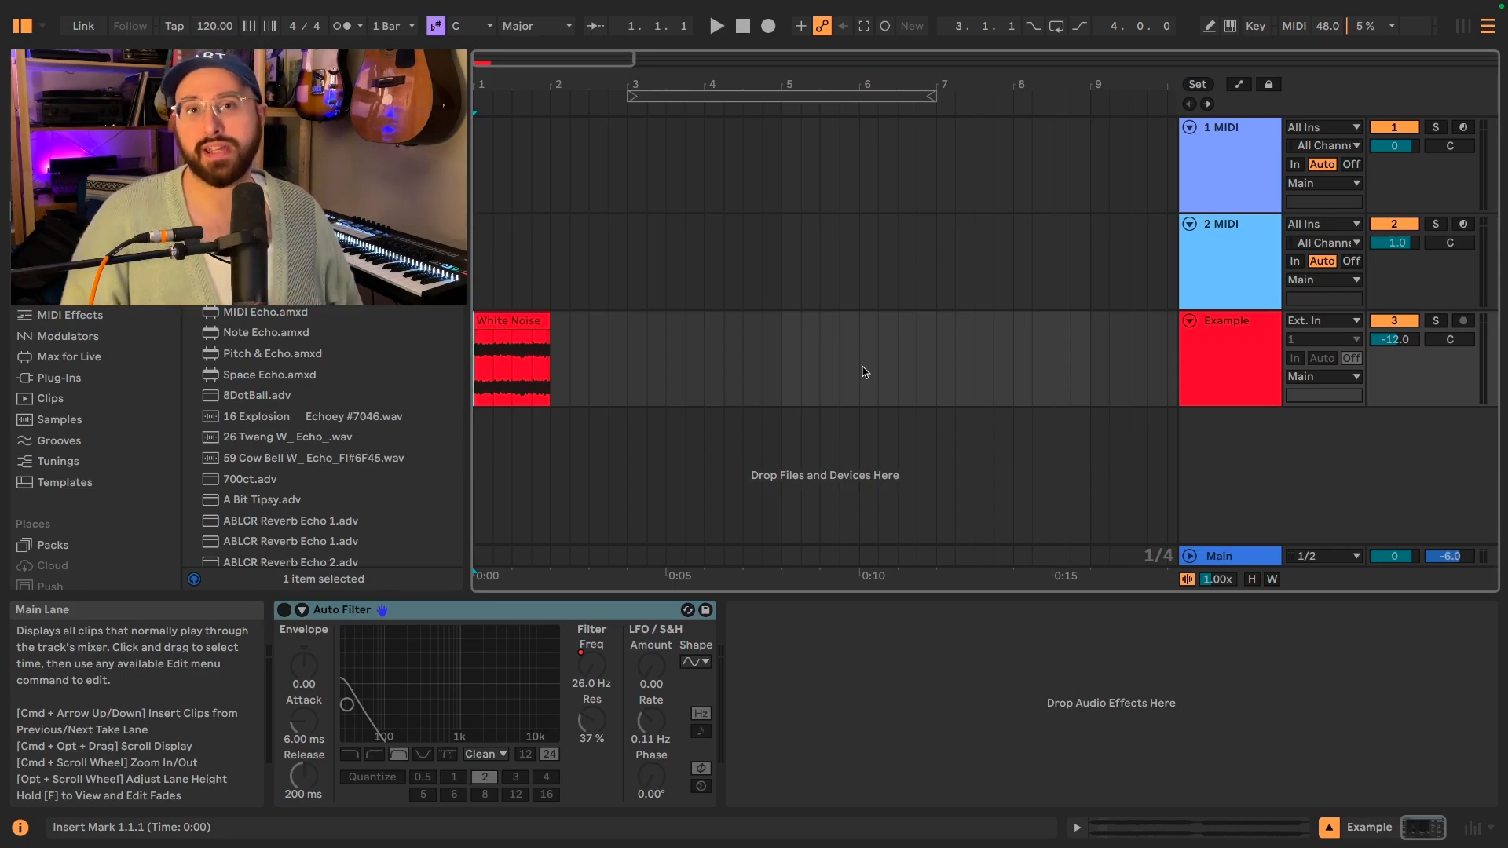
Select the White Noise clip on the Example track and audition it from its start.
left_click(522, 322)
key("space")
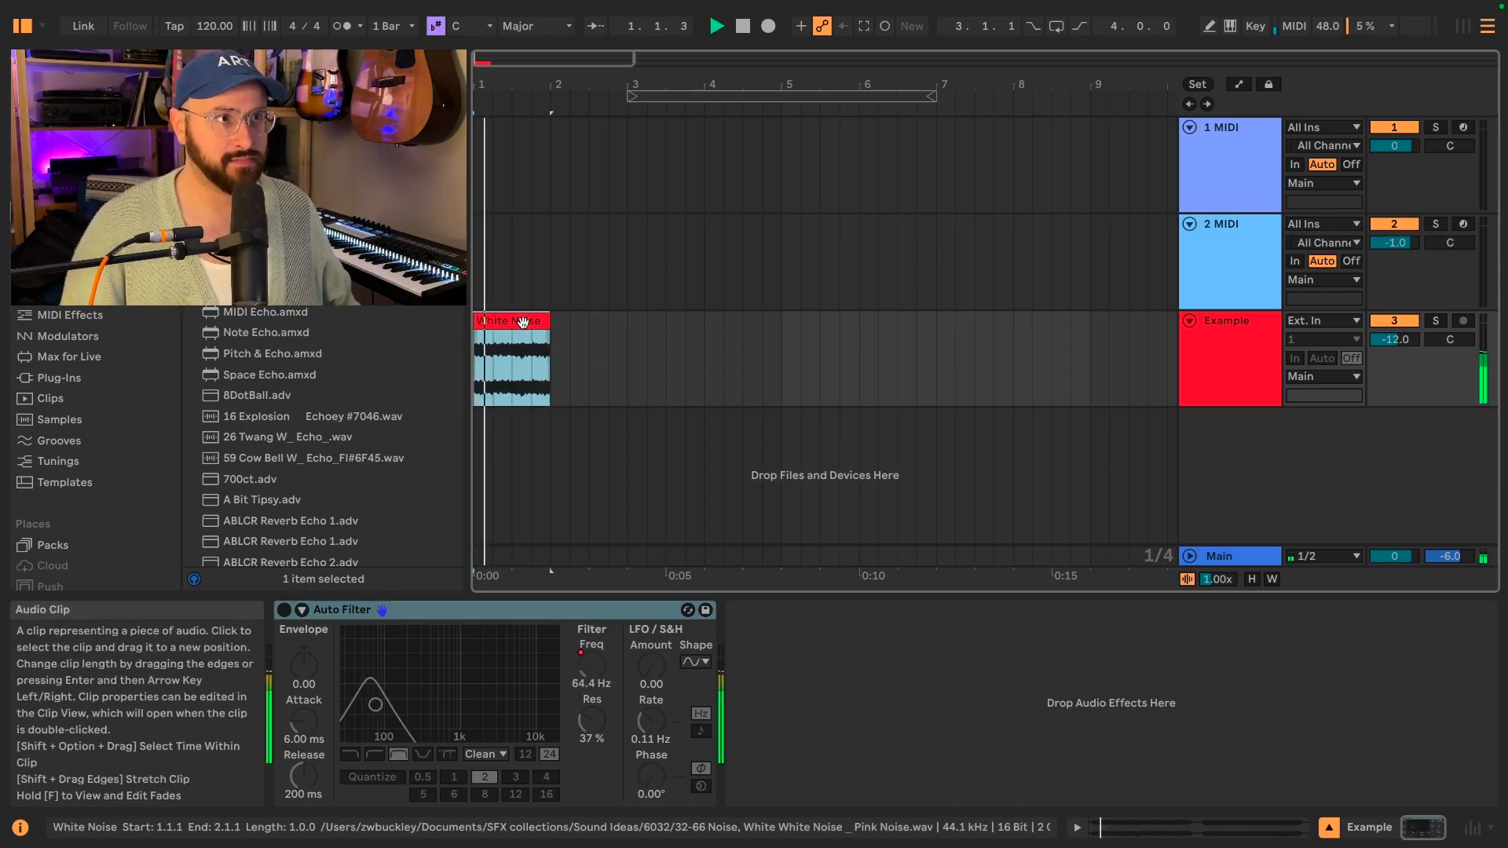
key("space")
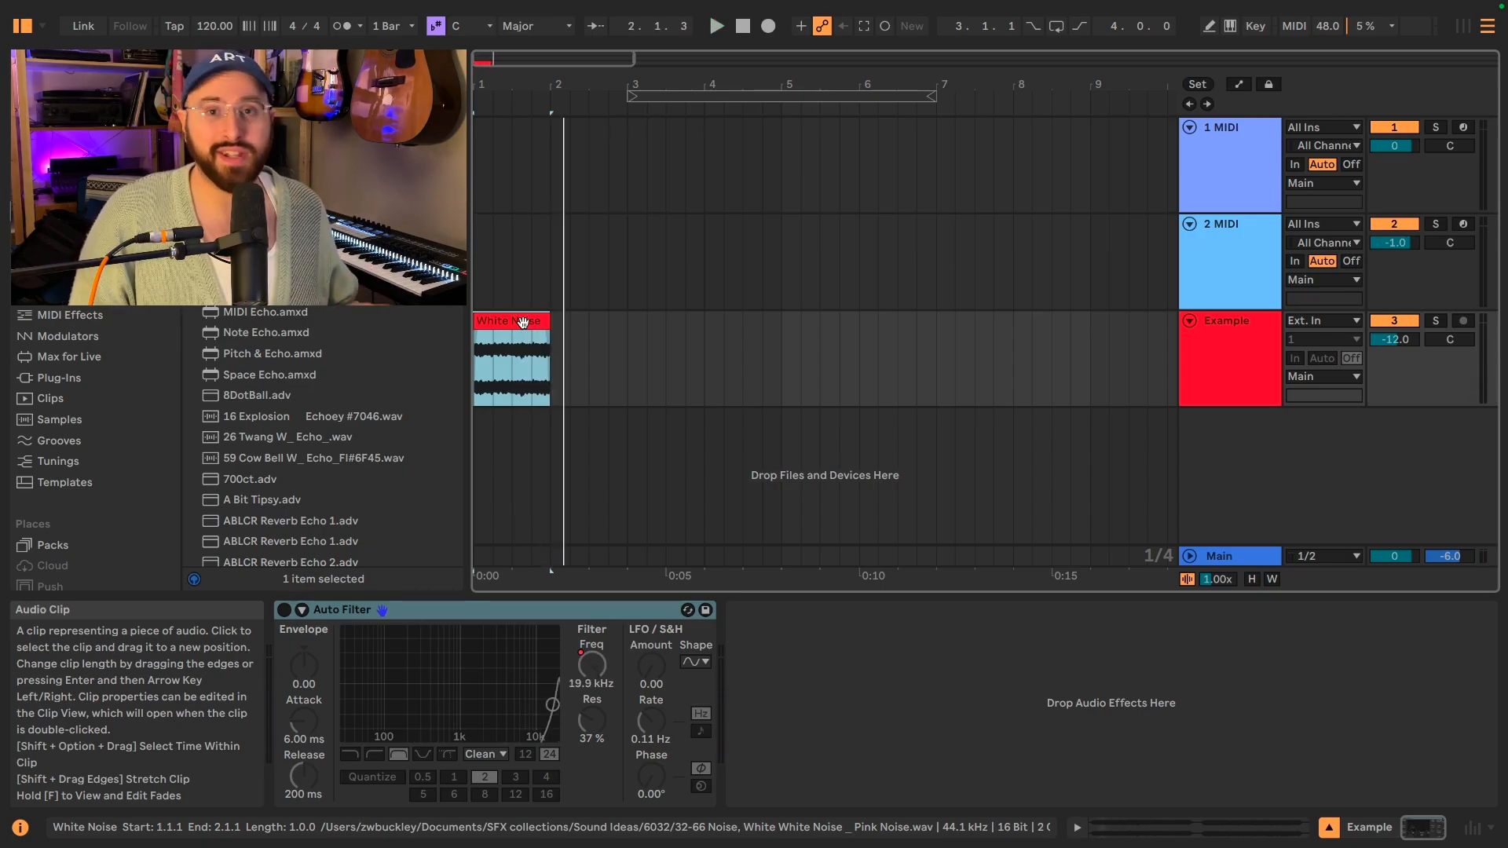
Add a fade-in spanning almost the whole White Noise clip and audition the result.
left_click(522, 322)
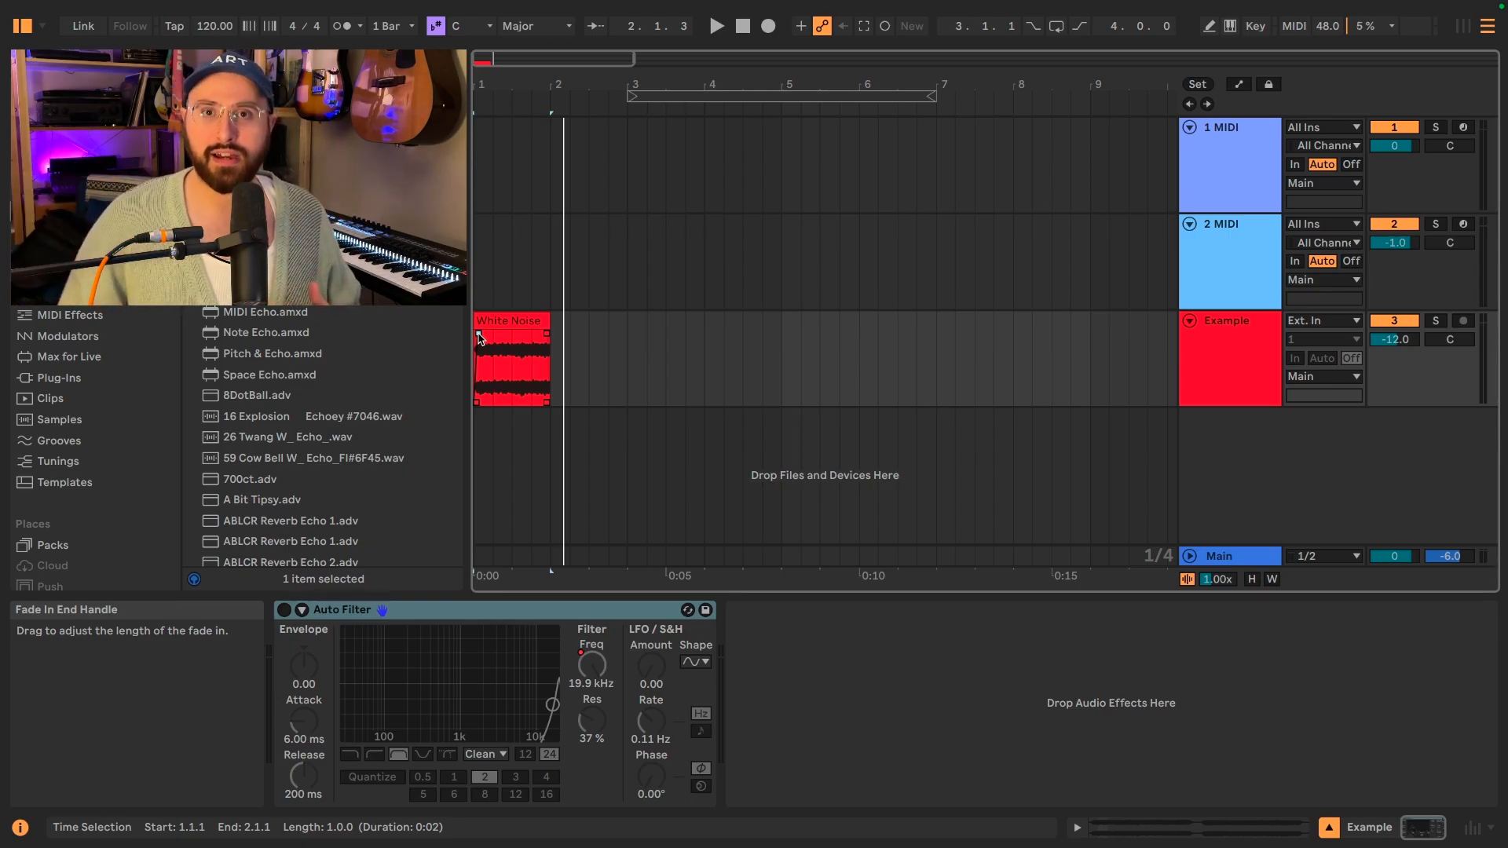
left_click_drag(480, 336, 541, 334)
left_click(510, 316)
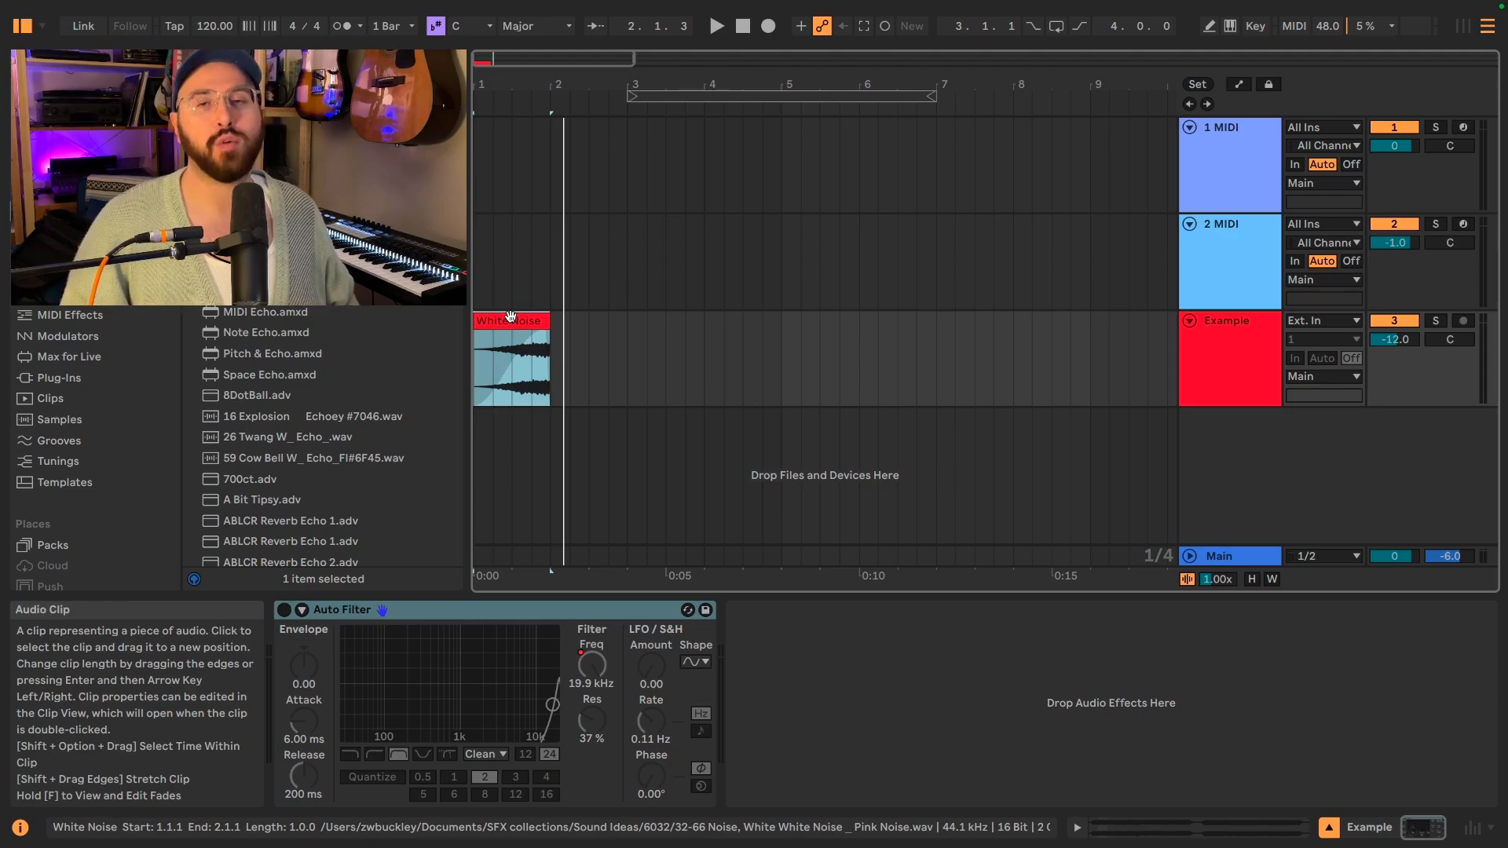
key("space")
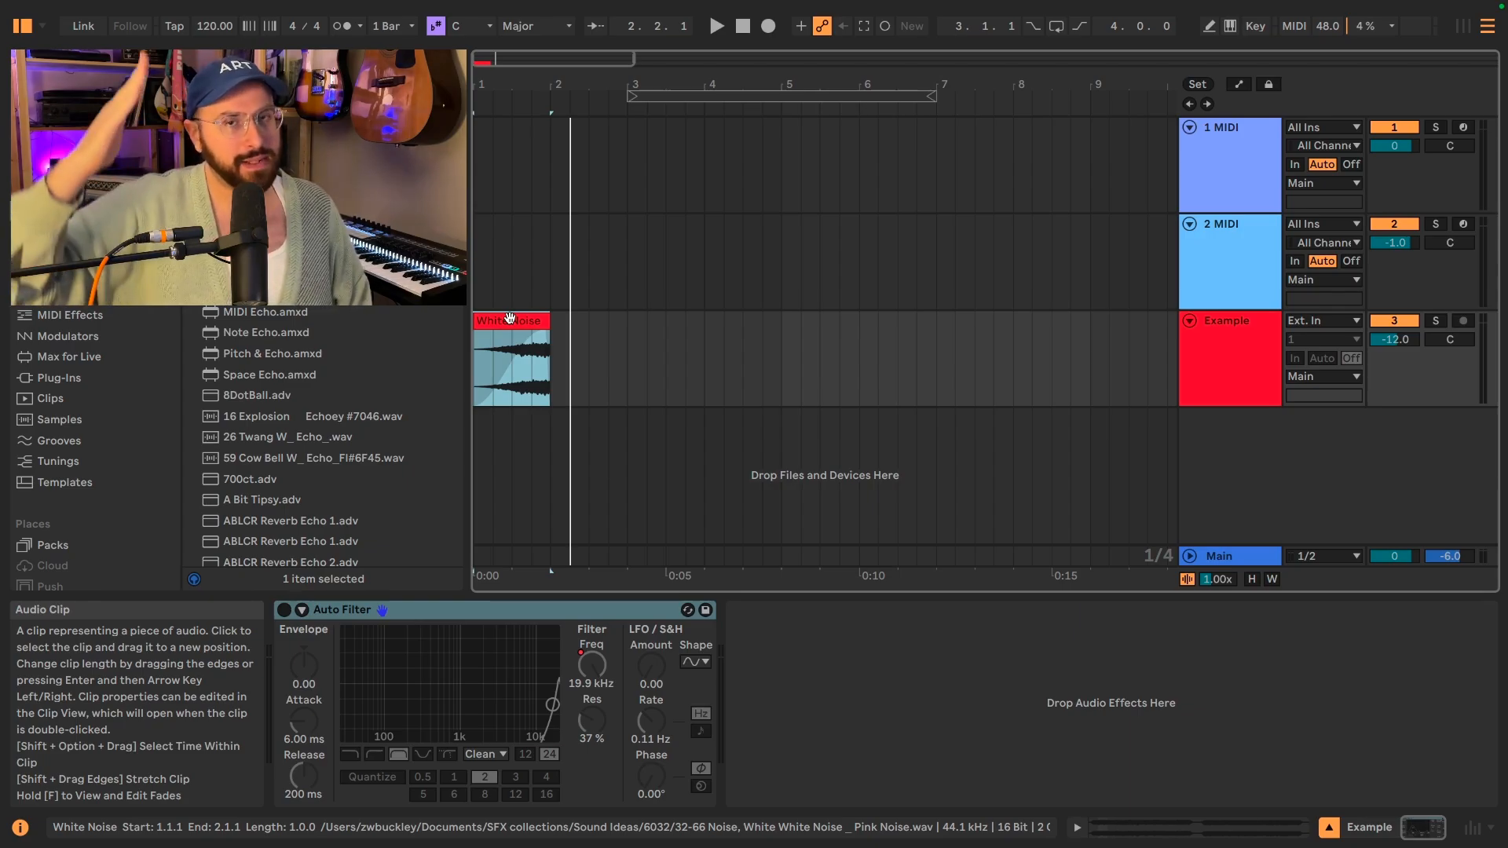
left_click(505, 313)
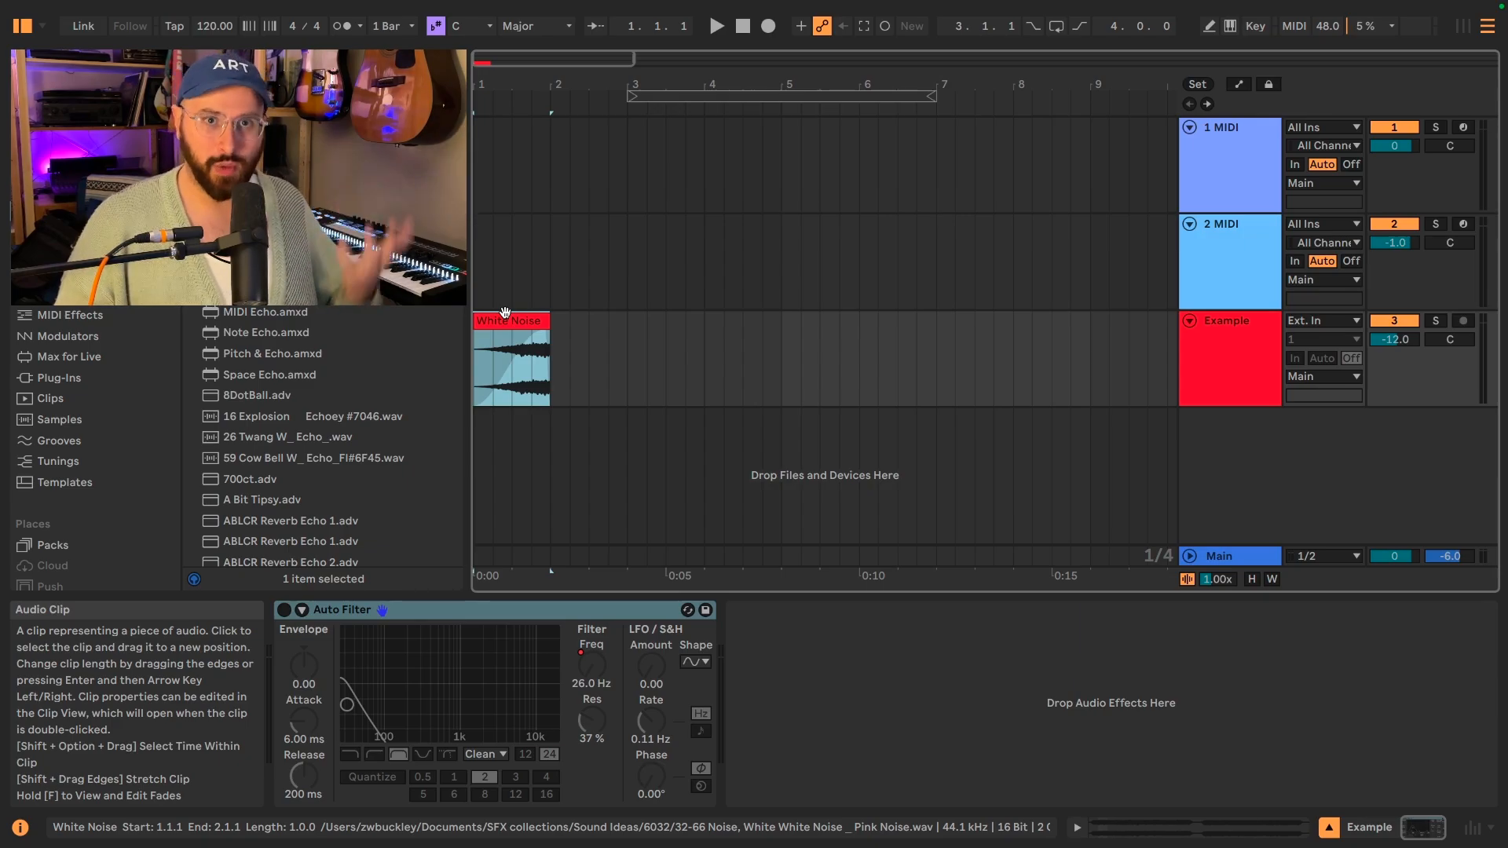
Activate Auto Filter on the Example track, show the automation, and audition the White Noise clip with the filter frequency sweep.
left_click(285, 612)
left_click(284, 611)
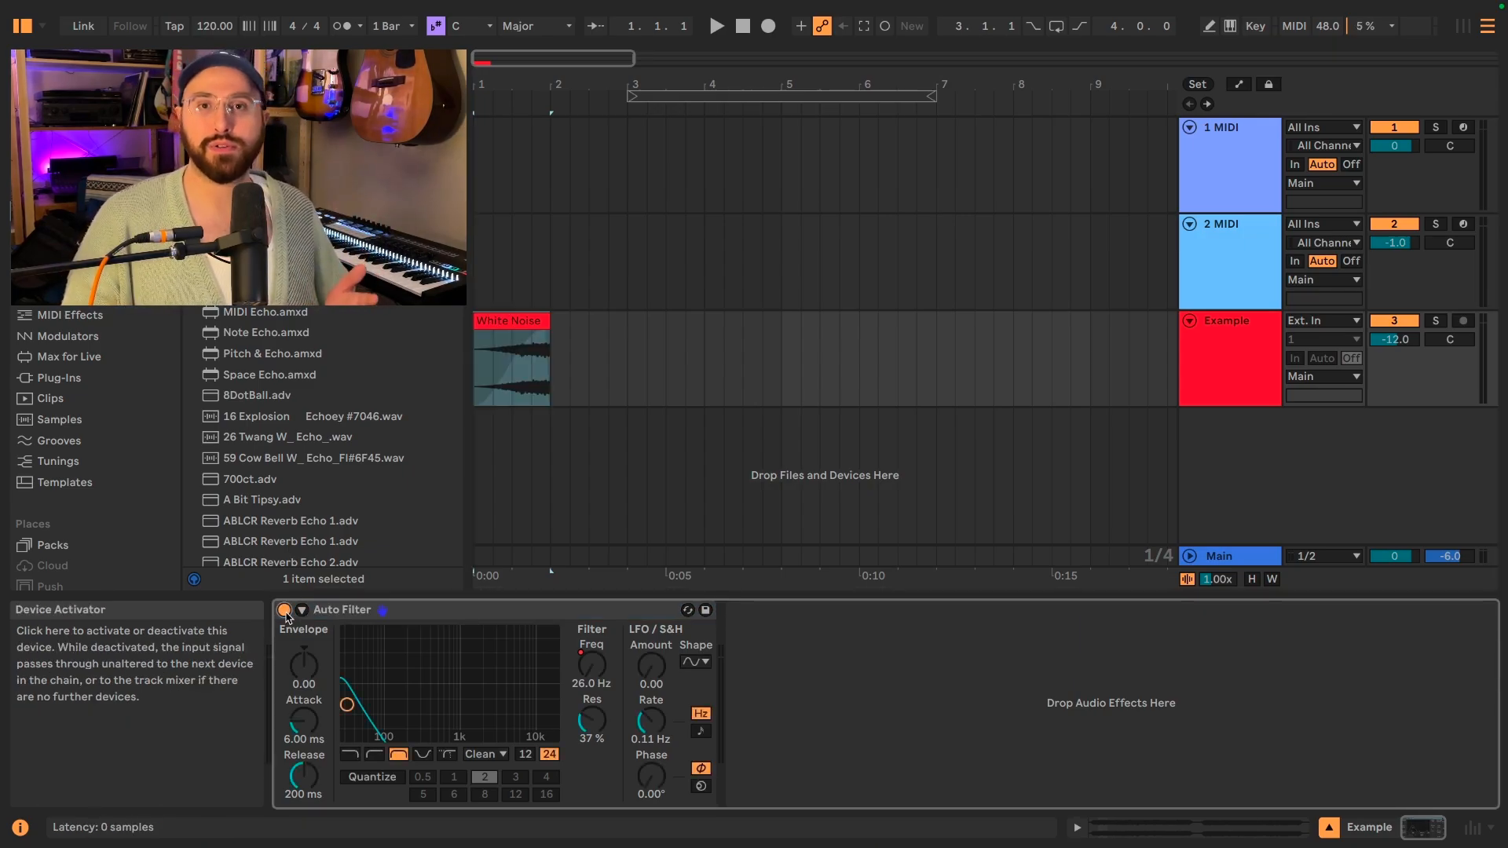
key("a")
key("space")
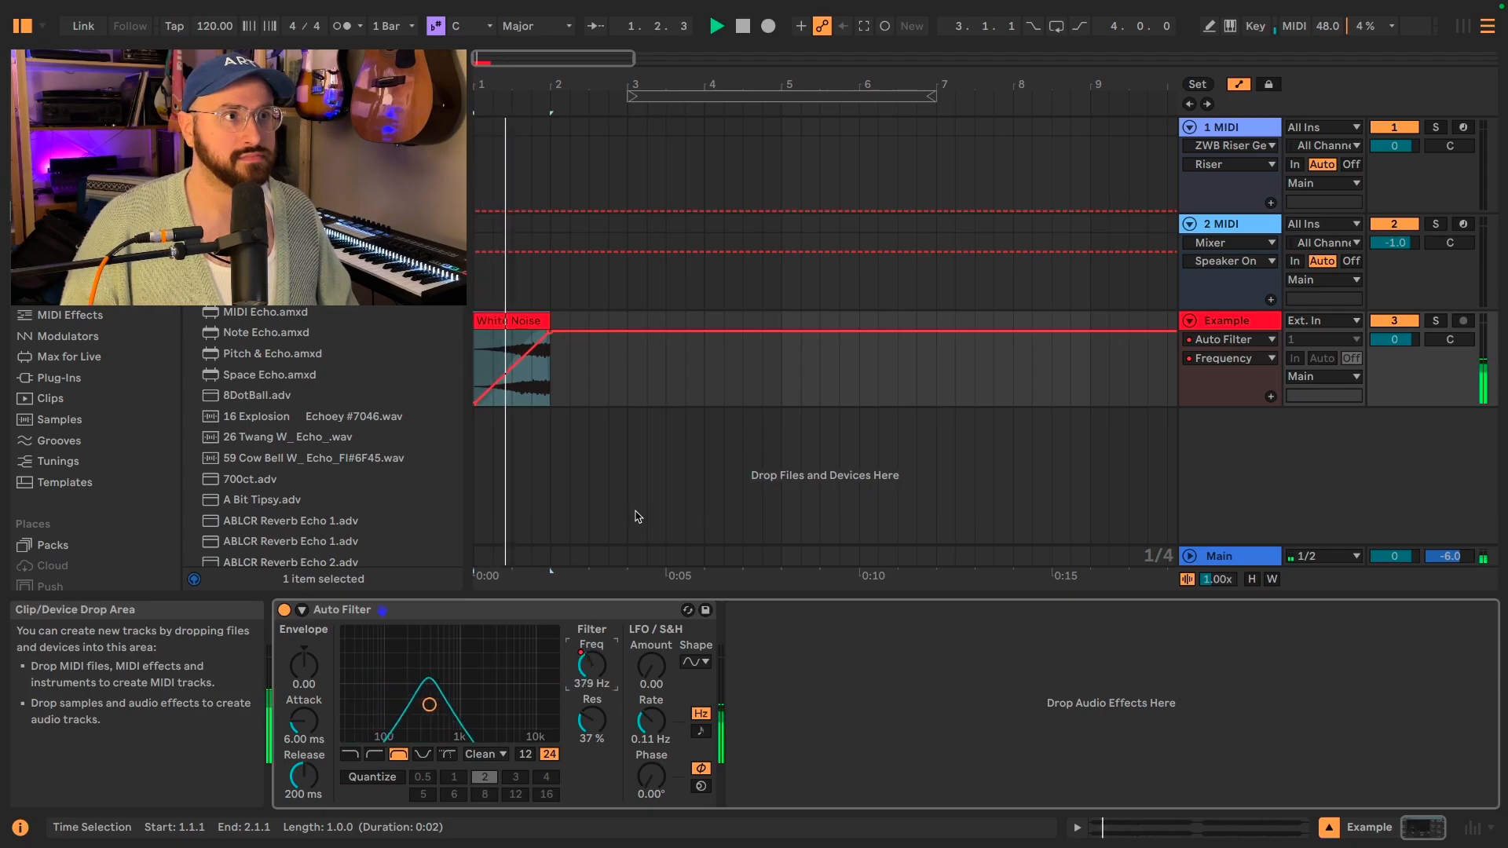
key("space")
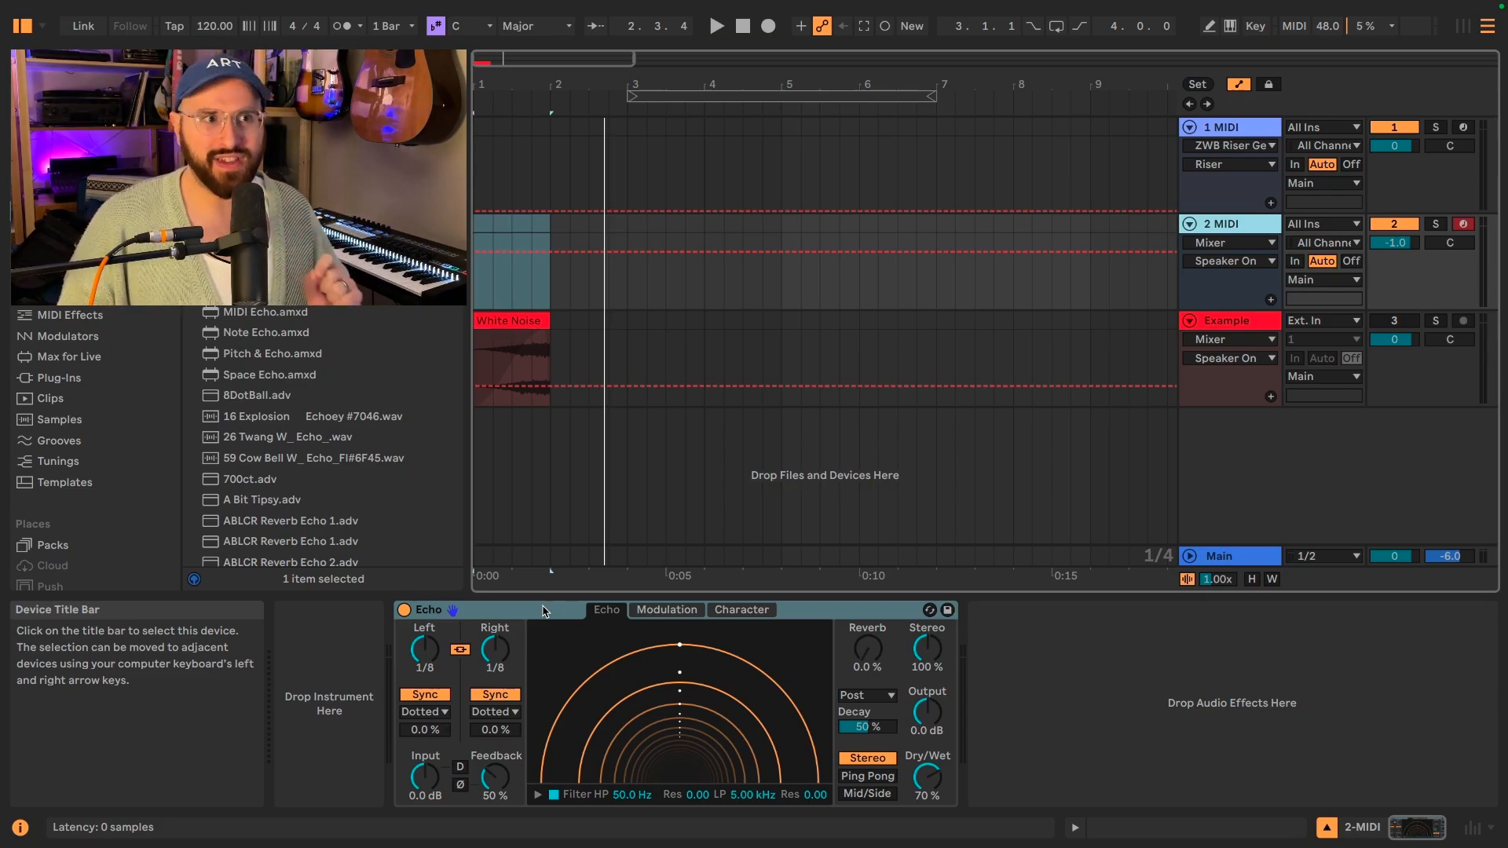
Enable Noise in the Character section of Echo on the 2 MIDI track and set its Amount to 100%.
left_click(742, 610)
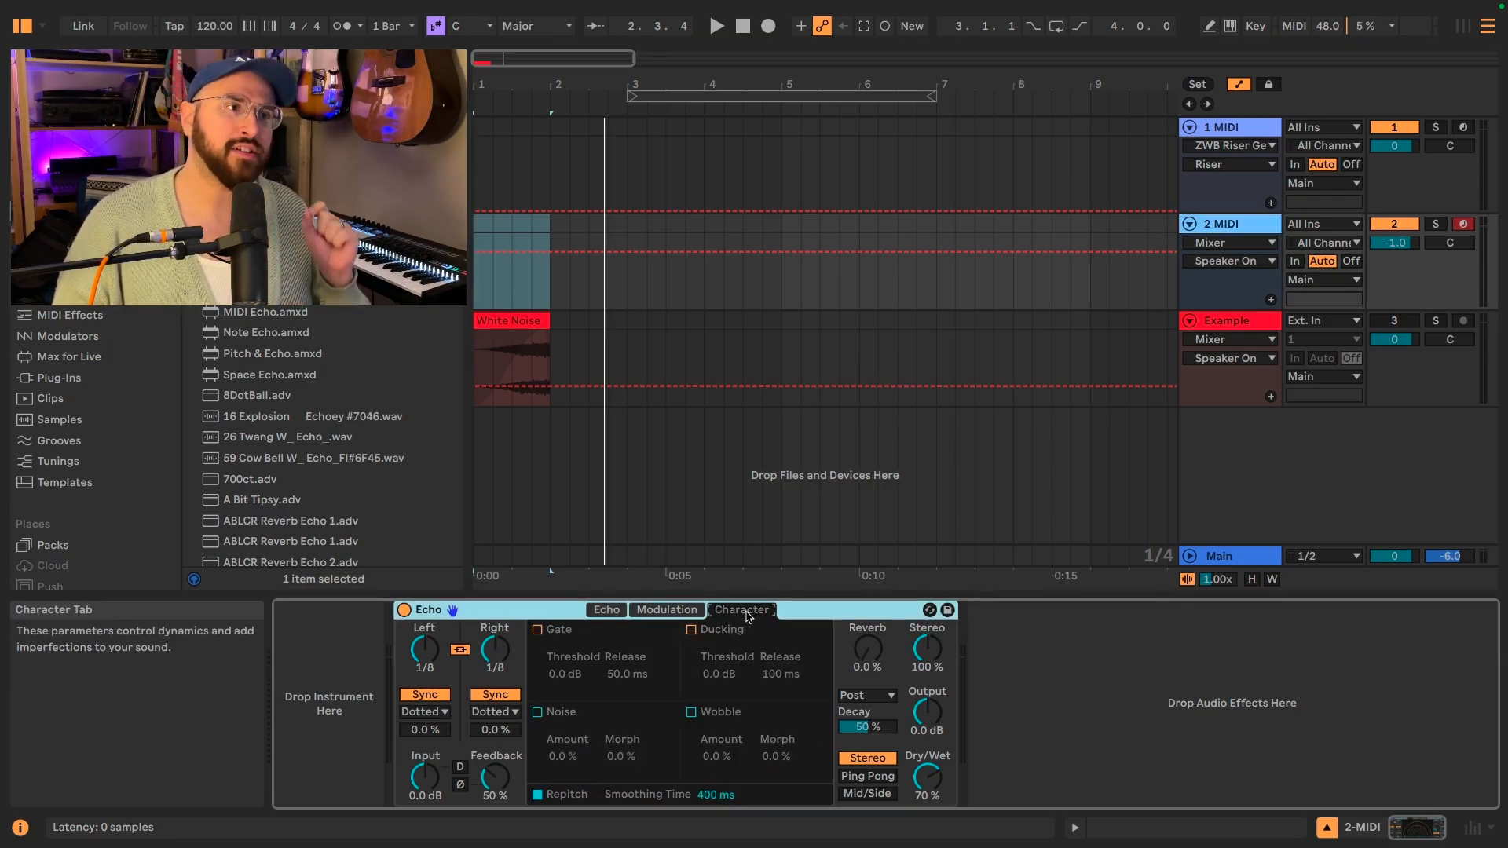
left_click(538, 713)
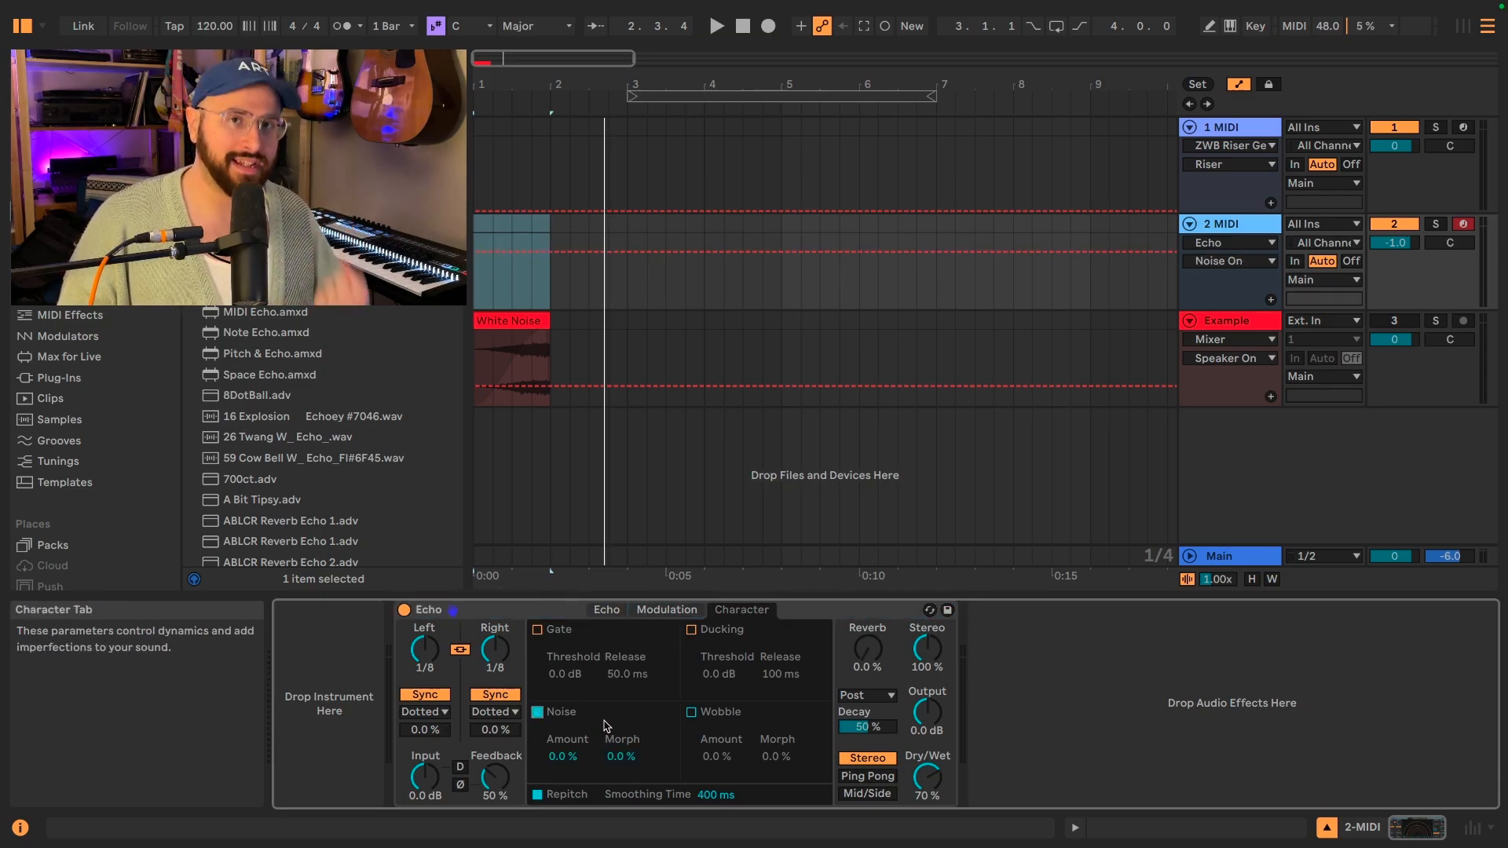
left_click(564, 755)
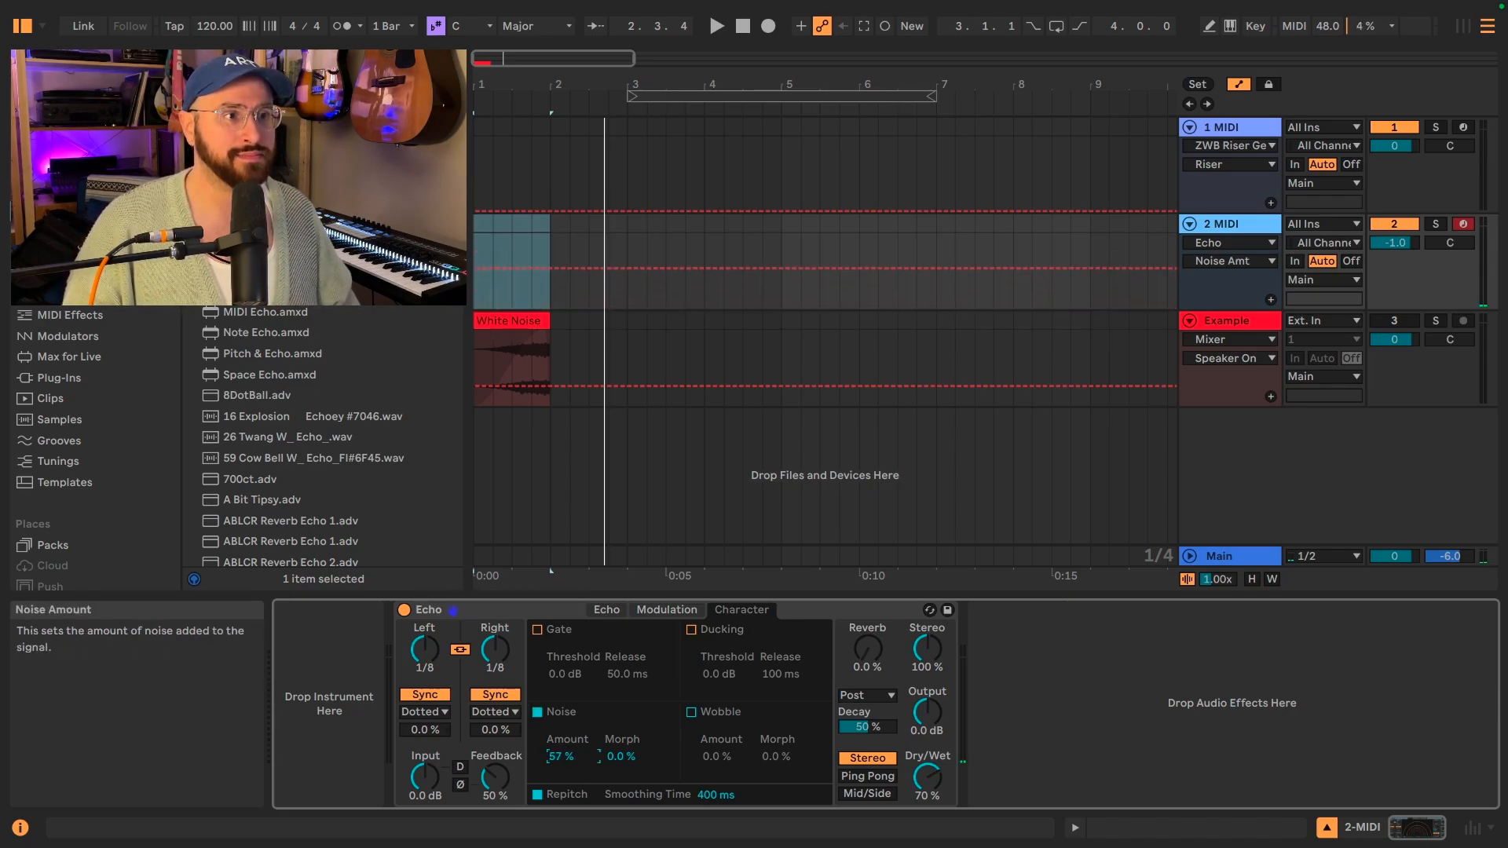
left_click_drag(564, 755, 577, 758)
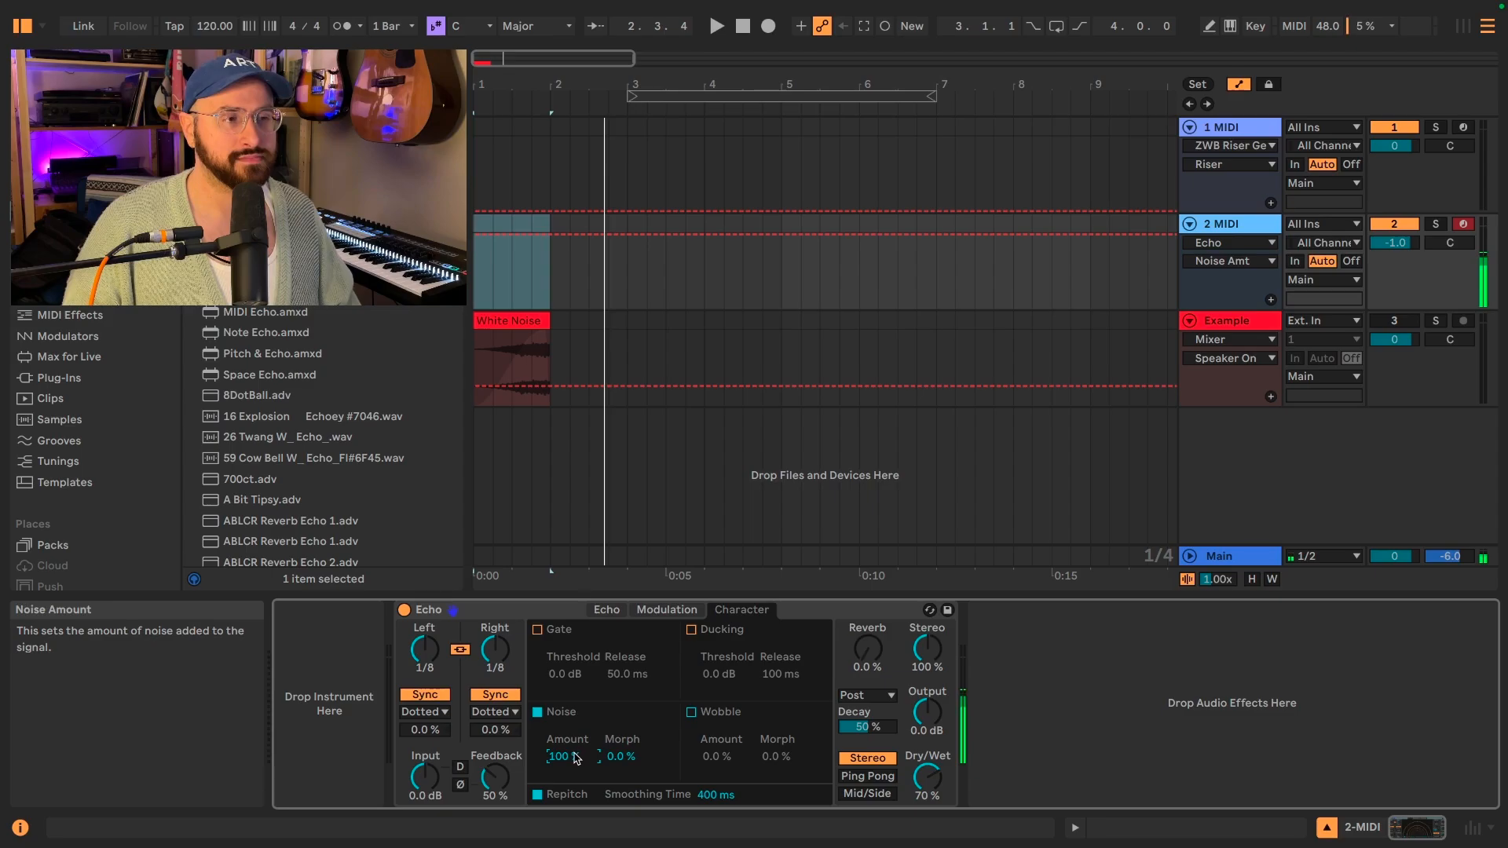
Audition Echo's noise by varying Dry/Wet and Morph, leaving both at 0%.
left_click_drag(928, 777, 935, 817)
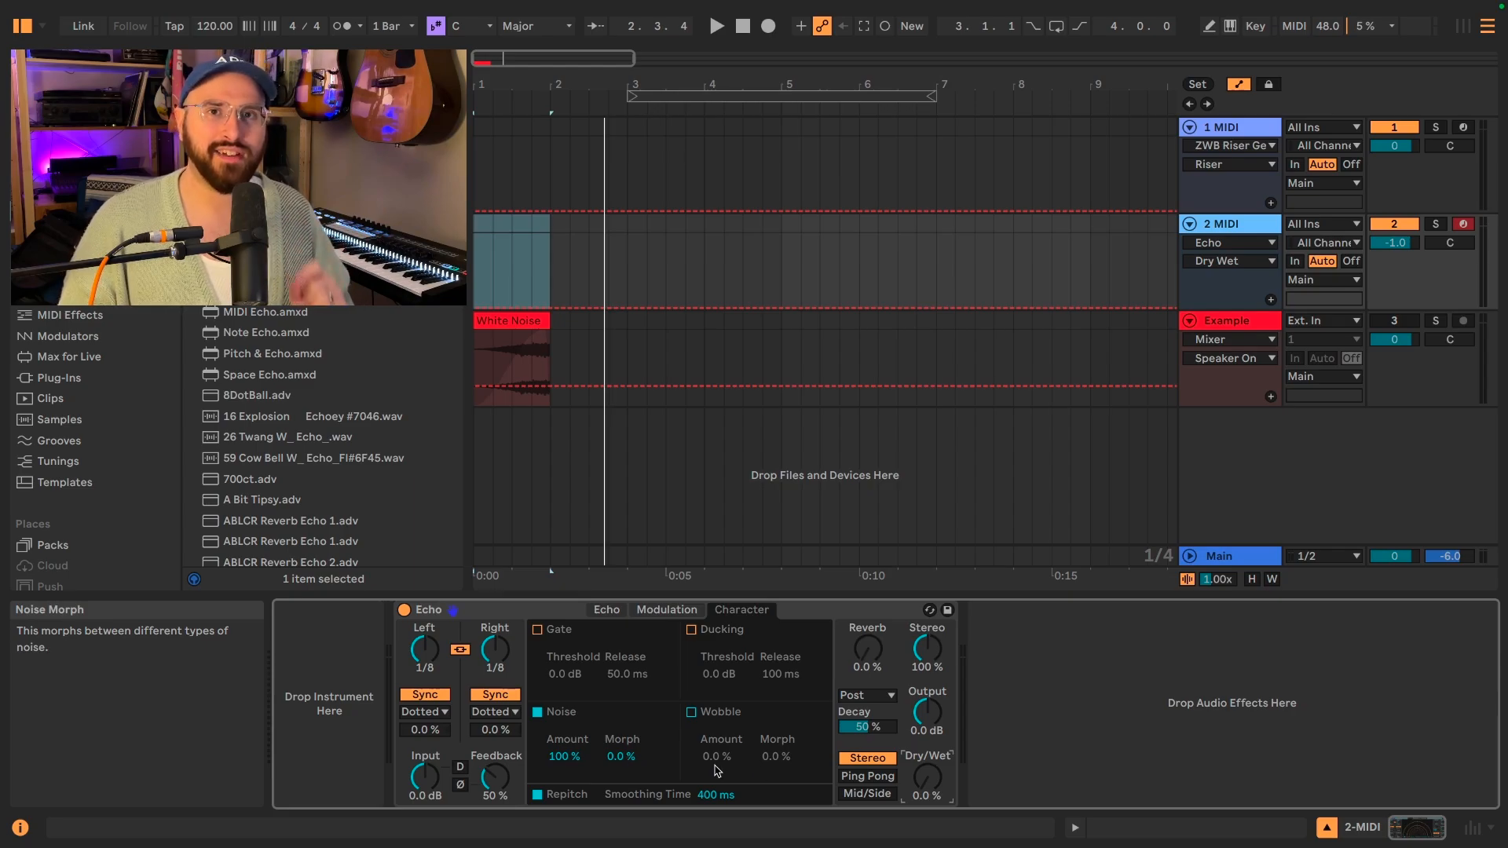
left_click_drag(930, 788, 931, 722)
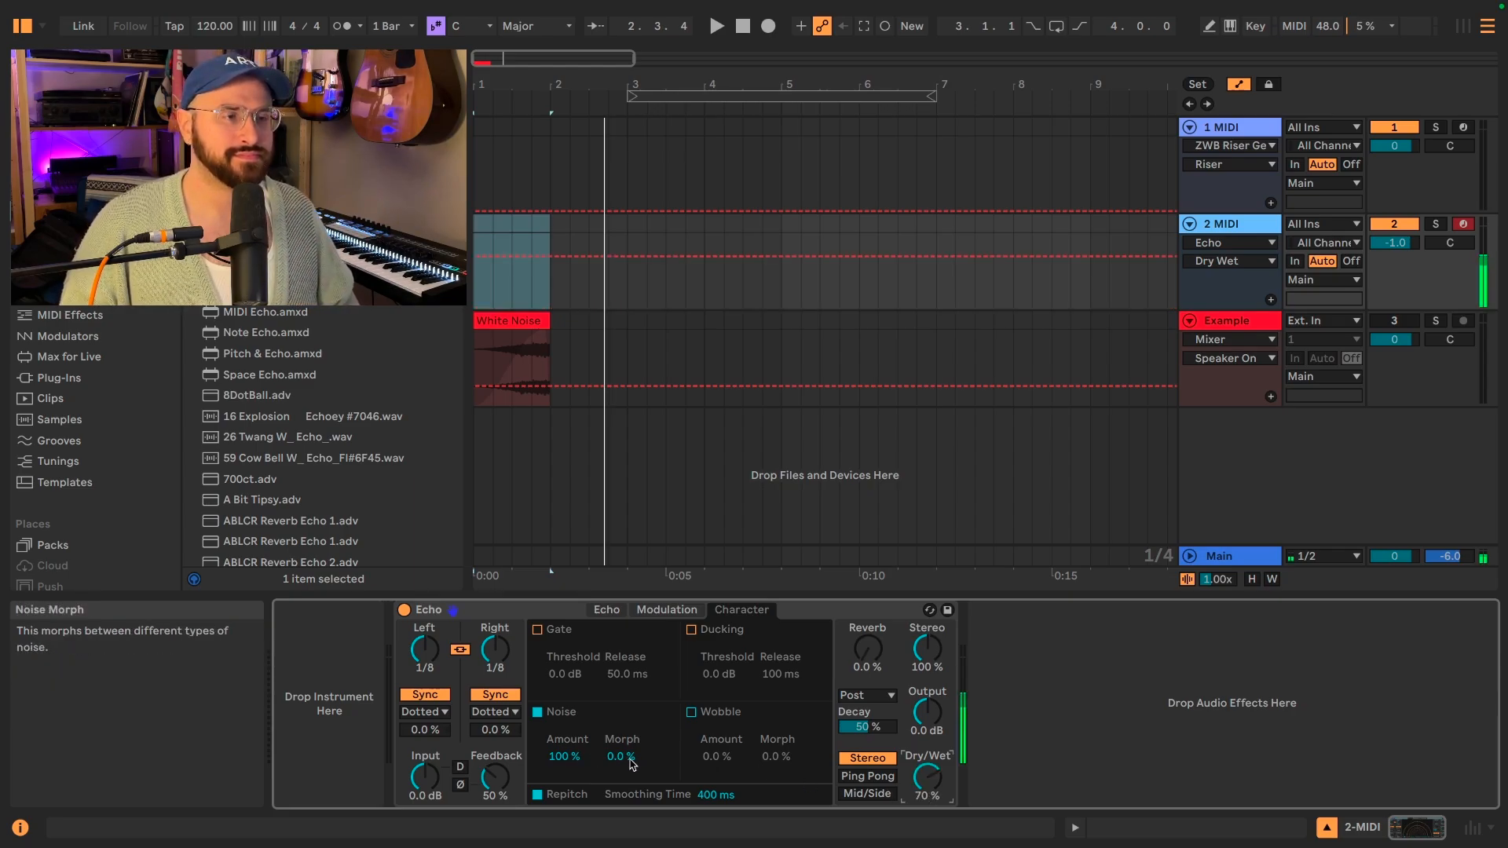
mouse_move(632, 763)
left_mouse_down()
mouse_move(632, 685)
mouse_move(633, 742)
left_mouse_up()
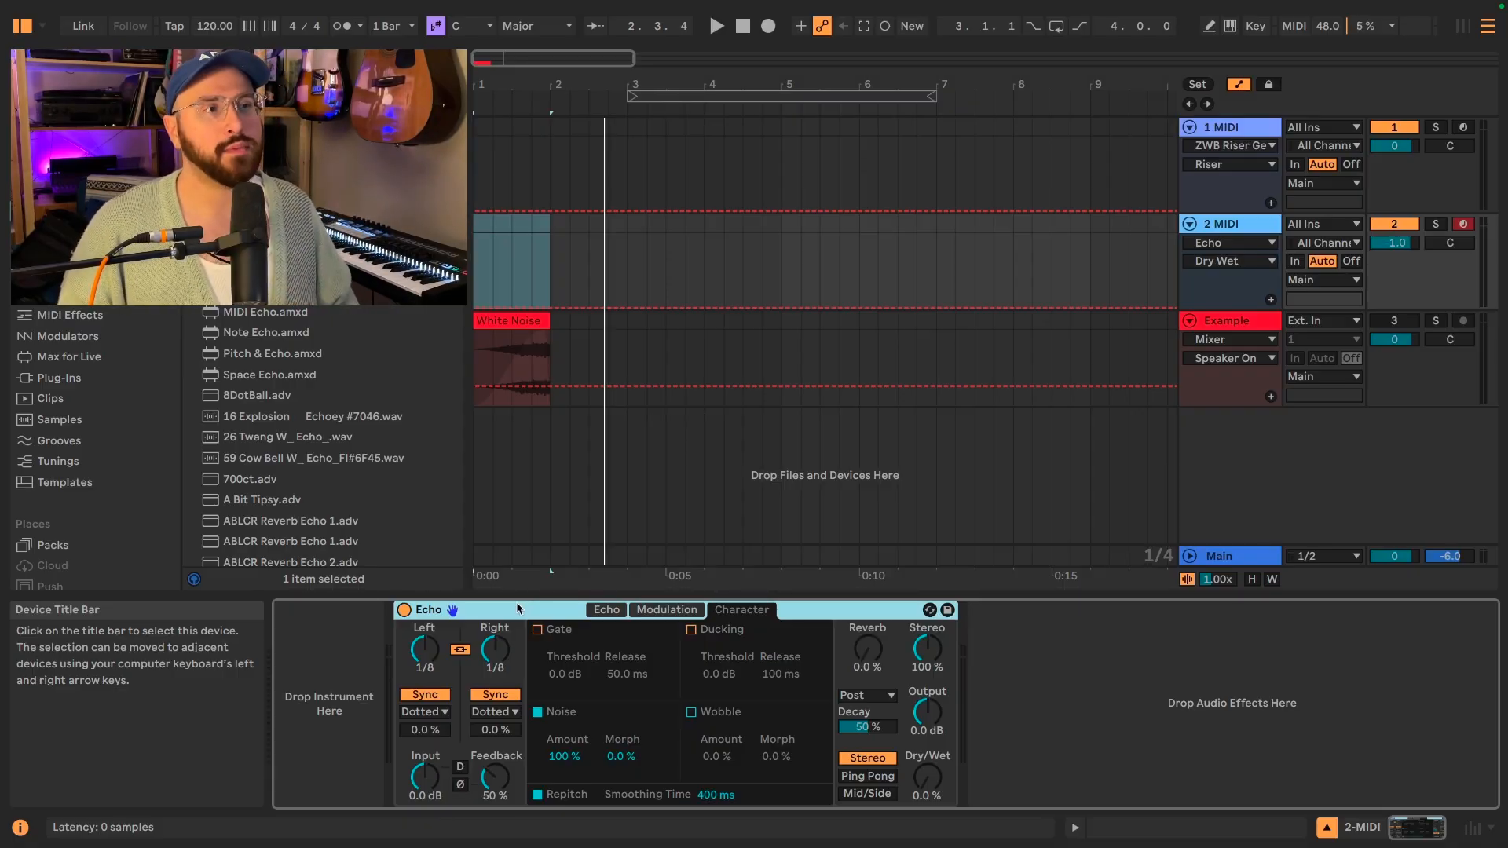
Group Echo into an Audio Effect Rack, show its macro controls, and reduce them to a single macro.
right_click(516, 602)
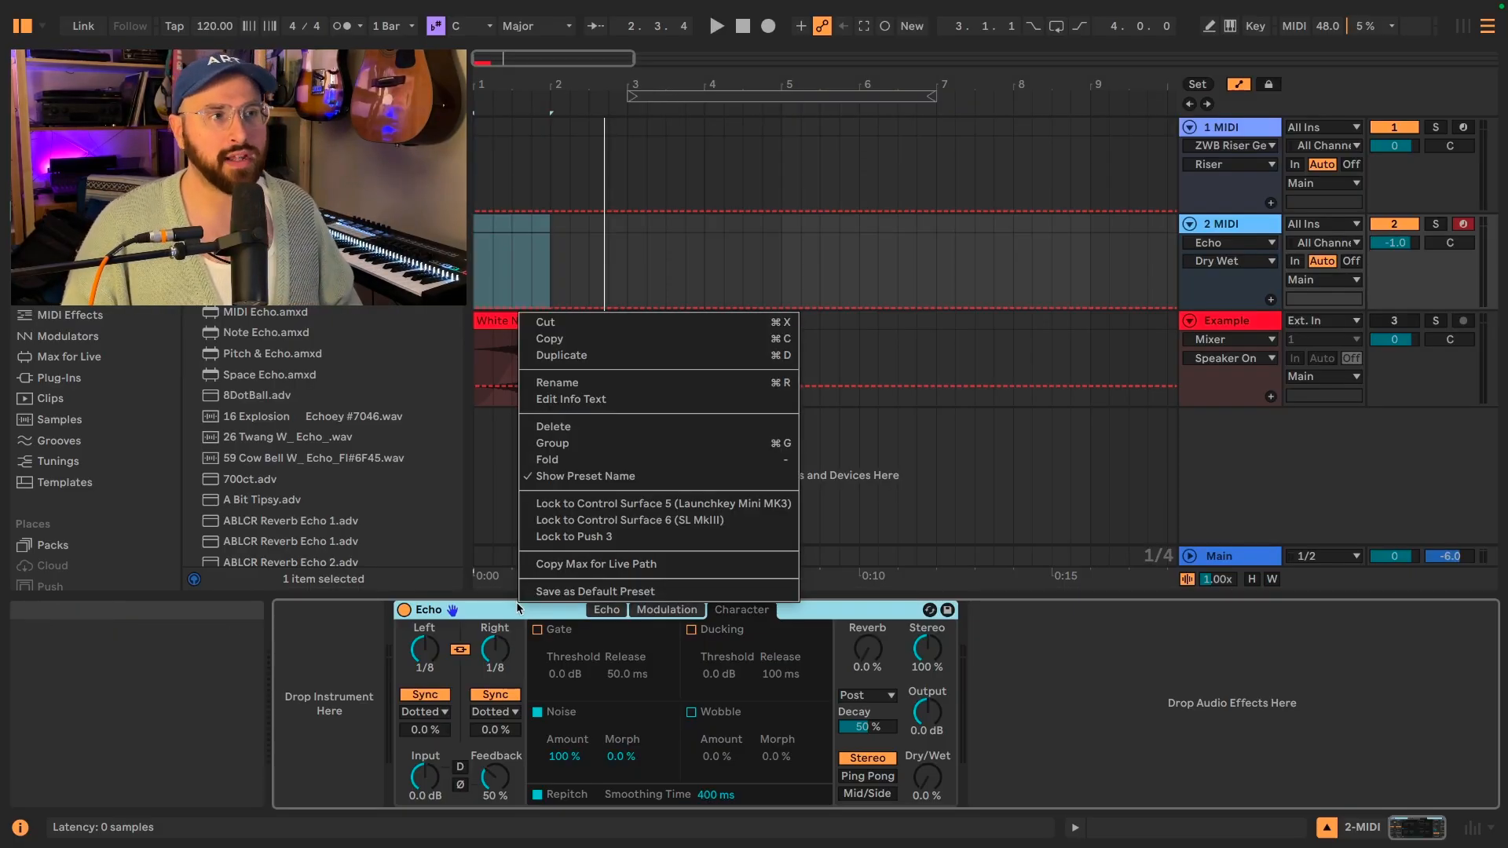
left_click(588, 444)
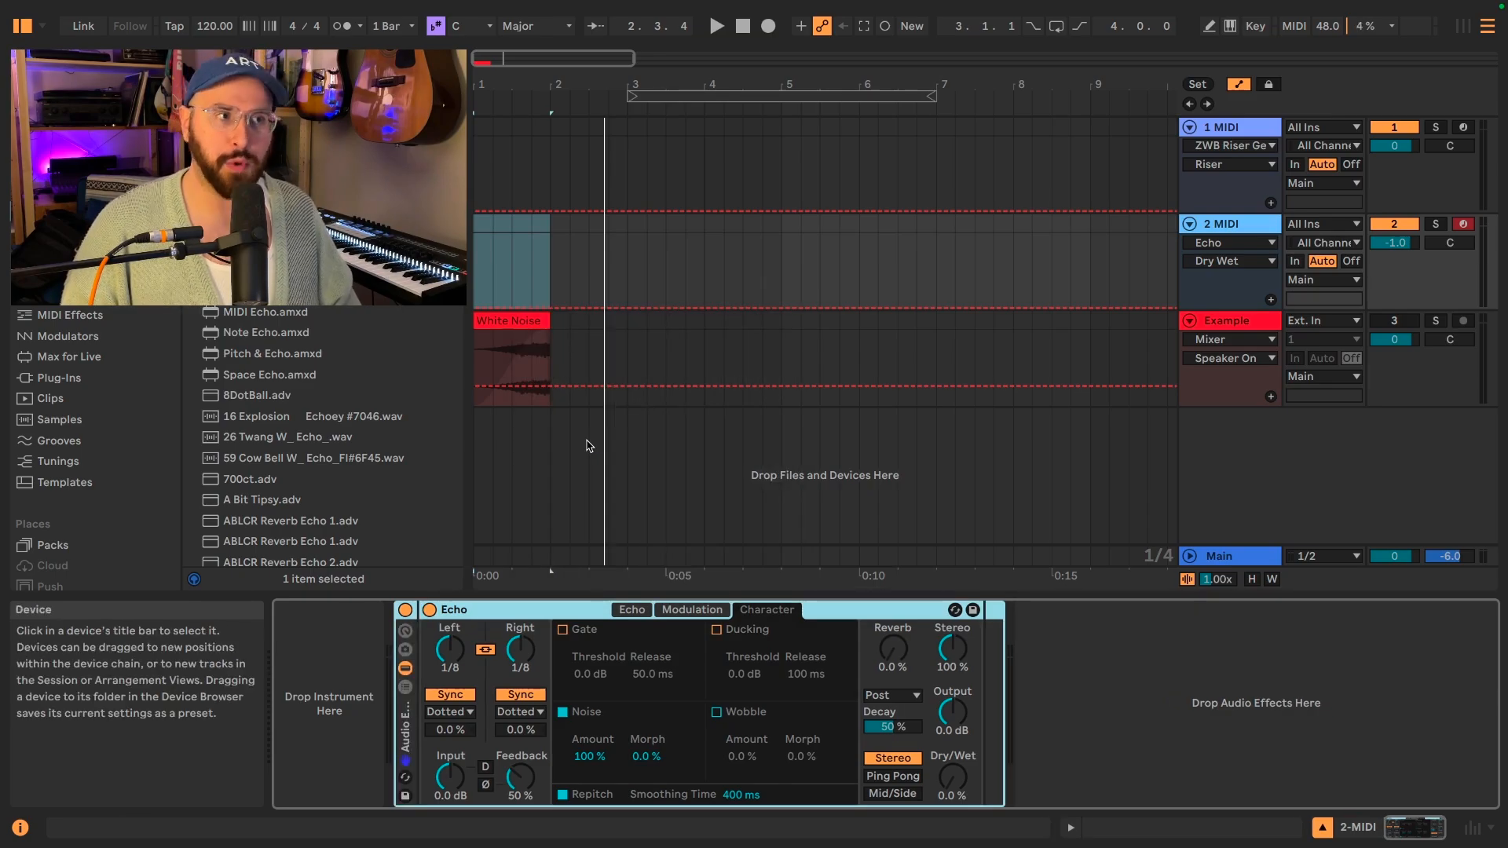
left_click(405, 633)
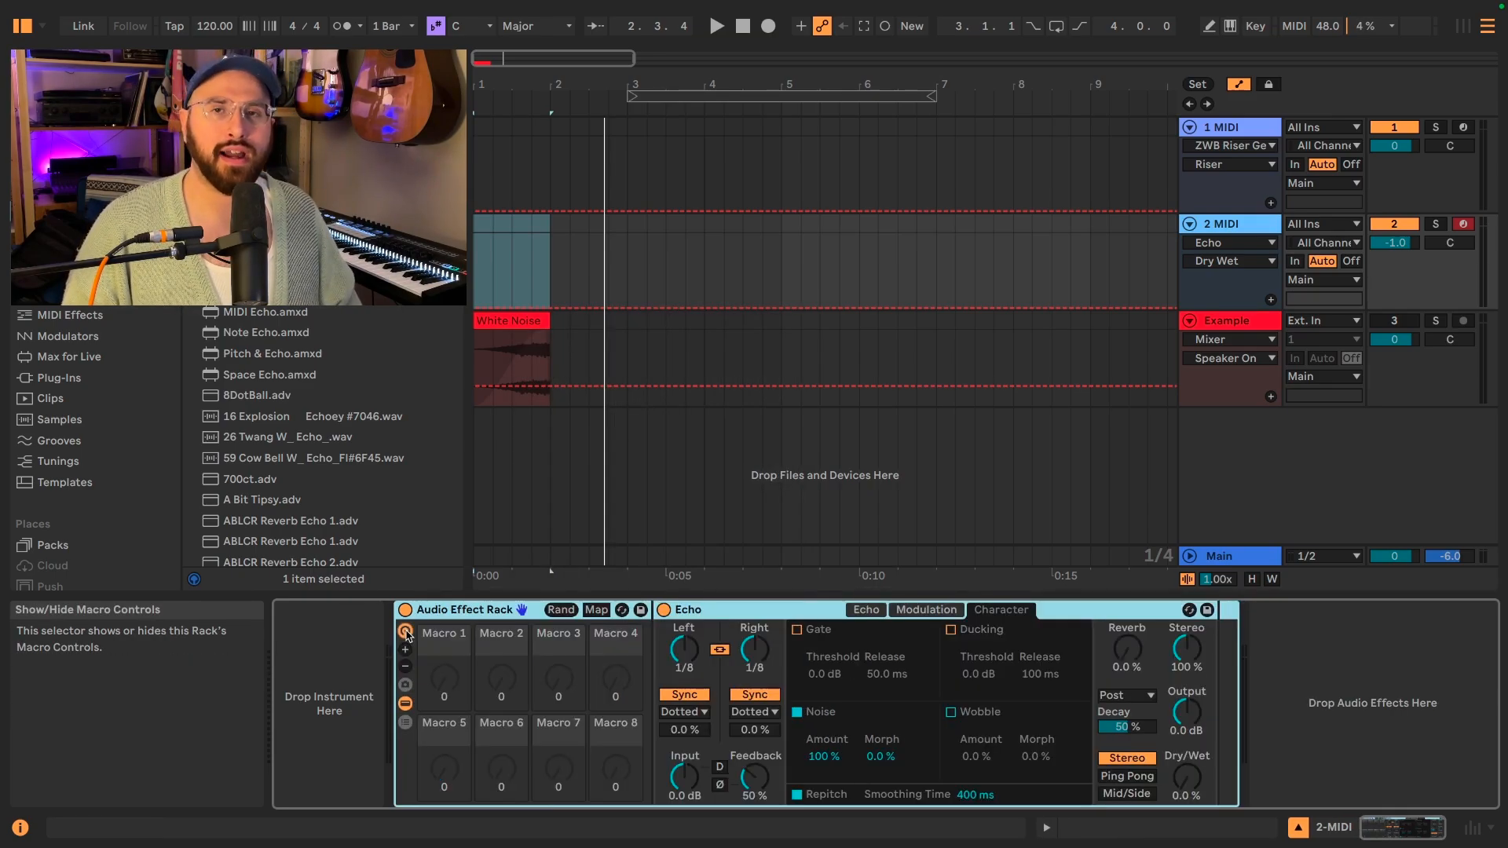
left_click(405, 668)
left_click(405, 669)
left_click(405, 669)
left_click(405, 668)
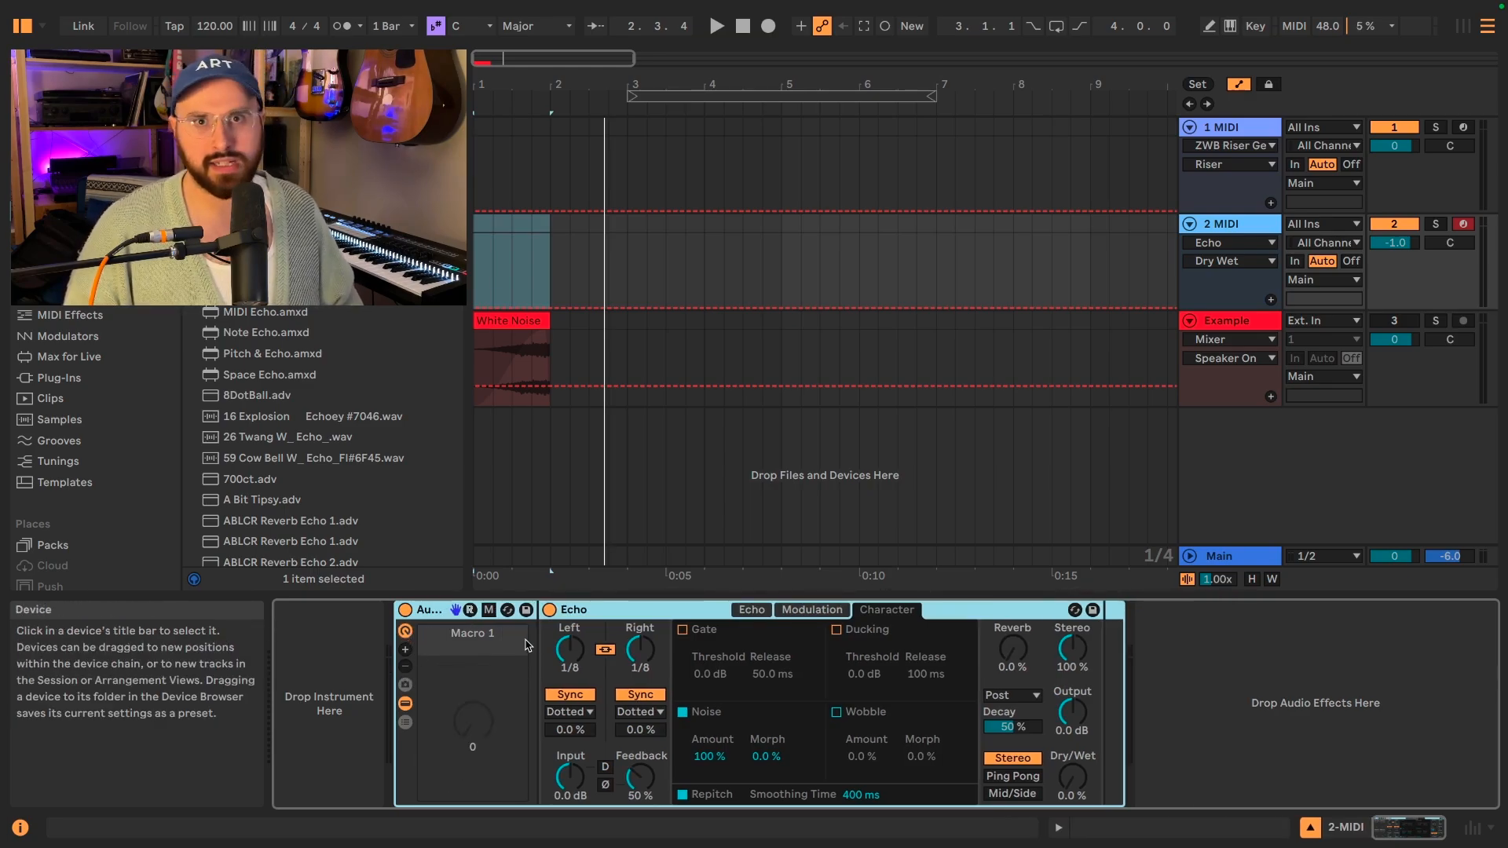
Map Echo's Dry/Wet to Macro 1 and audition the macro and Echo's output gain.
right_click(1074, 779)
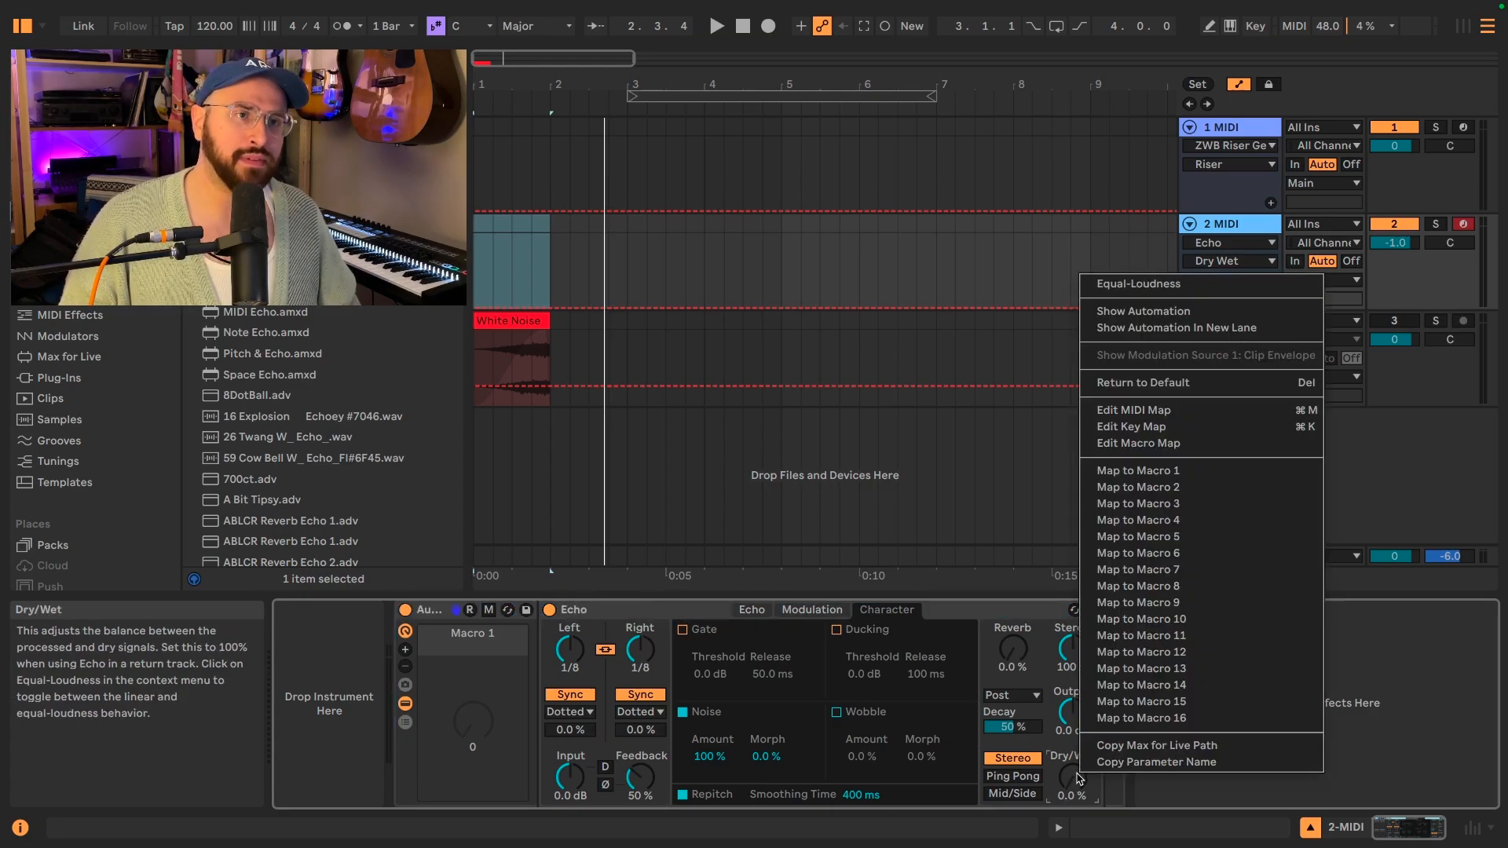
left_click(1154, 471)
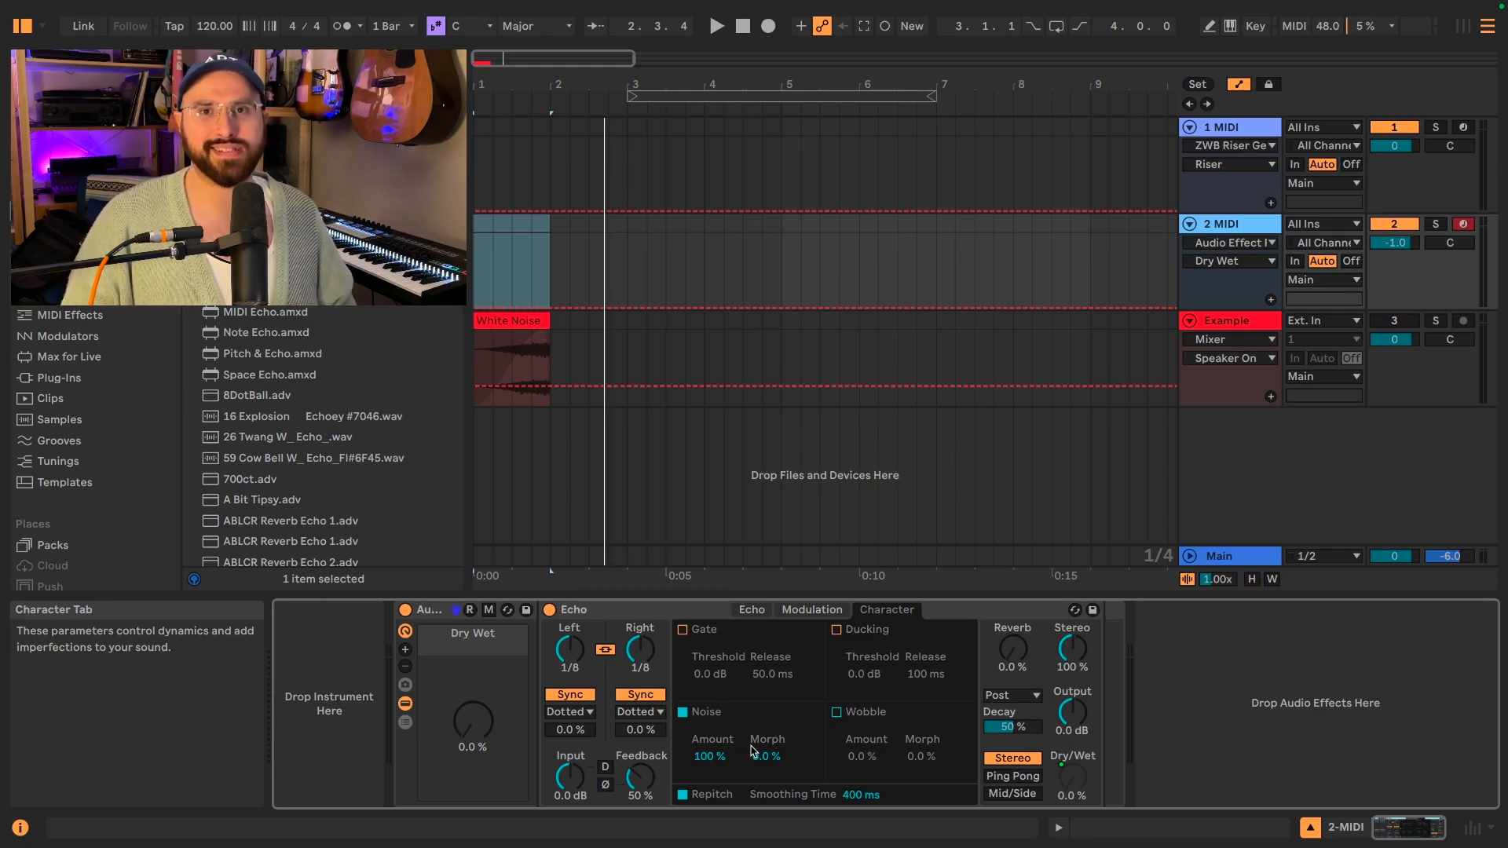
mouse_move(474, 720)
left_mouse_down()
mouse_move(474, 661)
mouse_move(474, 721)
left_mouse_up()
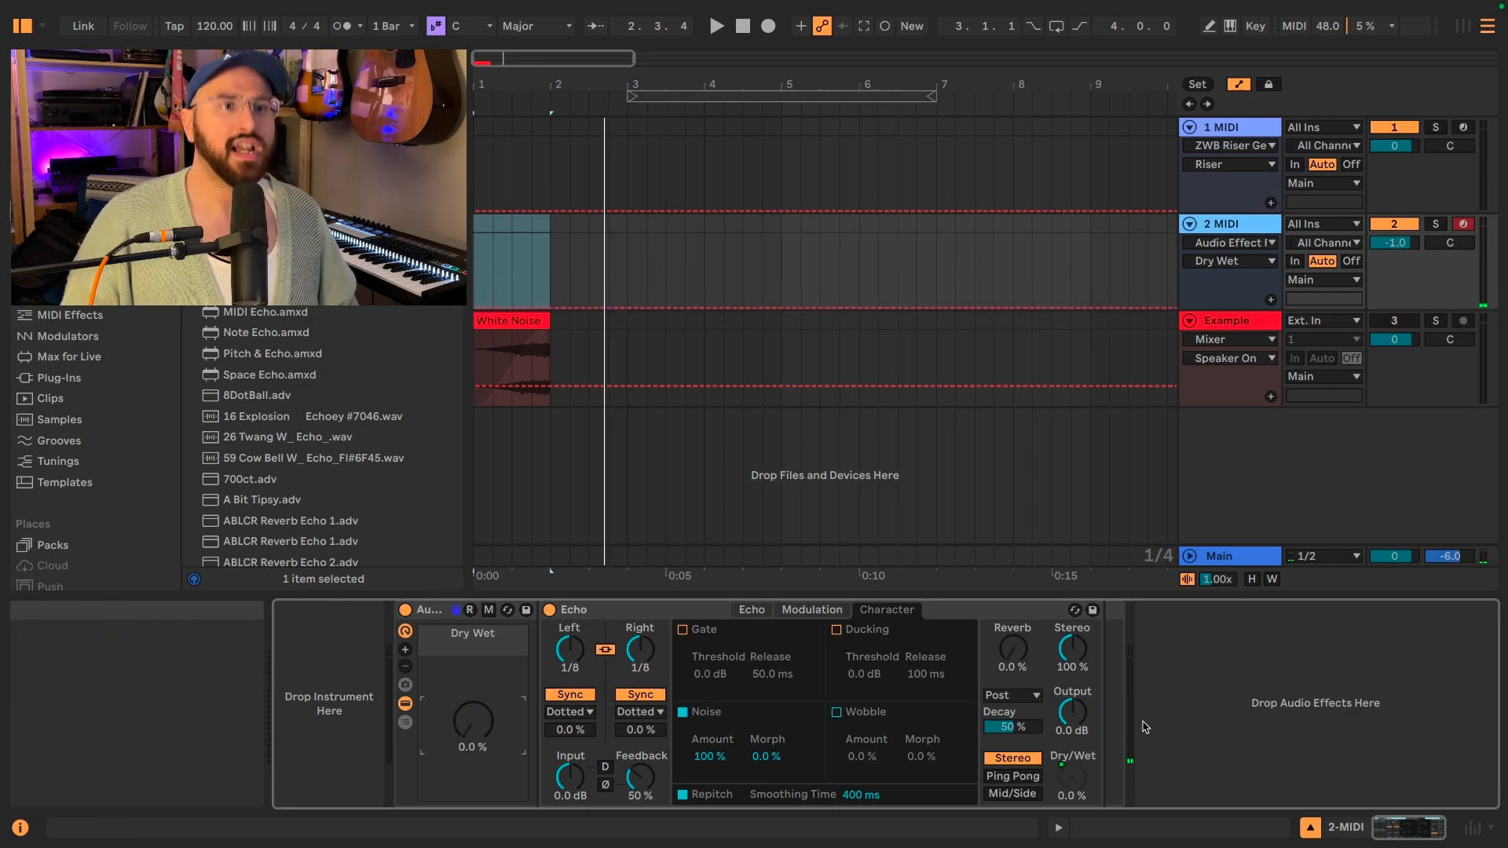
left_click(1080, 724)
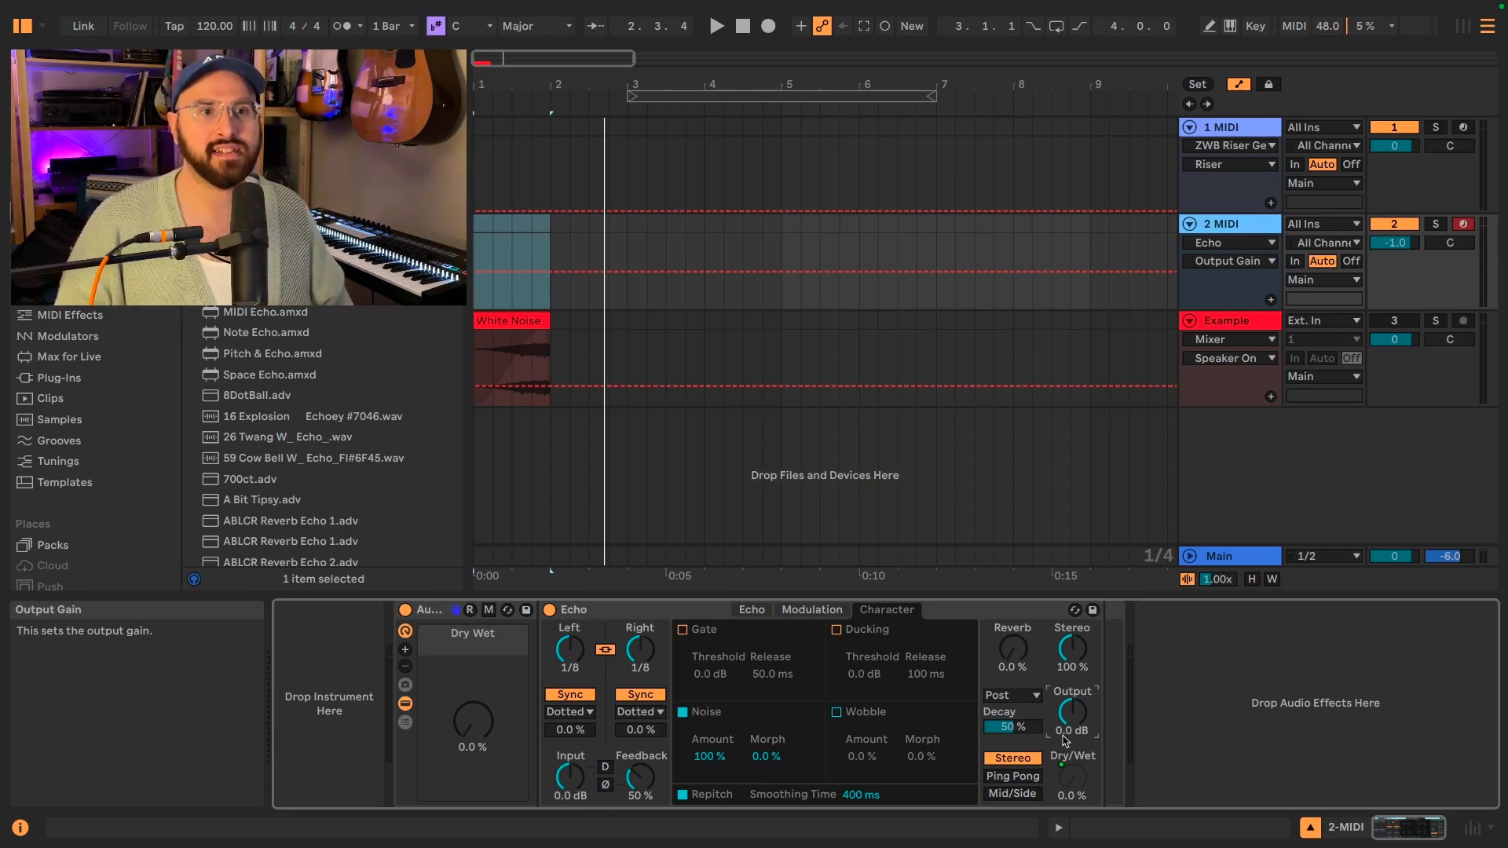
left_click_drag(1072, 712, 1072, 660)
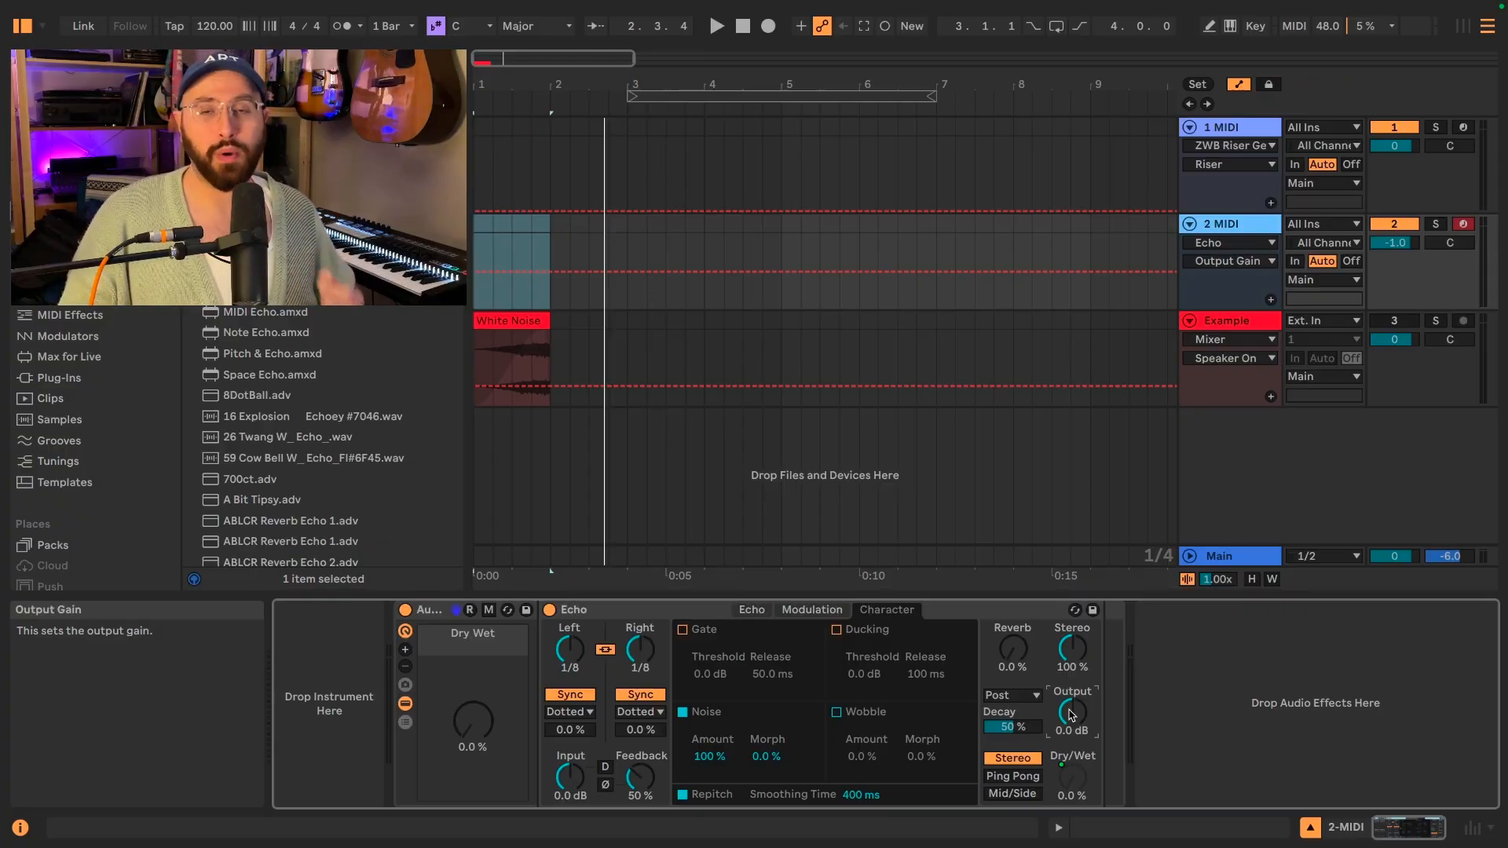
Show Echo's filter and adjust the high-pass to about 52.5 Hz and the low-pass to about 7.43 kHz.
left_click(754, 611)
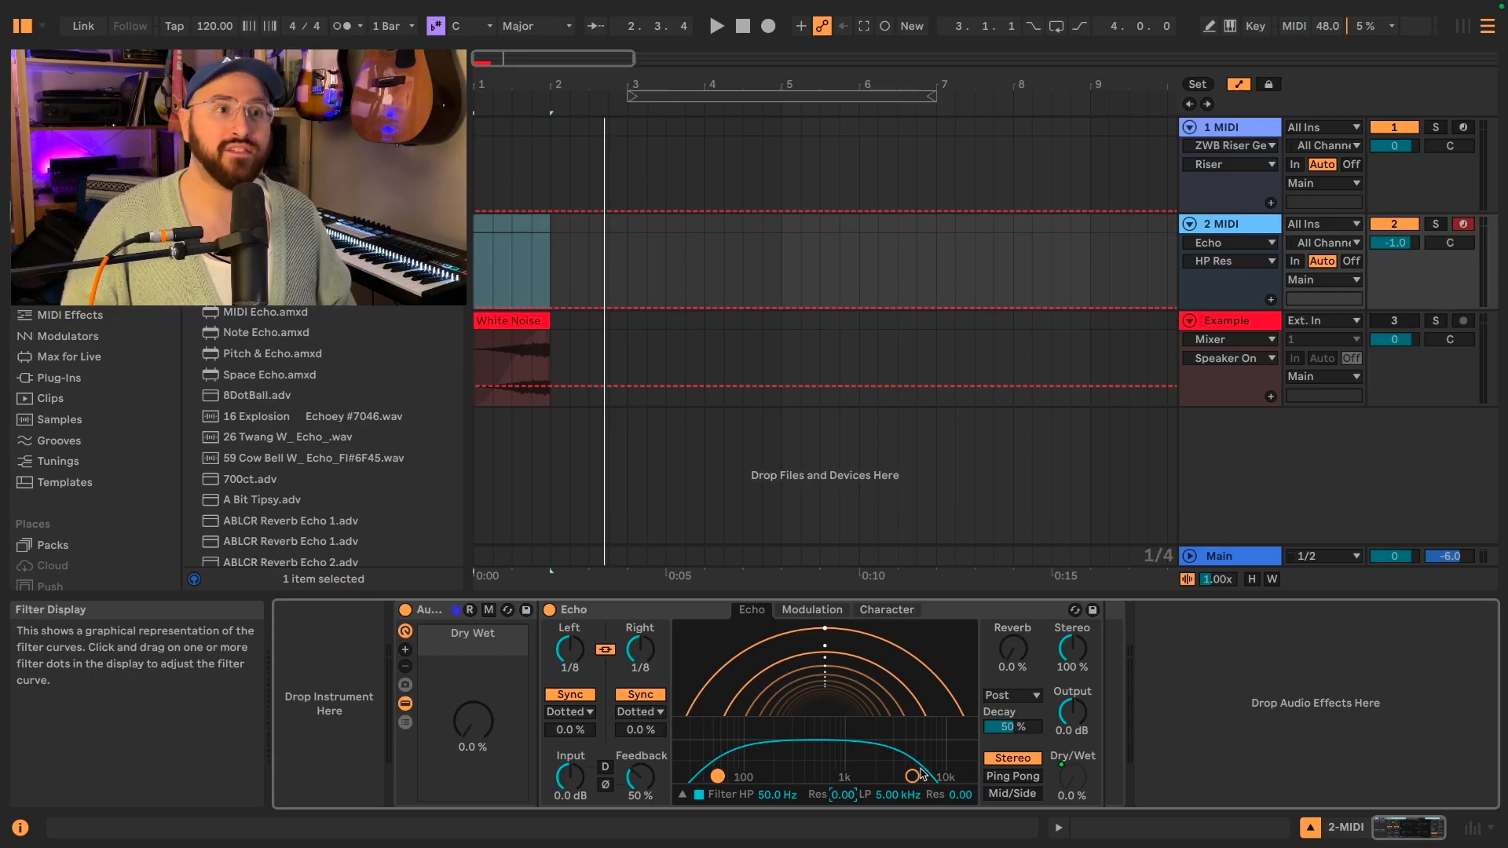
mouse_move(911, 776)
left_mouse_down()
mouse_move(872, 773)
mouse_move(929, 774)
left_mouse_up()
left_click(717, 776)
left_click_drag(757, 775, 719, 775)
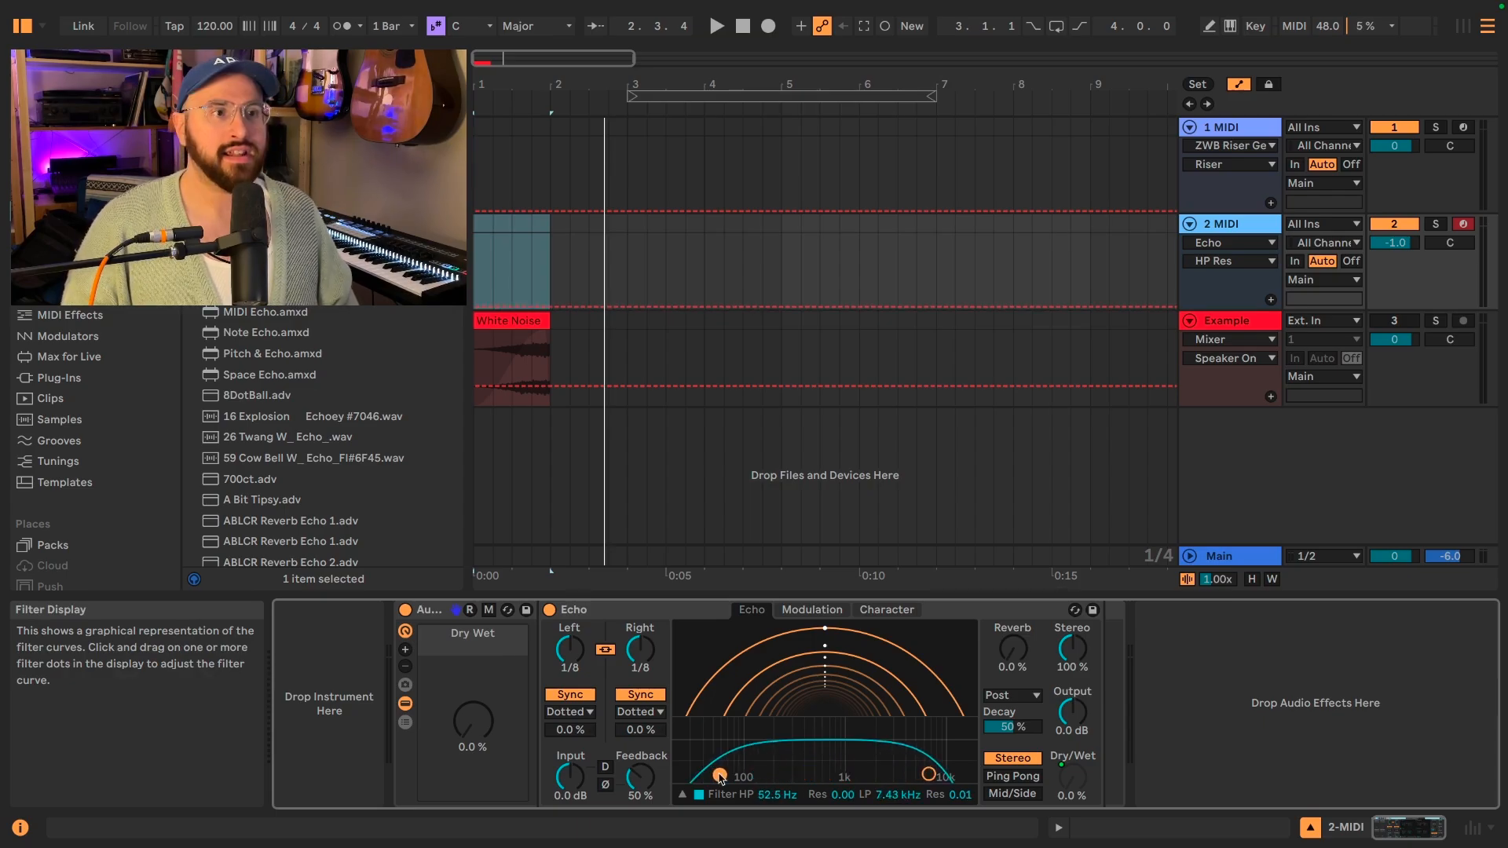
Map Echo's high-pass and low-pass filter frequencies to Macro 1 and audition the macro sweep.
right_click(770, 798)
left_click(817, 488)
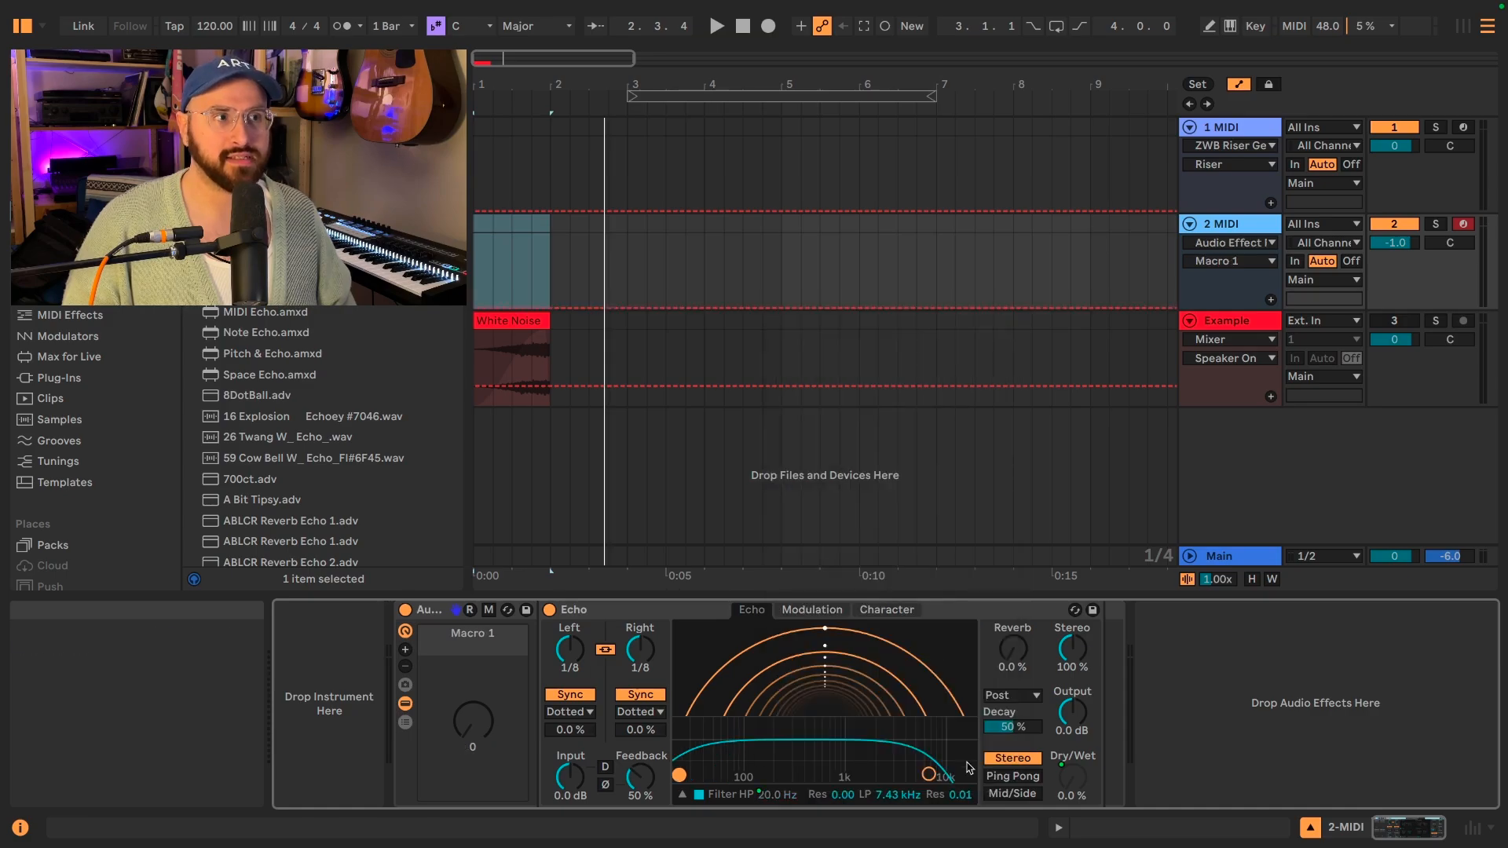
right_click(900, 796)
left_click(964, 493)
left_click_drag(473, 721, 473, 636)
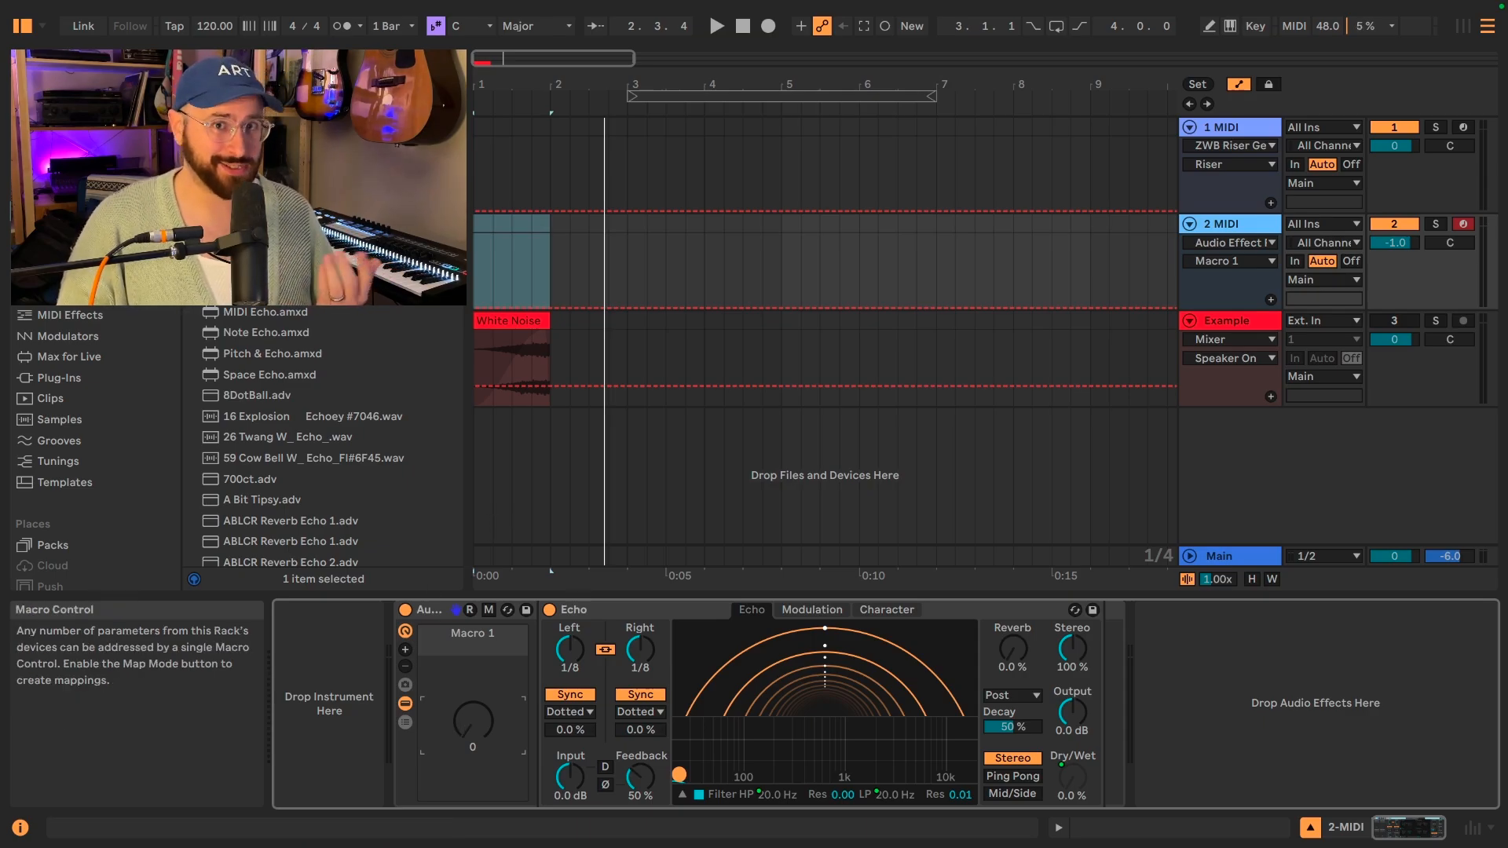
mouse_move(473, 720)
left_mouse_down()
mouse_move(473, 642)
mouse_move(471, 731)
left_mouse_up()
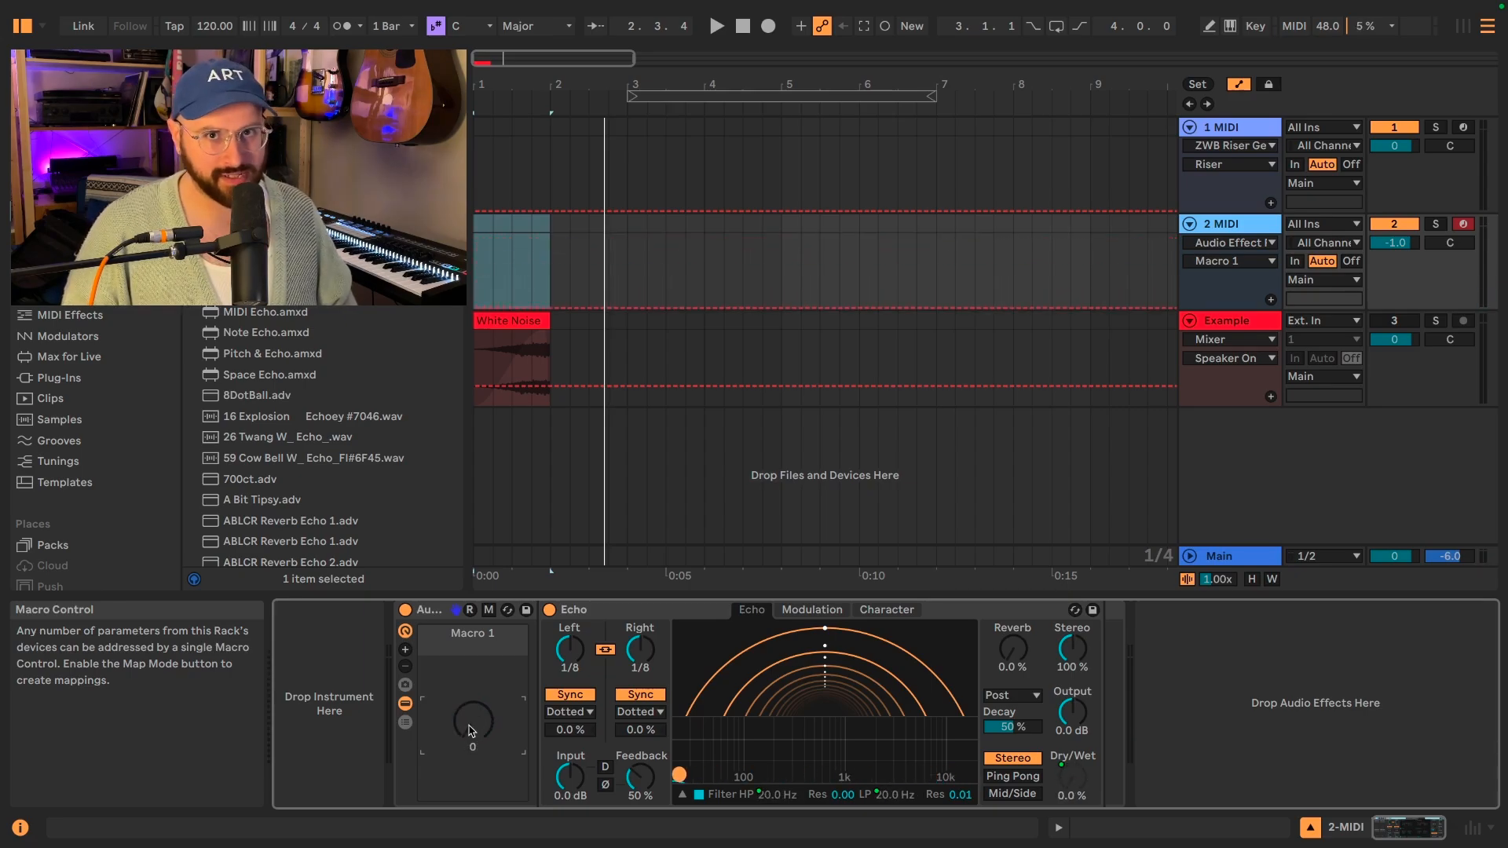
Set the high-pass and low-pass resonance of Echo's filter to 0.30 and audition the sweep with Macro 1.
left_click(805, 771)
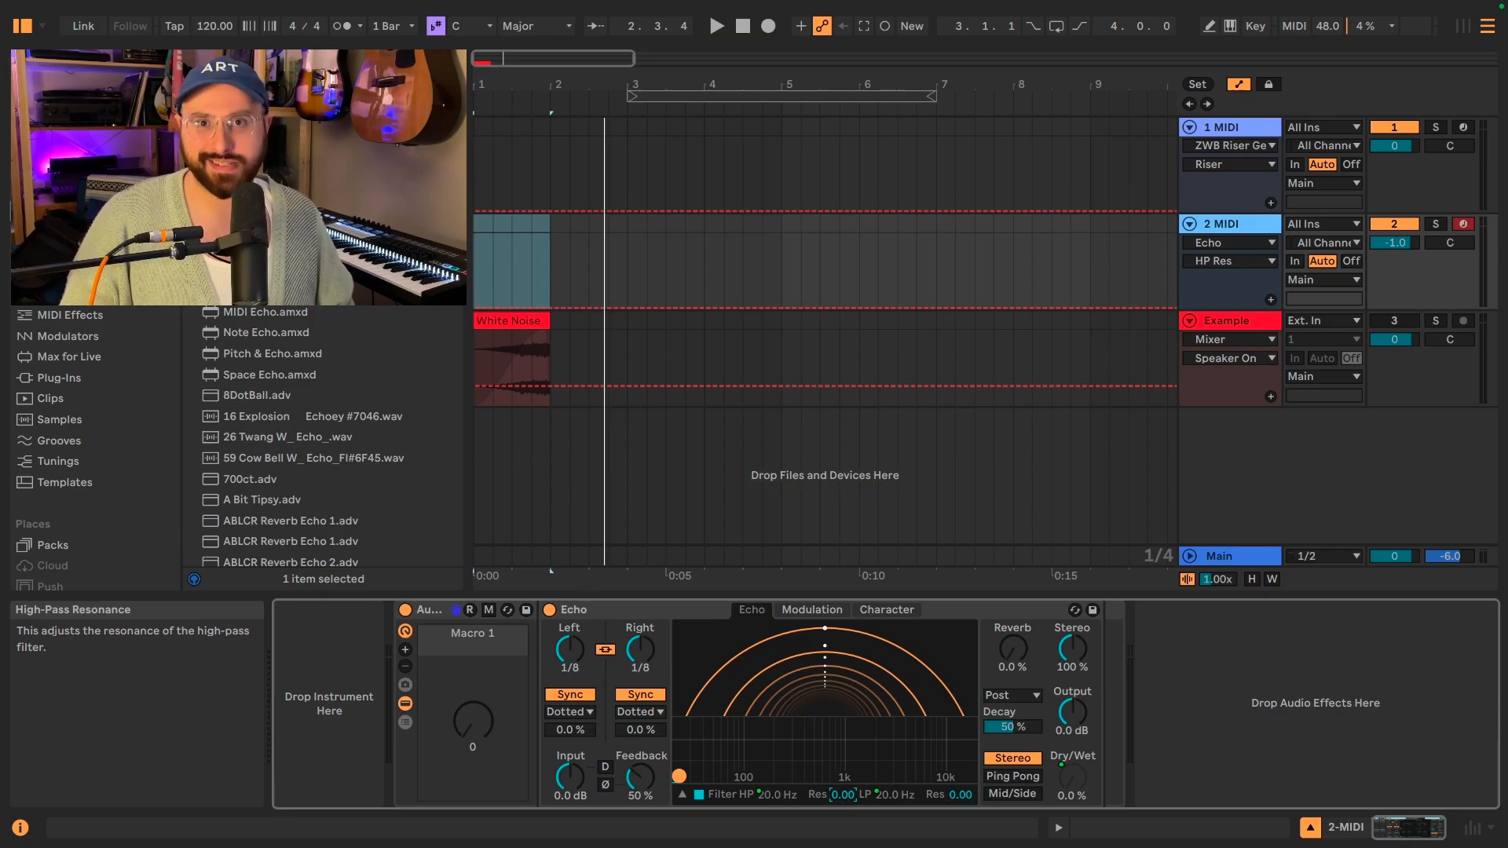
left_click_drag(842, 794, 842, 774)
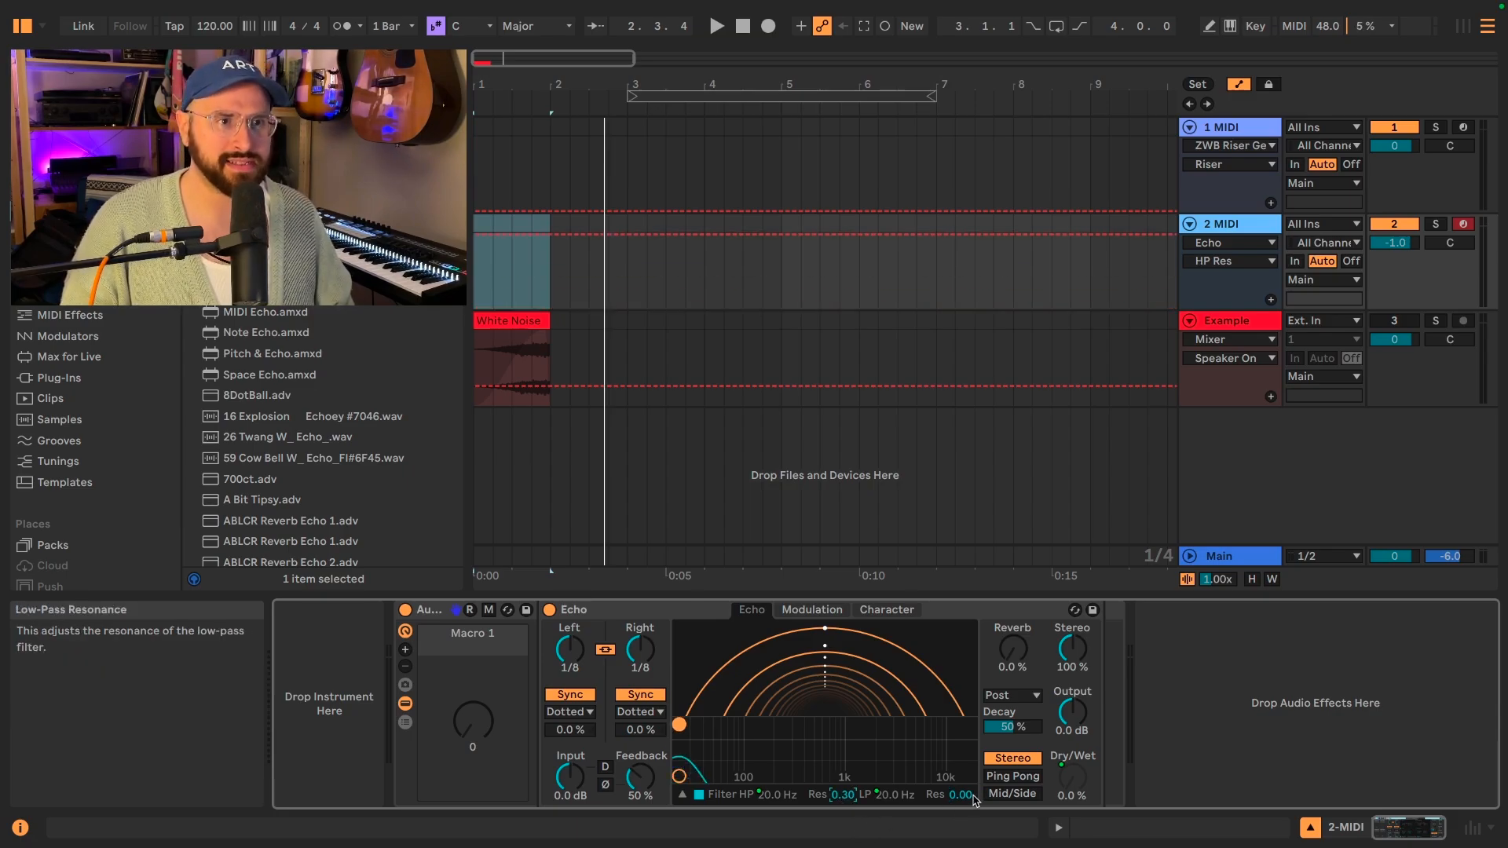
mouse_move(473, 721)
left_mouse_down()
mouse_move(472, 640)
mouse_move(473, 739)
left_mouse_up()
Set Echo's output gain to 12 dB and select the Macro 1 control.
left_click(1061, 721)
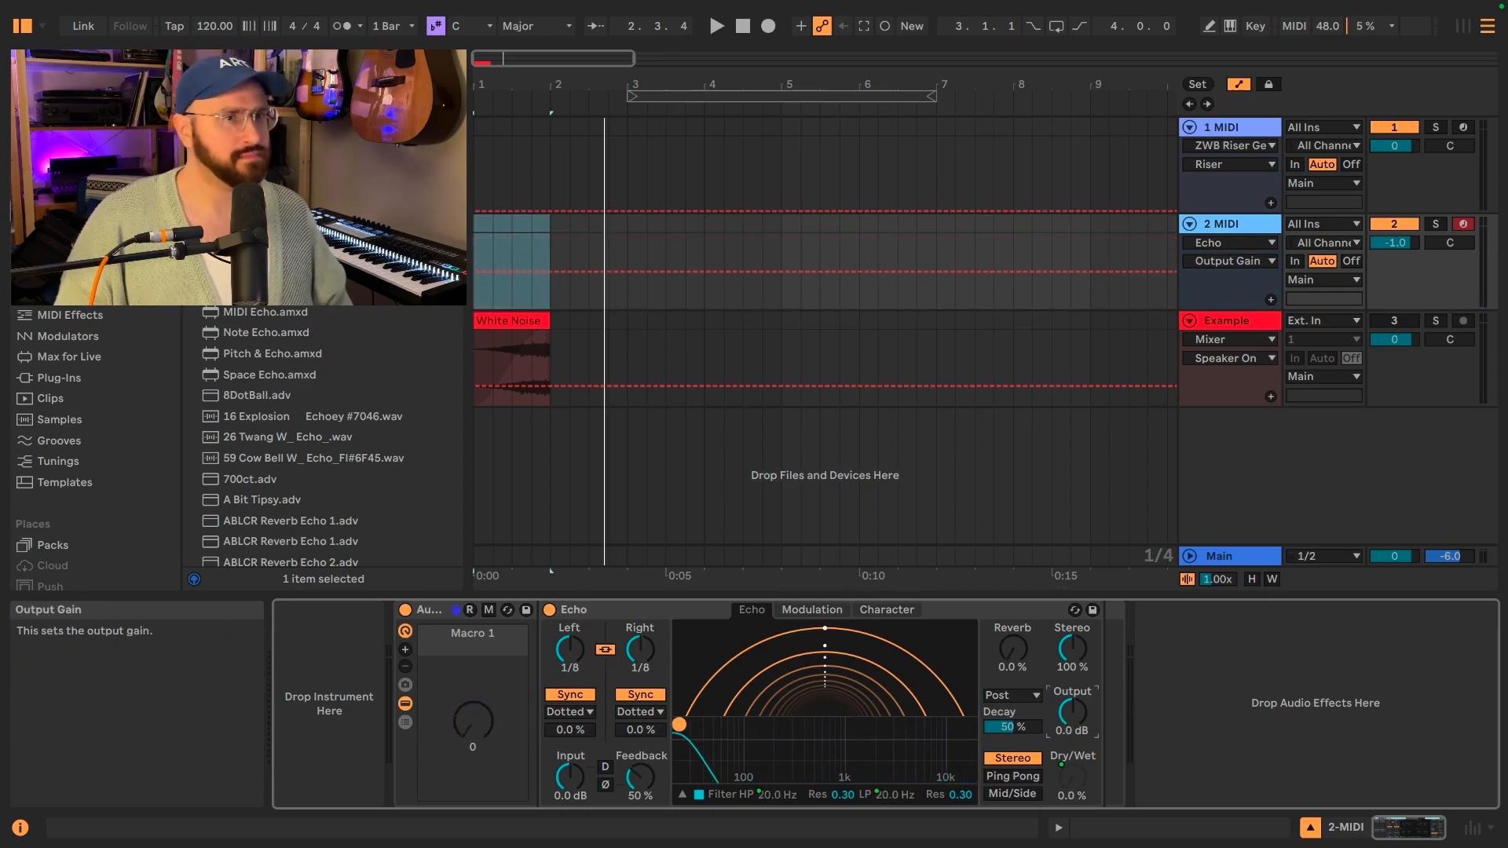
left_click_drag(1072, 712, 1073, 695)
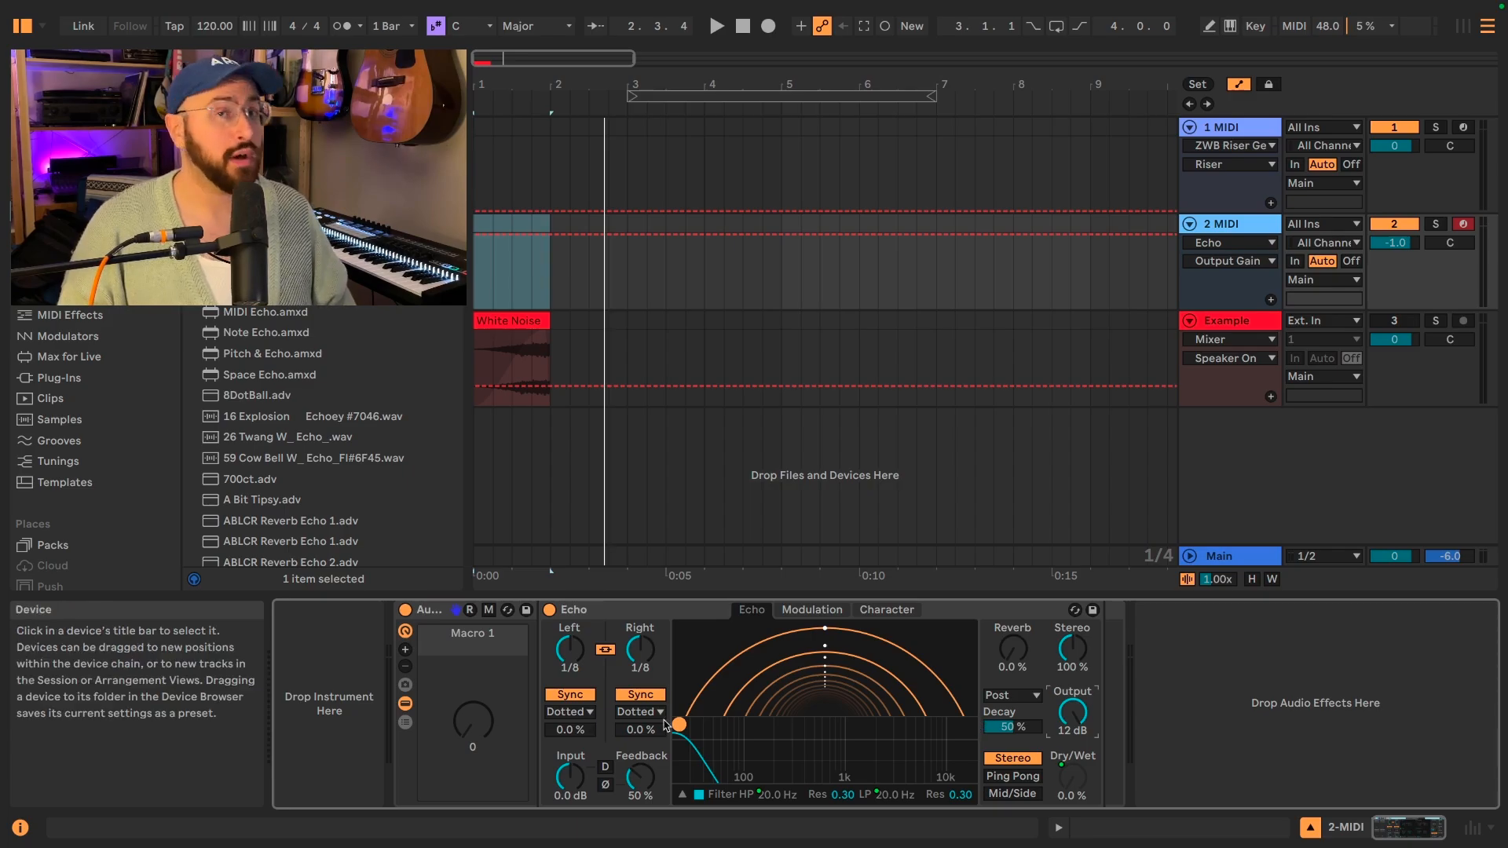
left_click(488, 747)
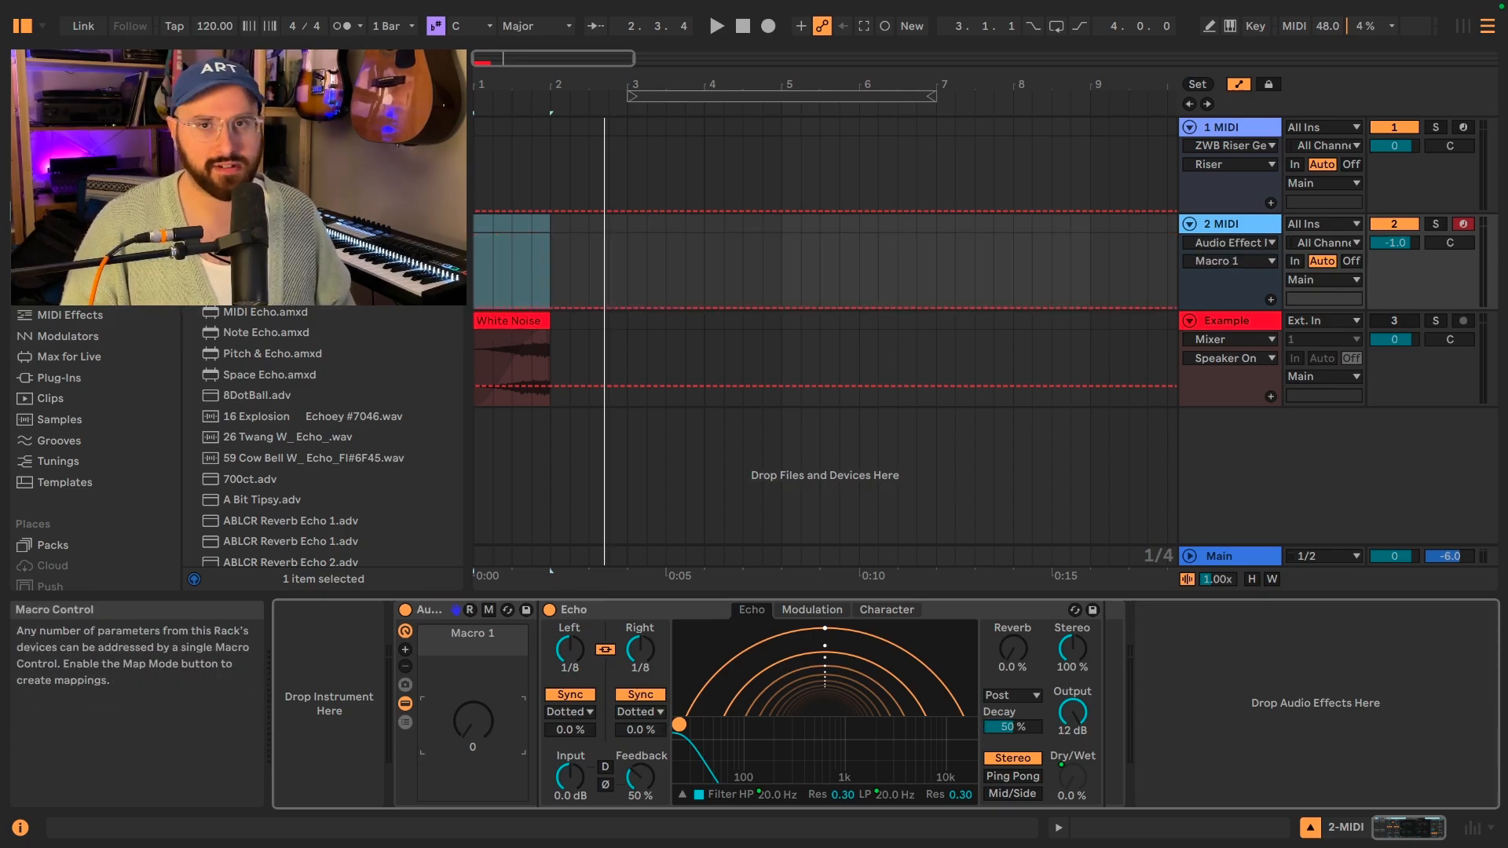
mouse_move(485, 731)
left_mouse_down()
mouse_move(485, 633)
mouse_move(484, 707)
left_mouse_up()
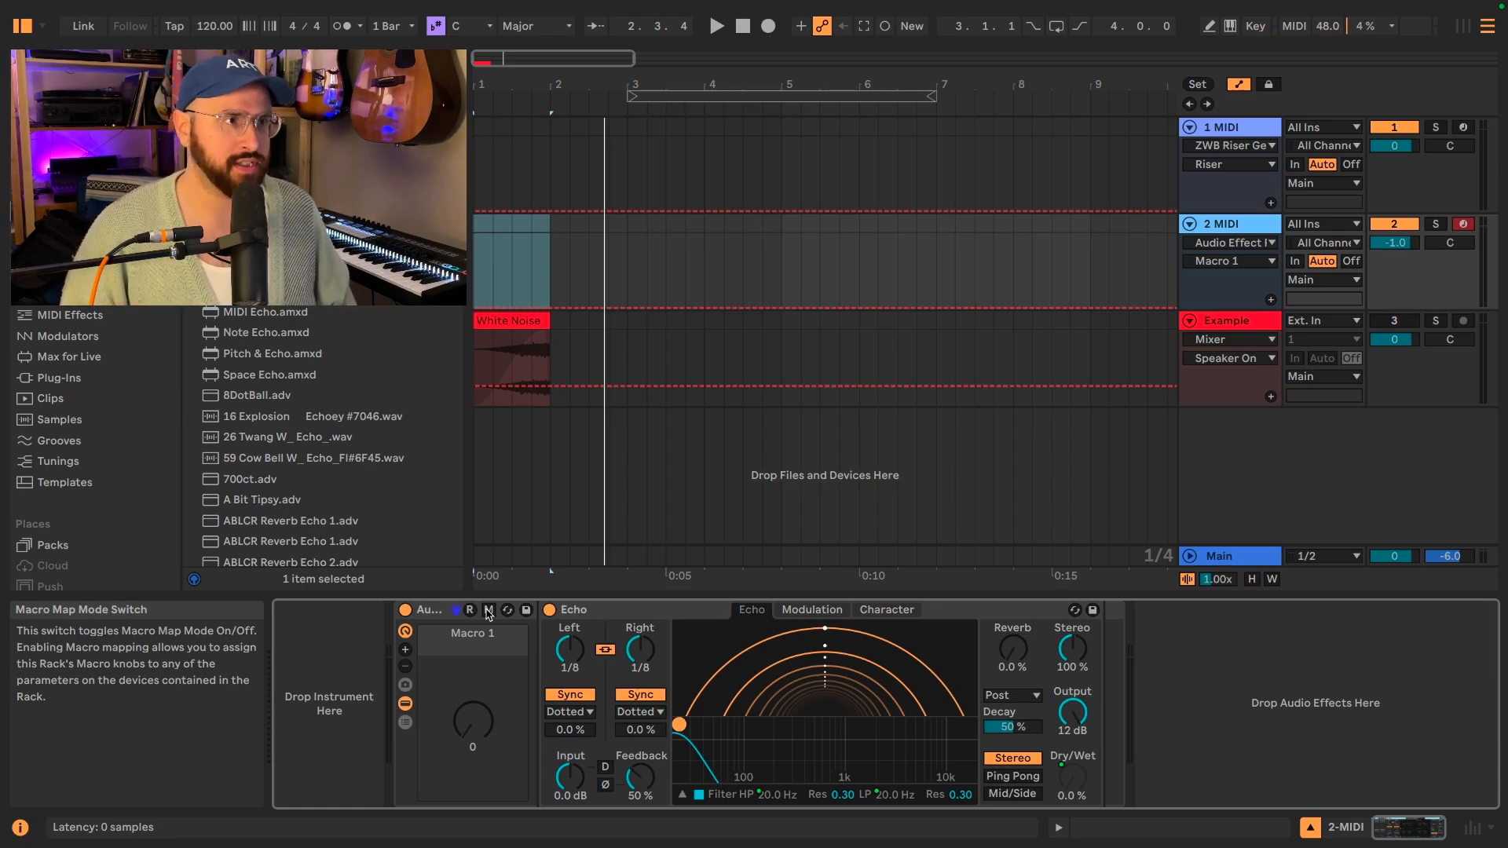
left_click(488, 611)
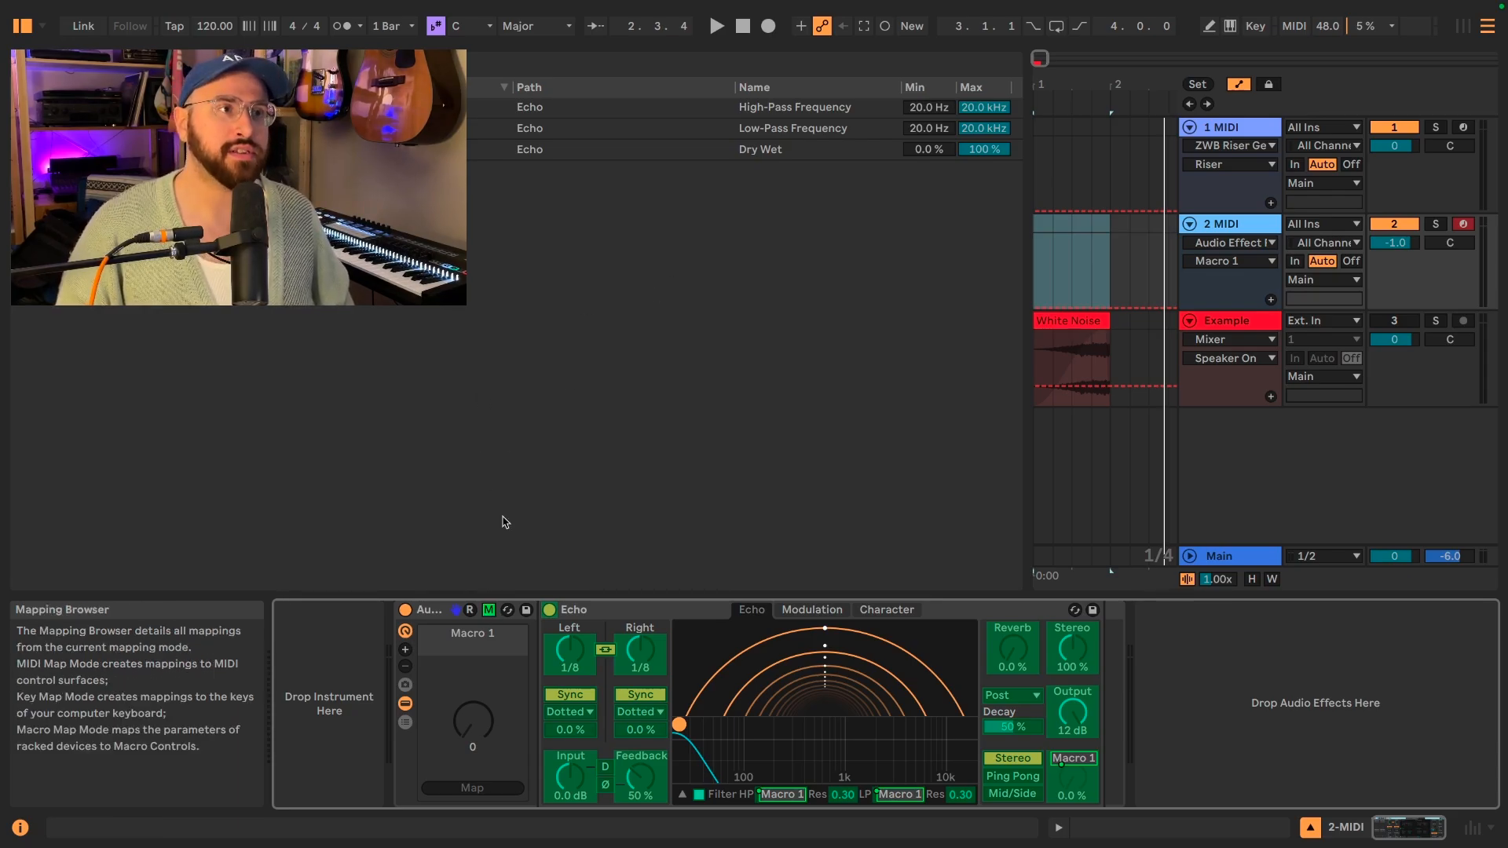
right_click(550, 613)
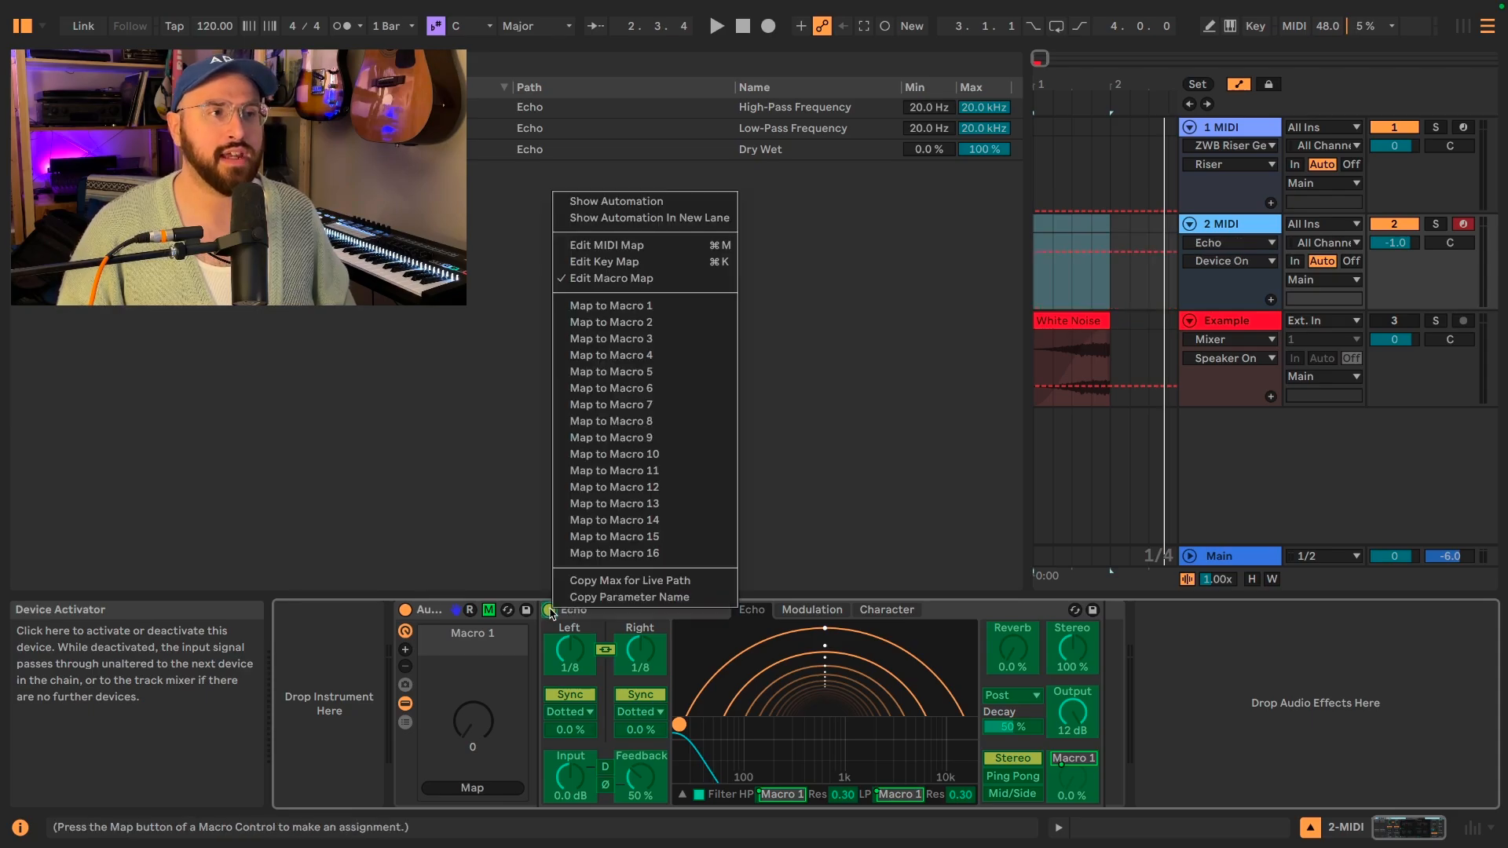
left_click(651, 307)
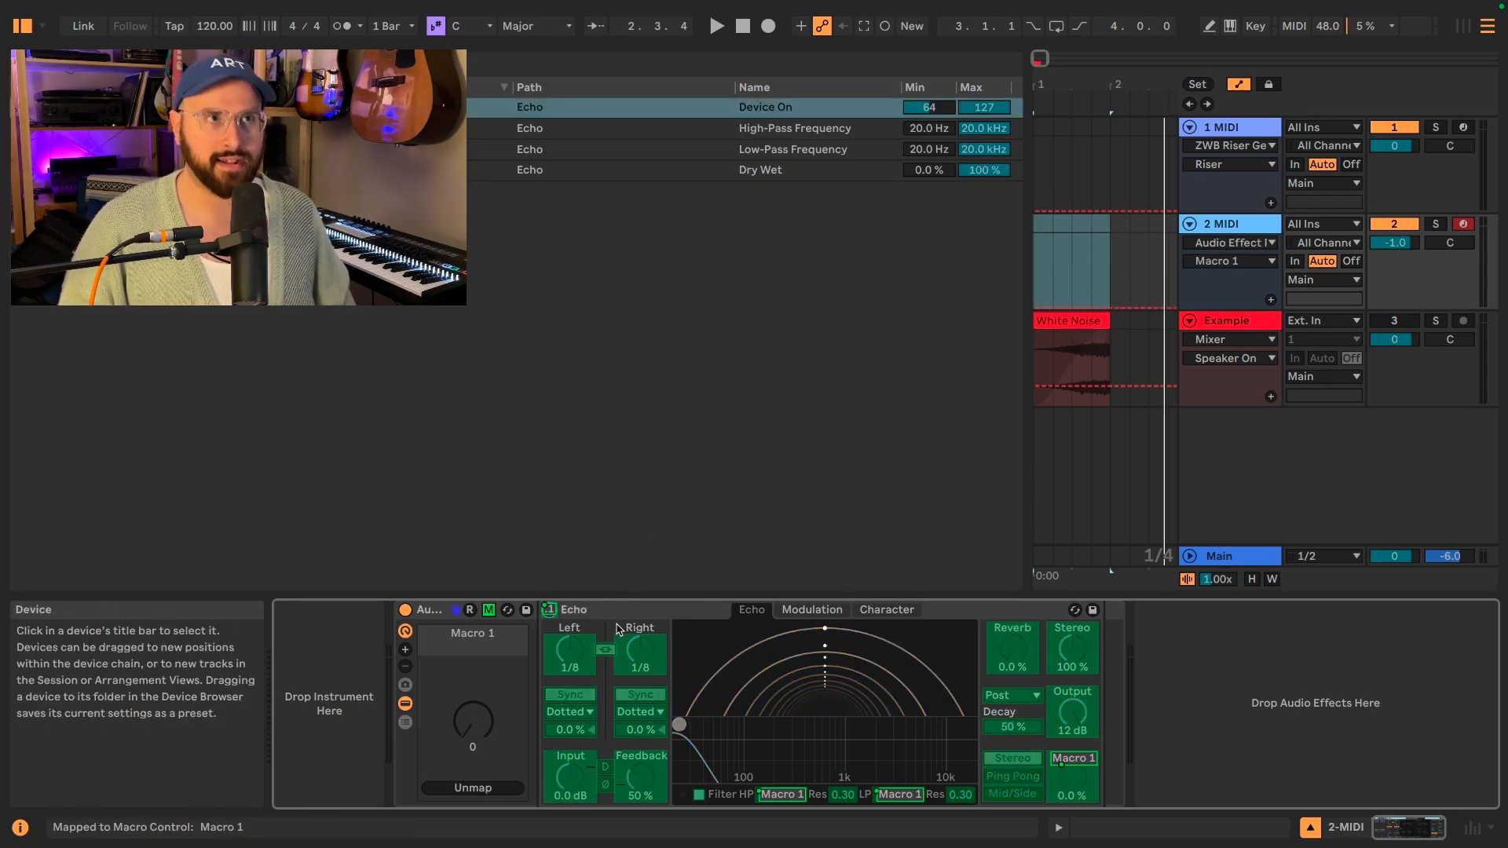
left_click(935, 111)
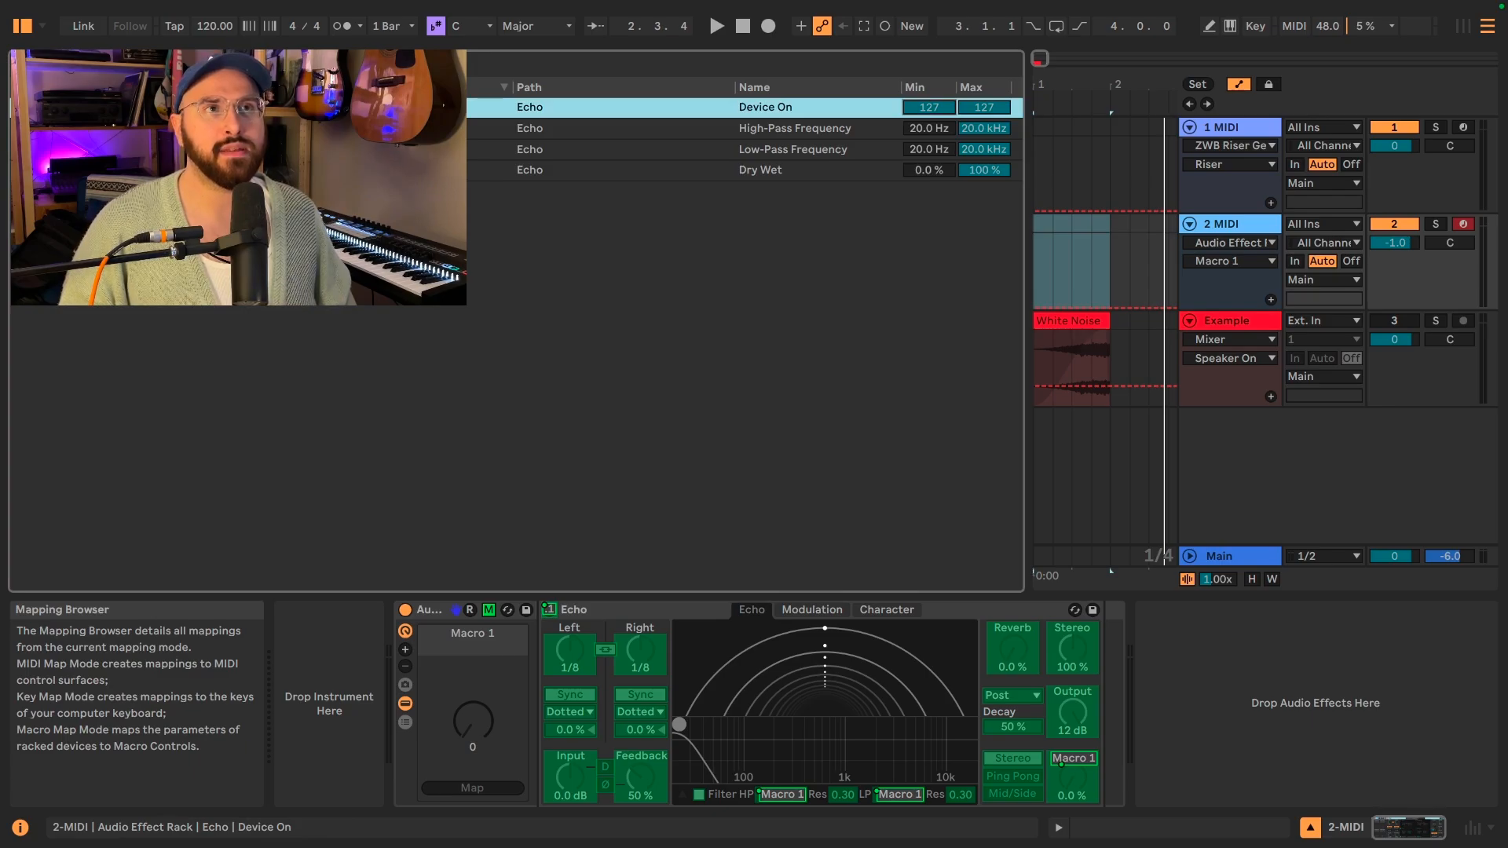
left_click_drag(968, 117, 969, 119)
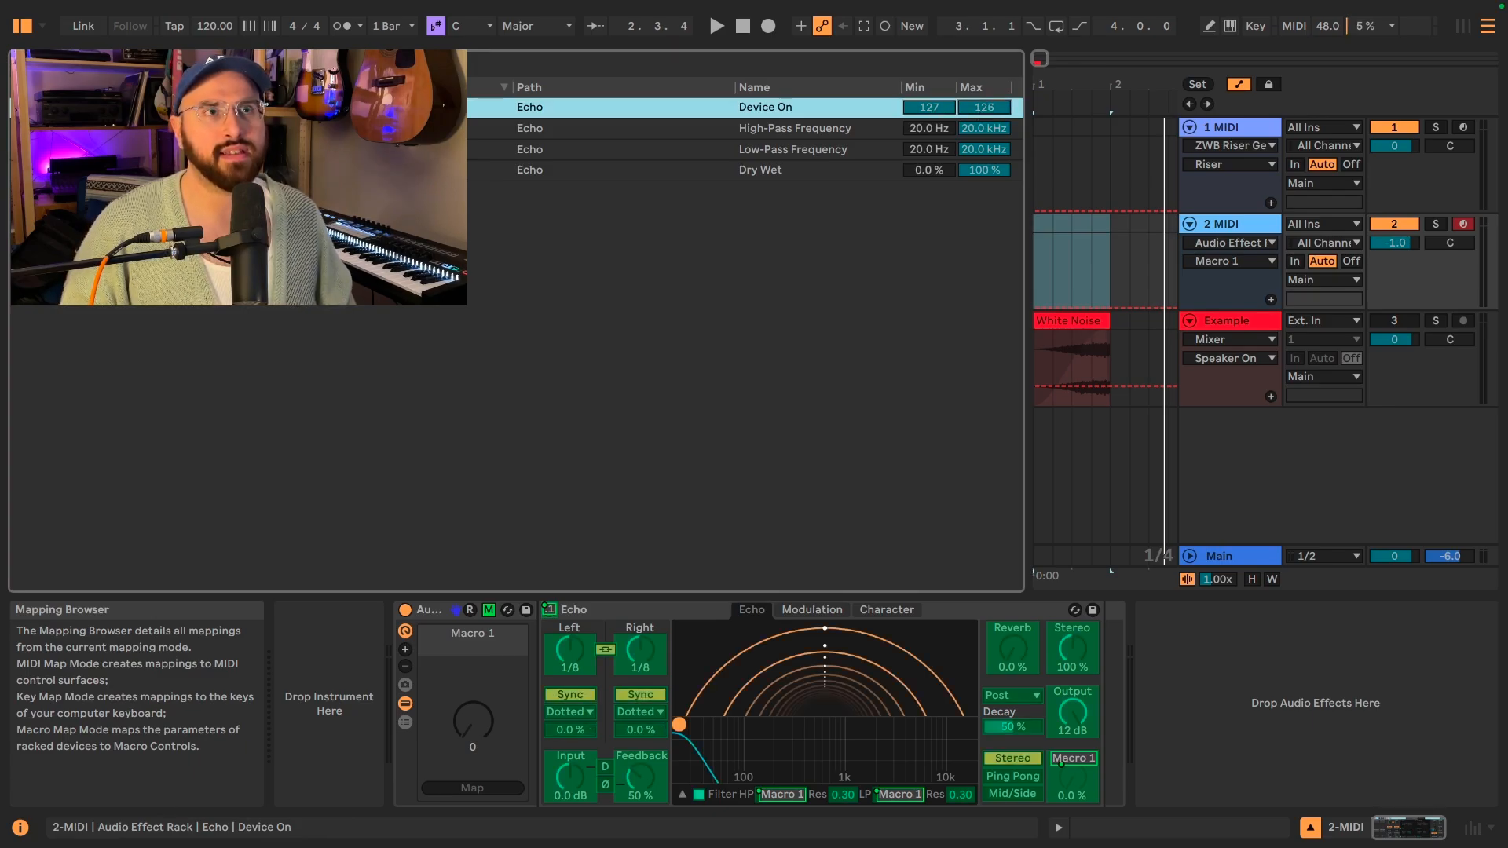
left_click(489, 611)
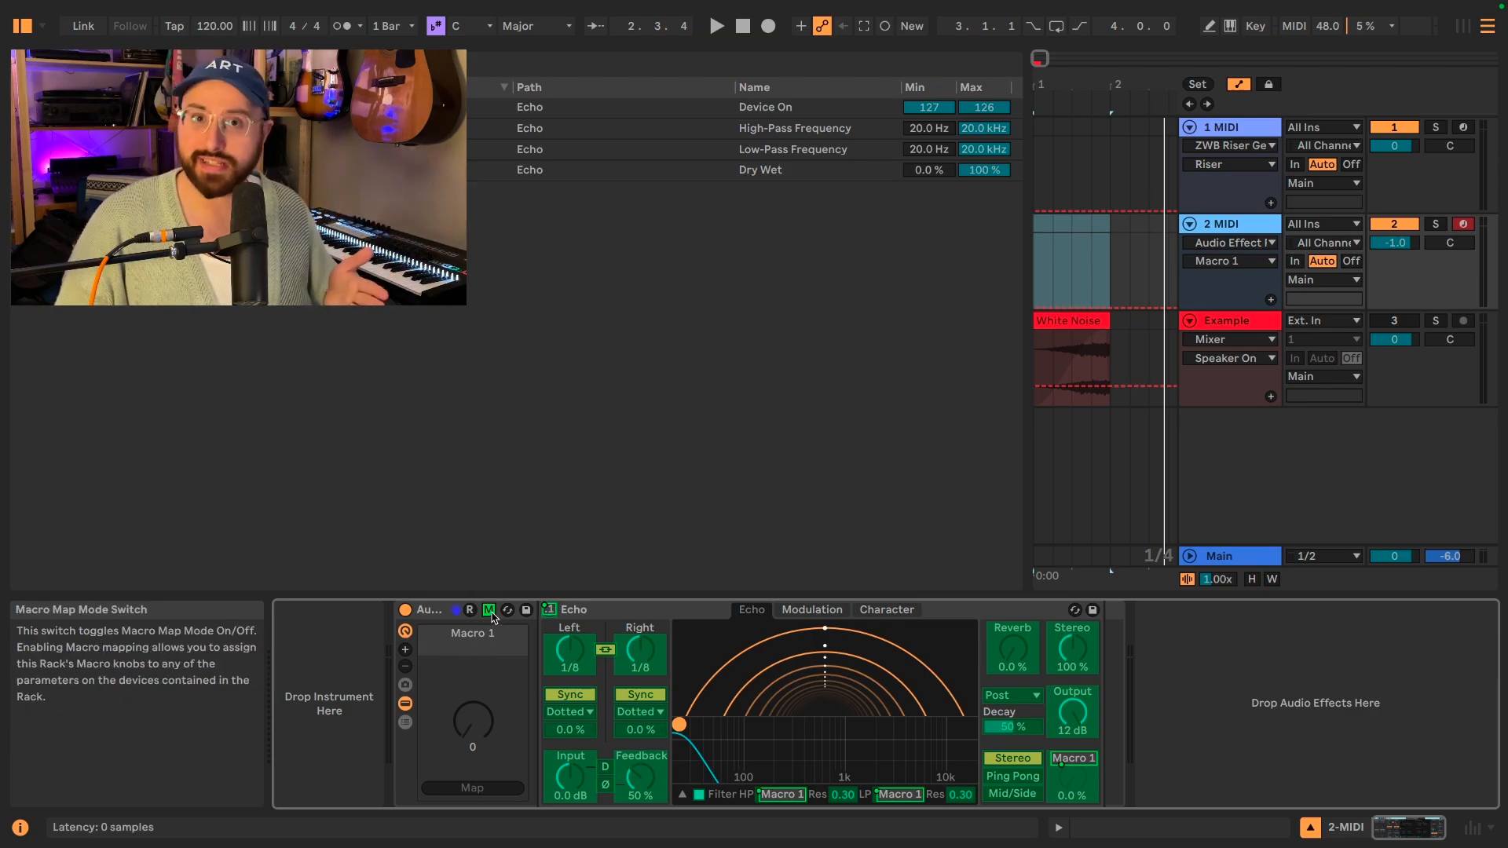
Set the Macro 1 mapping minimum of Echo's high-pass and low-pass frequencies to 50 Hz and audition the macro.
left_click(489, 611)
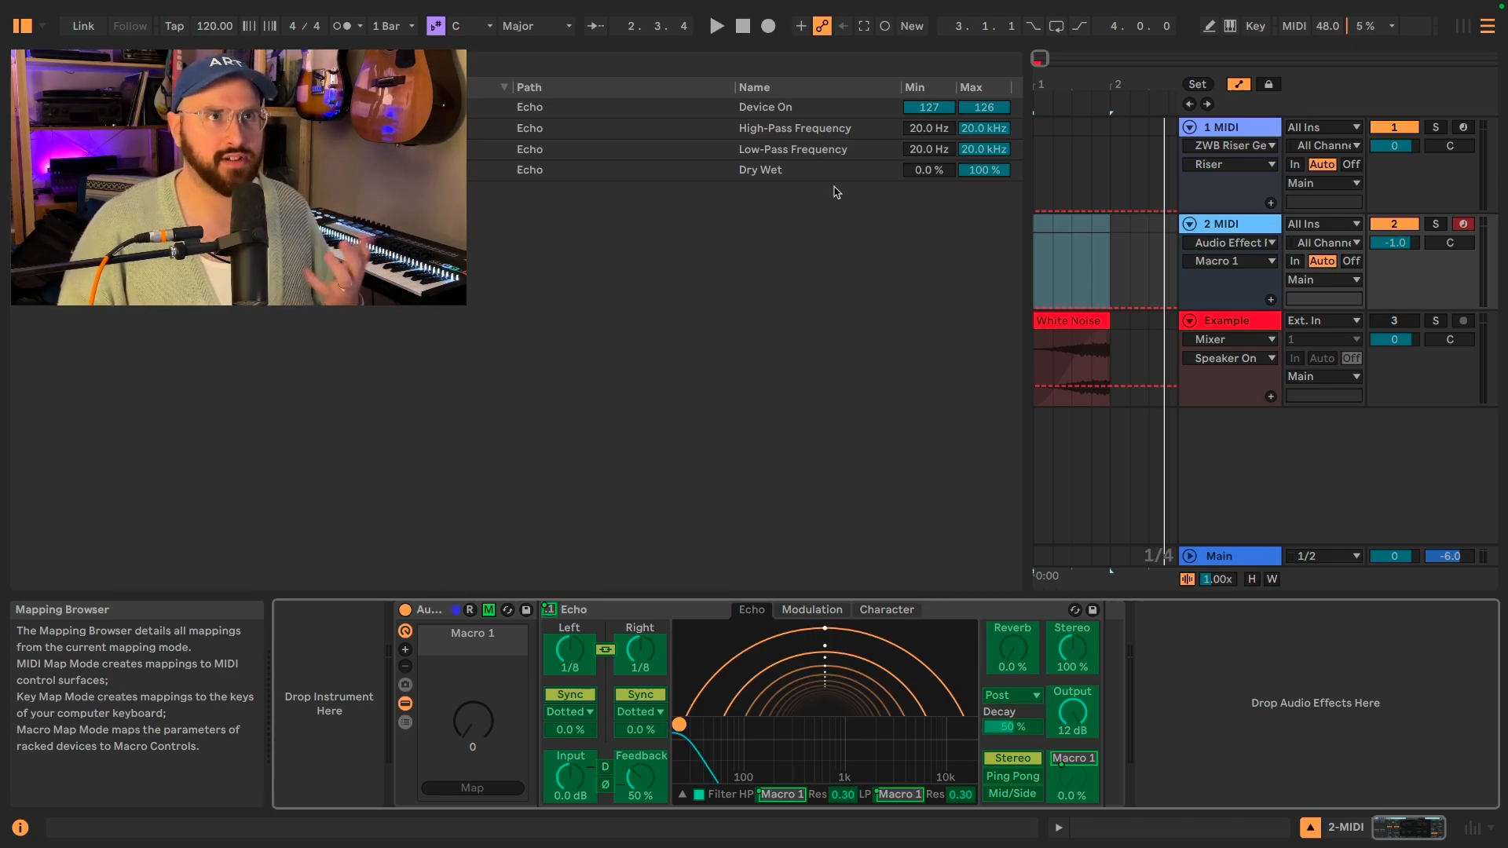
left_click(919, 129)
type("5")
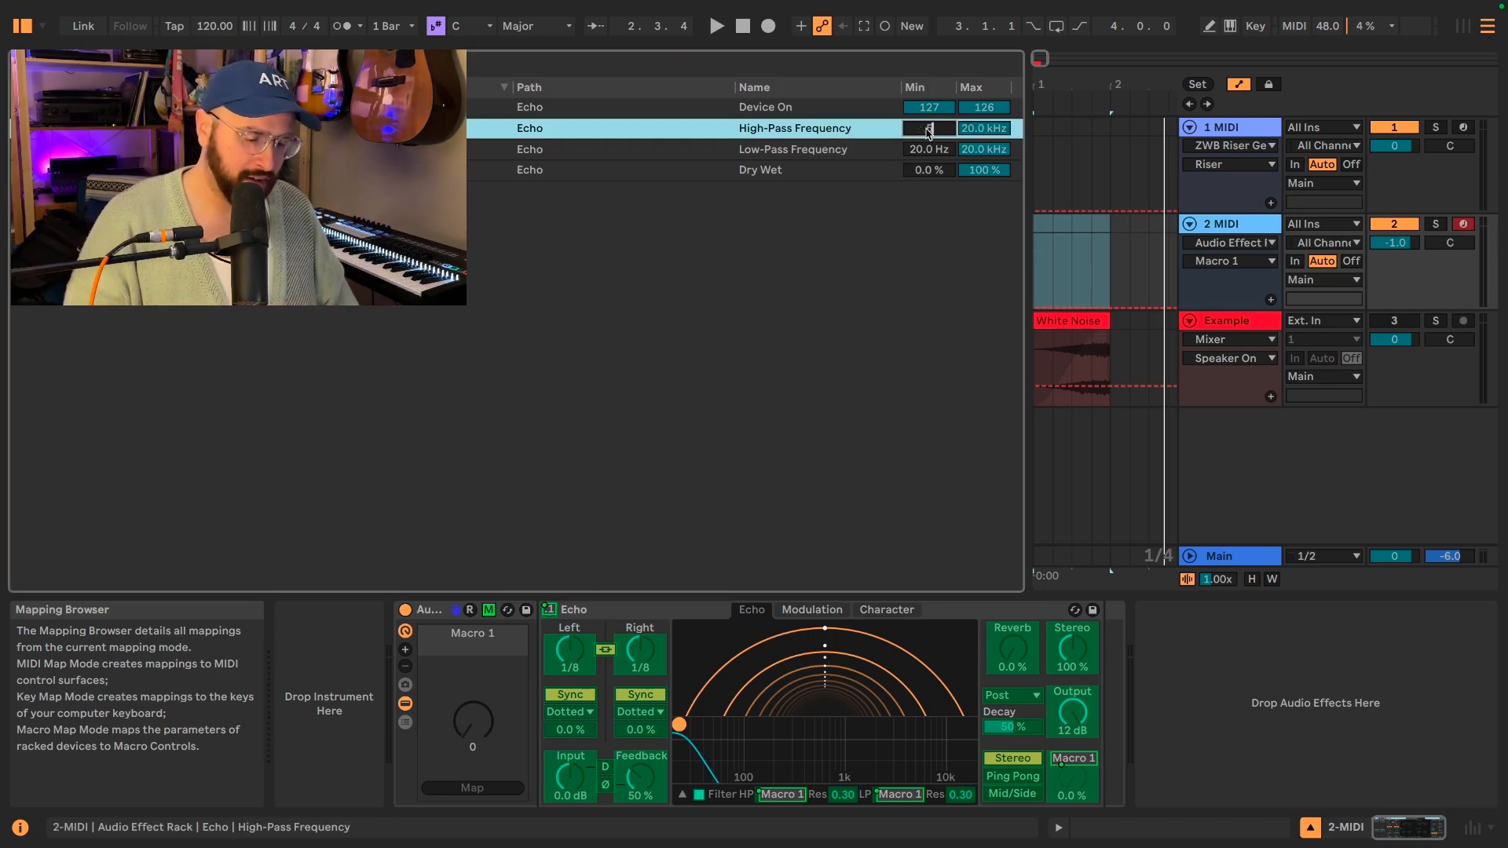
key("Return")
left_click(935, 151)
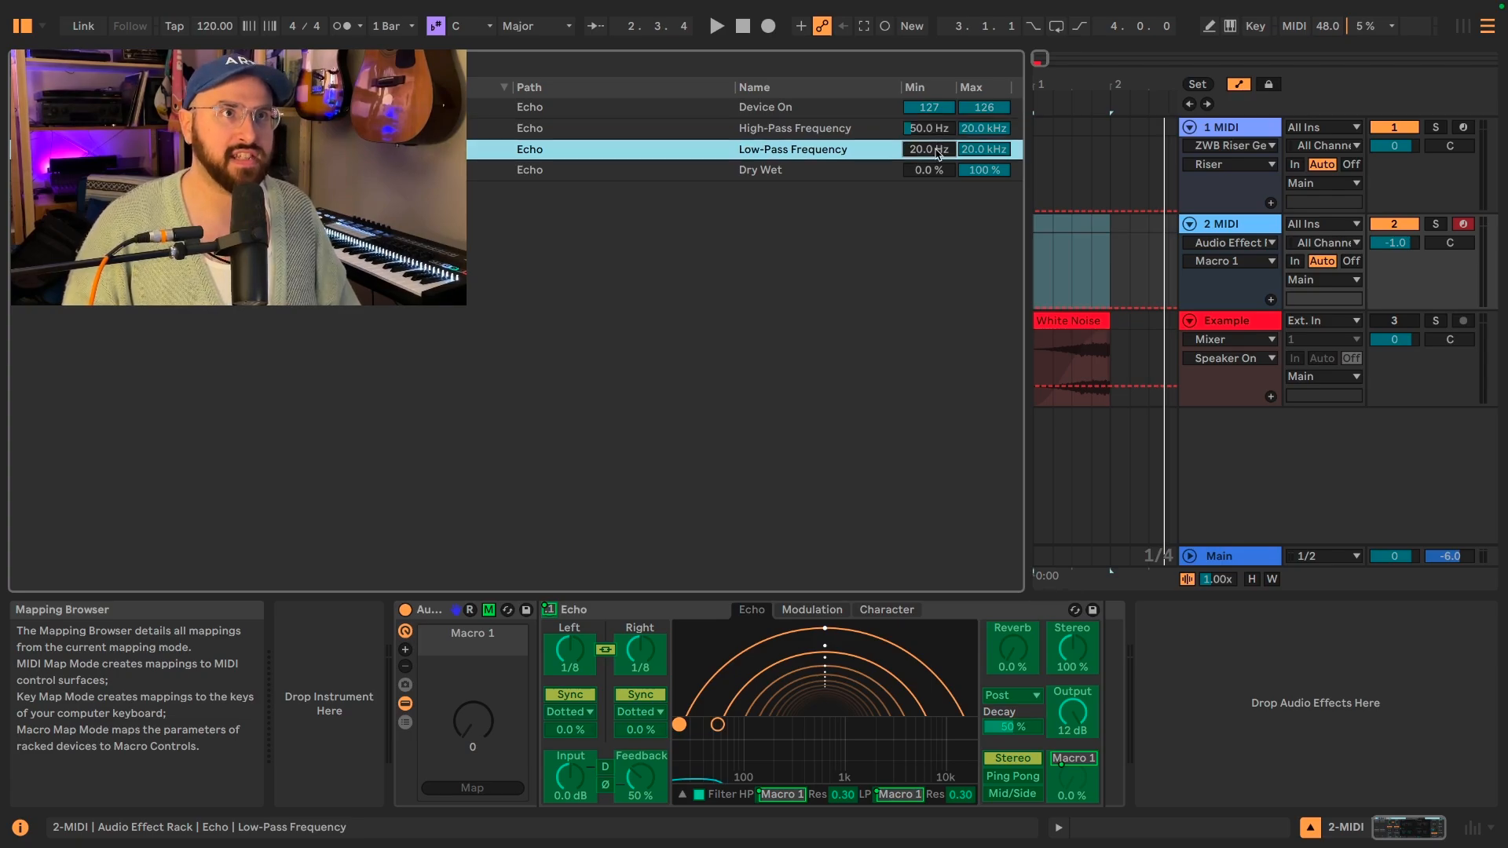
type("5")
type("0")
mouse_move(473, 721)
left_mouse_down()
mouse_move(473, 621)
mouse_move(473, 722)
left_mouse_up()
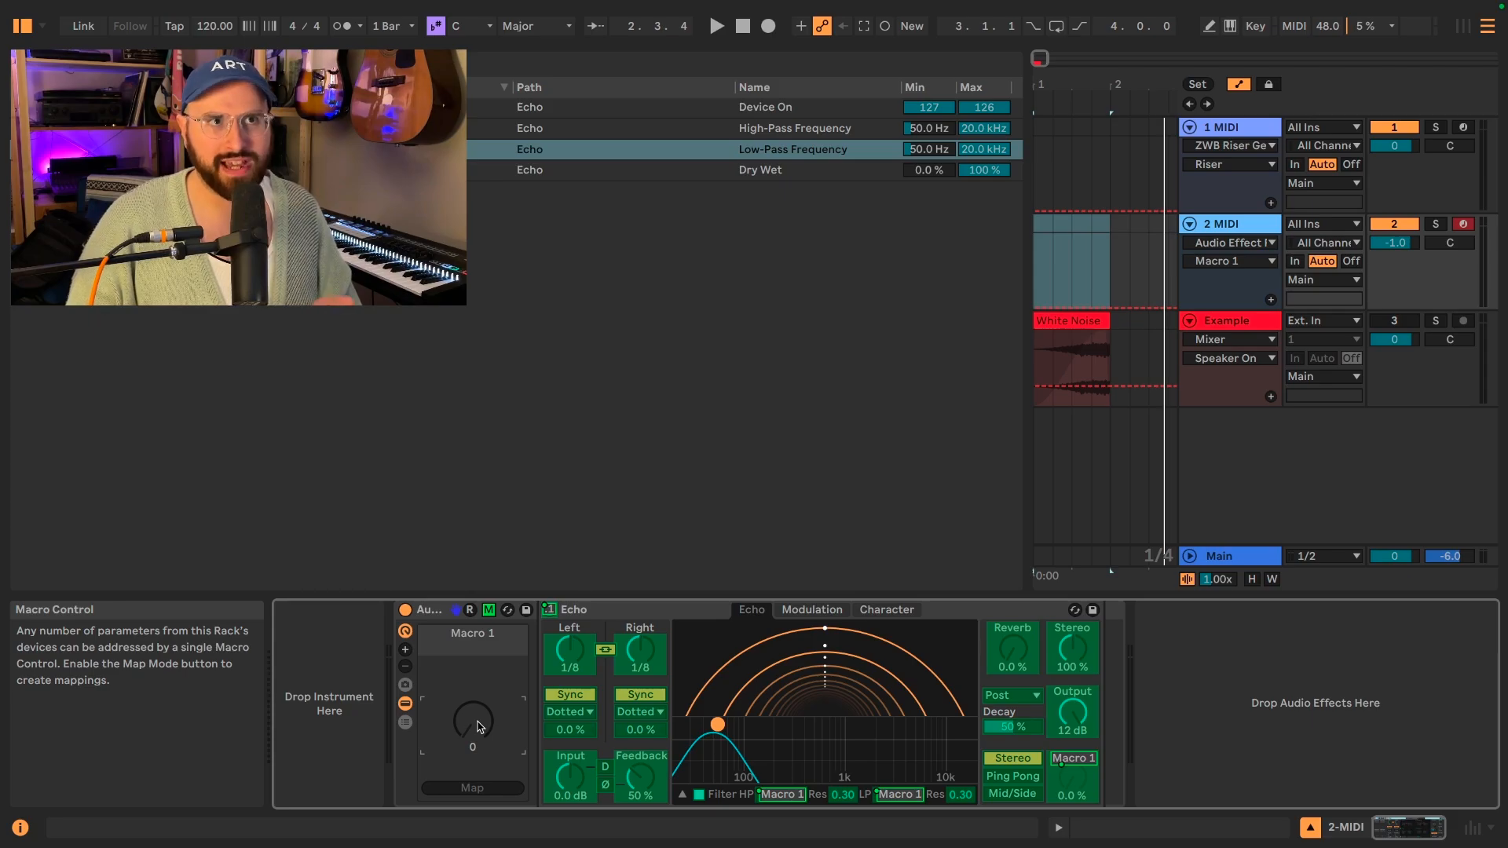
Map Echo's high-pass and low-pass resonance to Macro 1, both with a mapping minimum of 0.30.
right_click(847, 799)
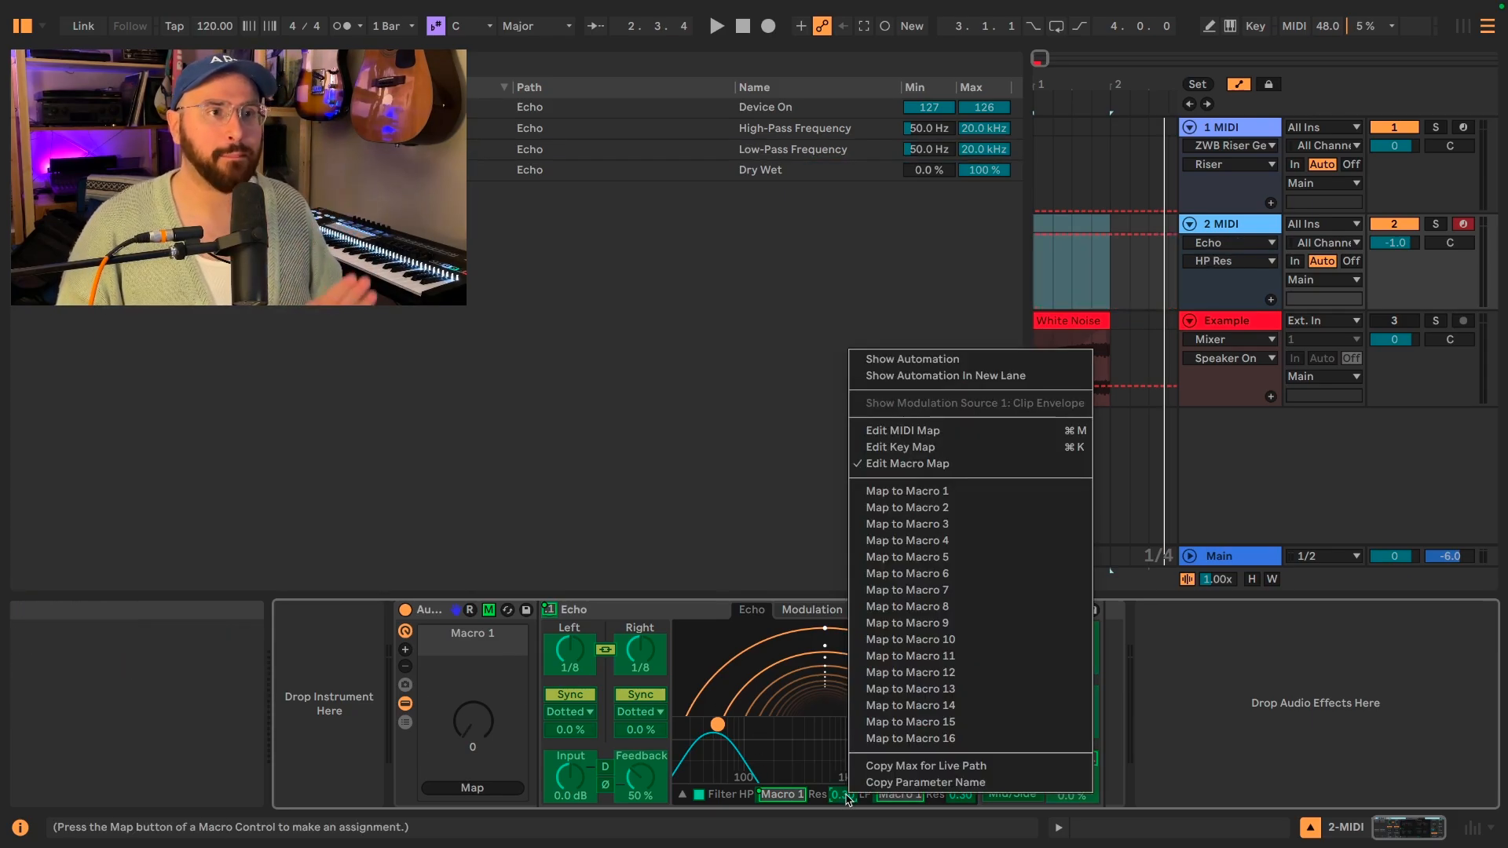
left_click(935, 493)
right_click(965, 798)
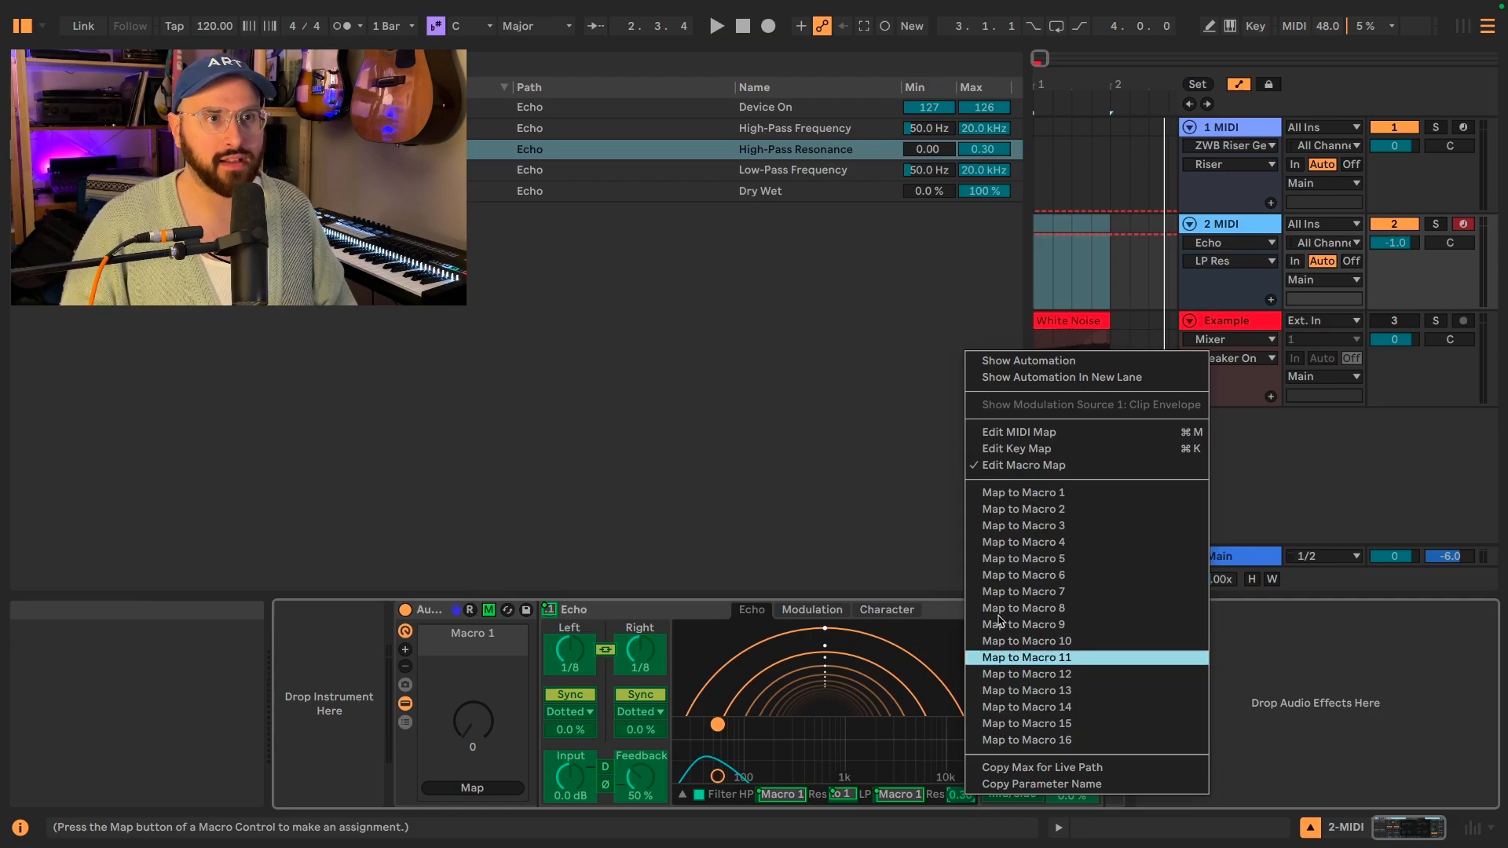
left_click(1041, 494)
left_click_drag(928, 191, 928, 71)
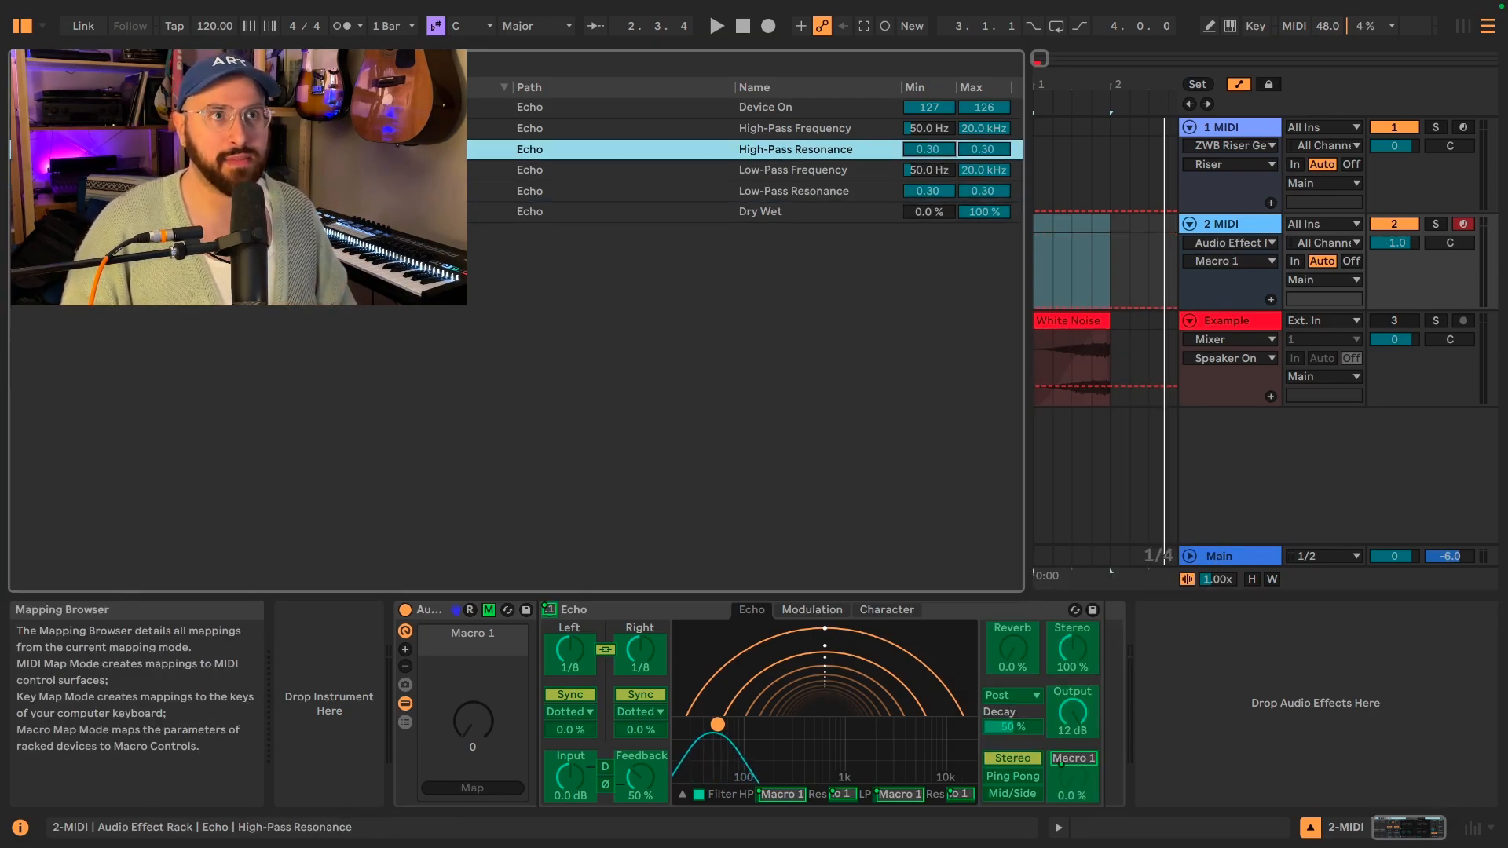
Set the mapping maximum of the high-pass and low-pass resonance to 0.25 and audition the Macro 1 sweep.
left_click(978, 153)
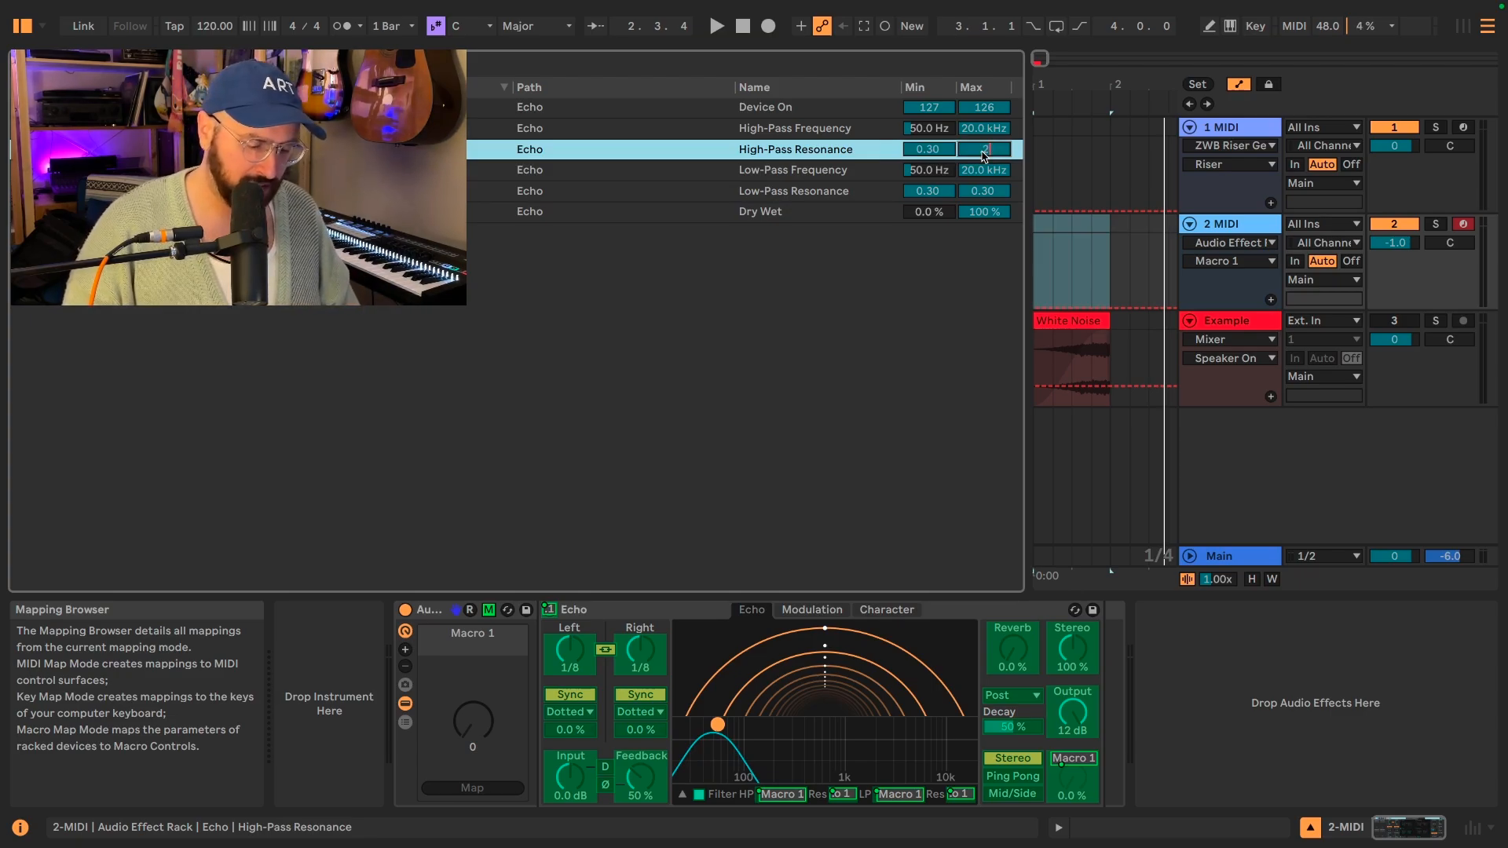
left_click(983, 190)
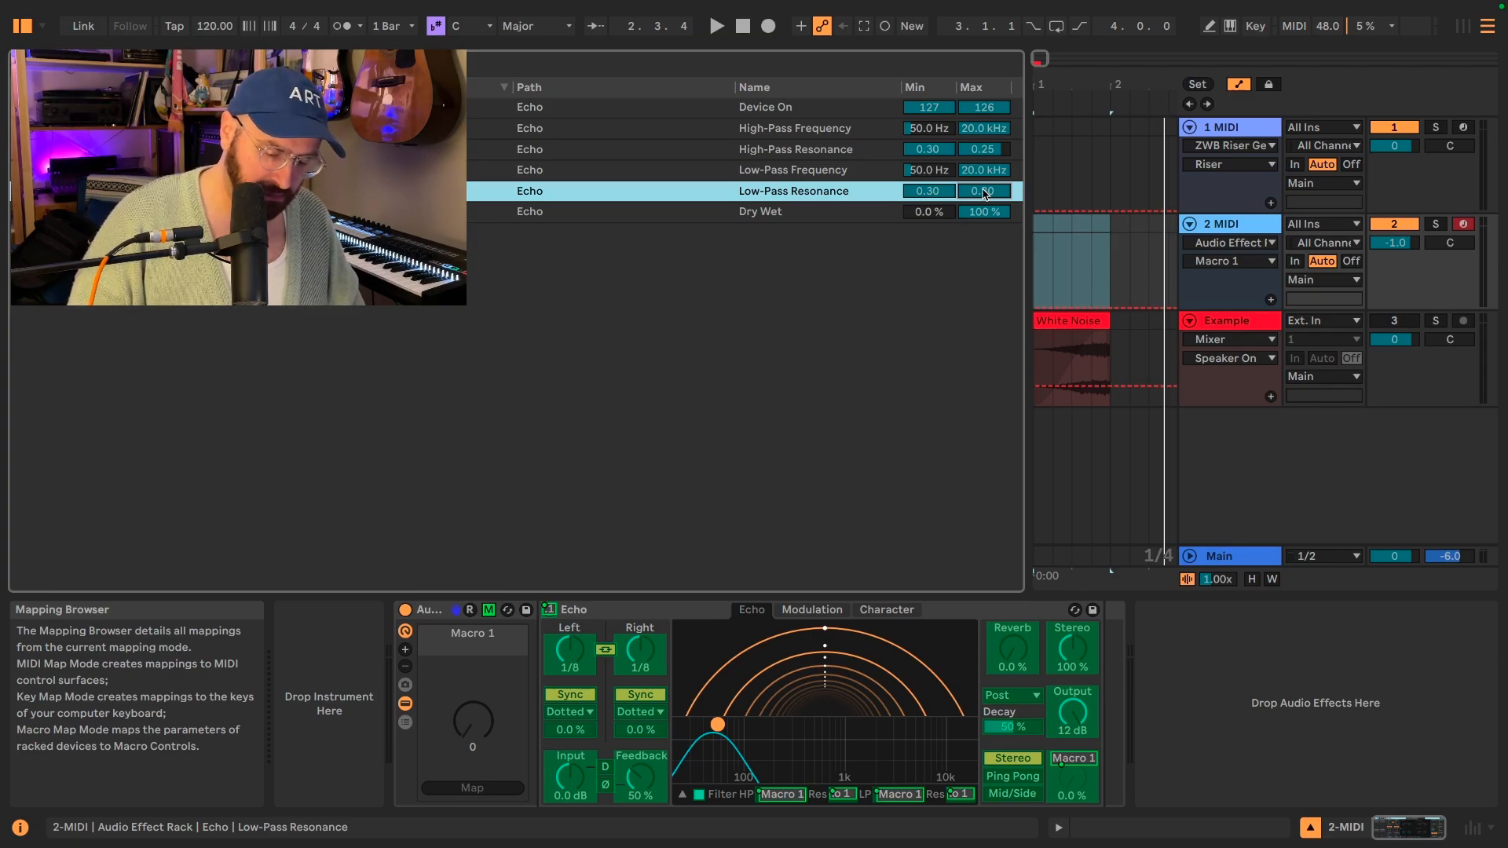
type("0.25")
key("Return")
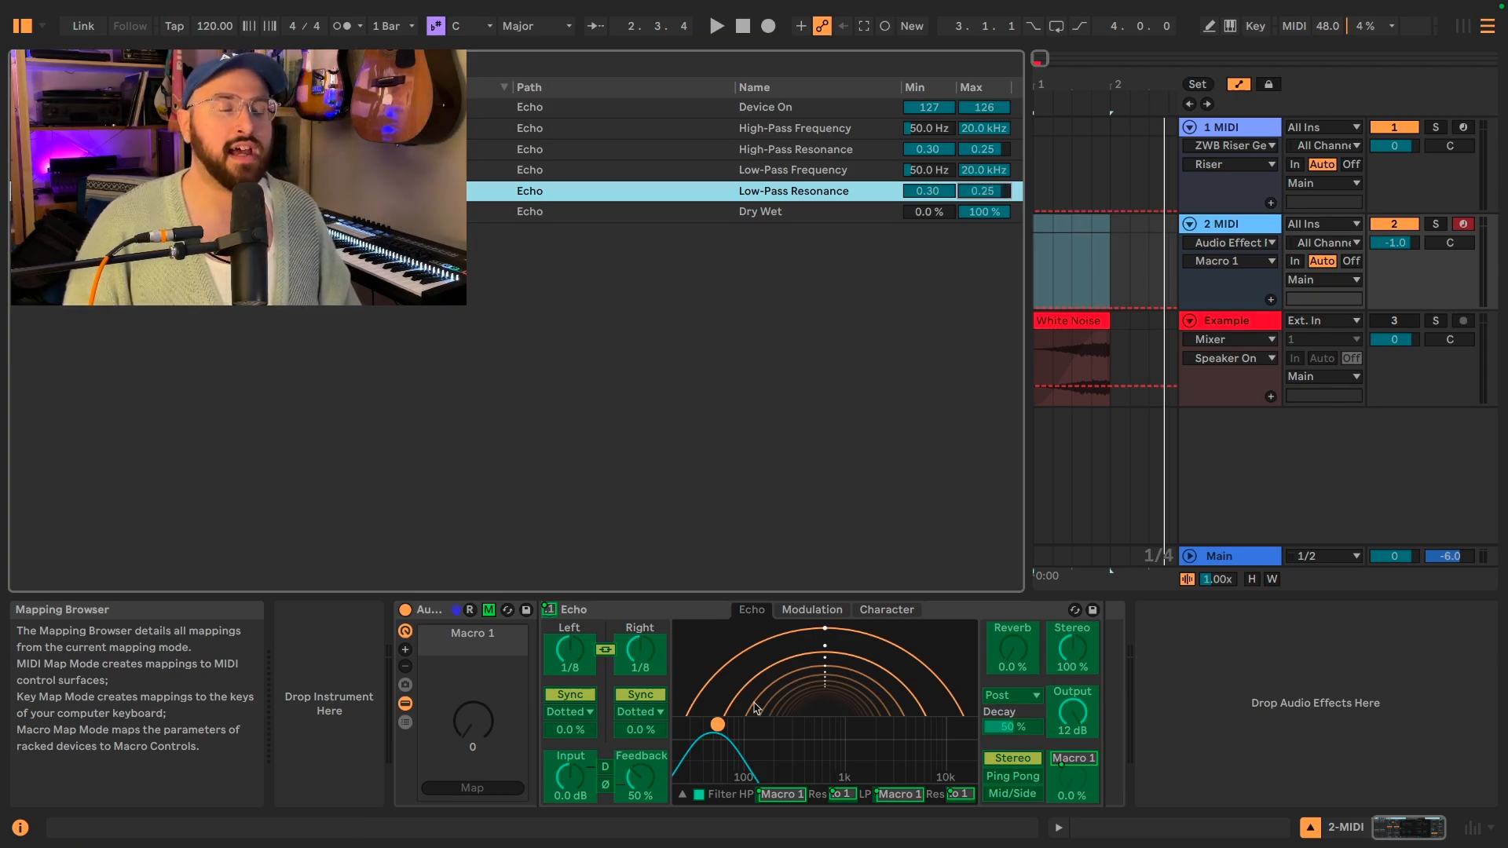
mouse_move(474, 721)
left_mouse_down()
mouse_move(474, 621)
mouse_move(483, 726)
left_mouse_up()
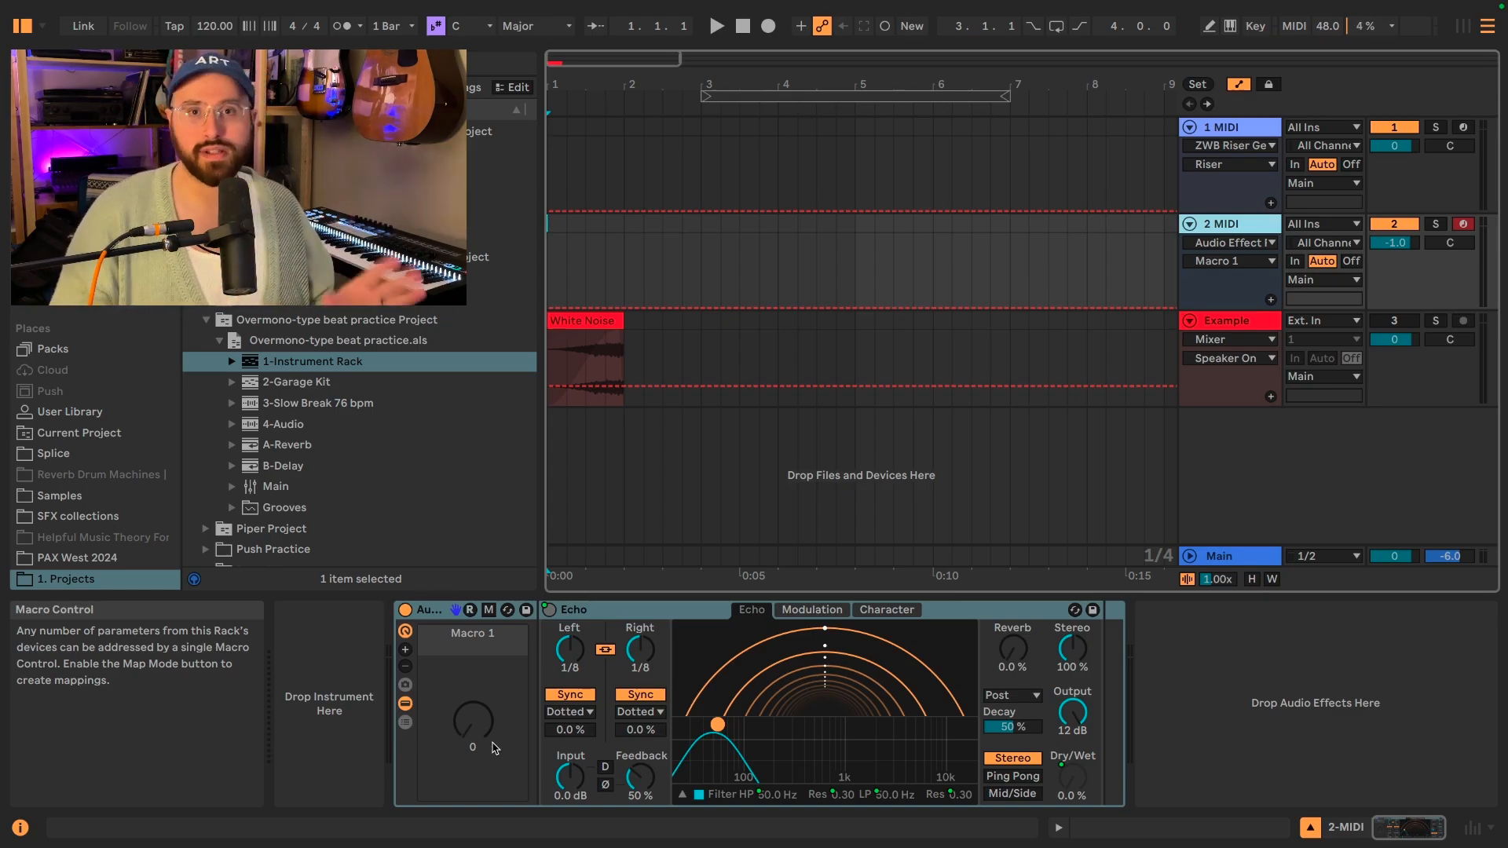
Map Echo's reverb amount to Macro 1 and audition the macro sweep.
left_click(1015, 670)
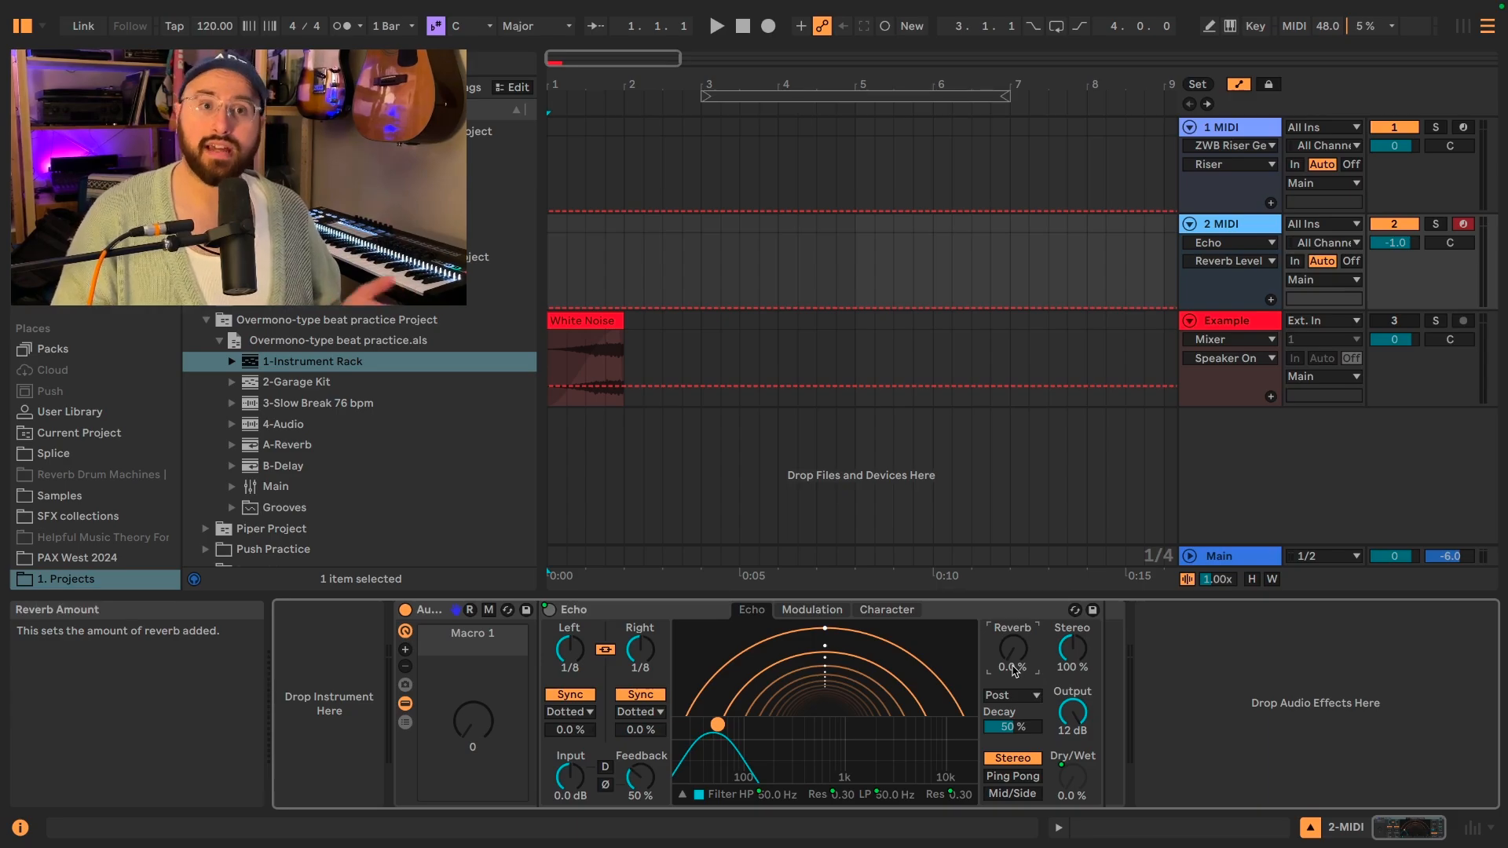
right_click(1013, 667)
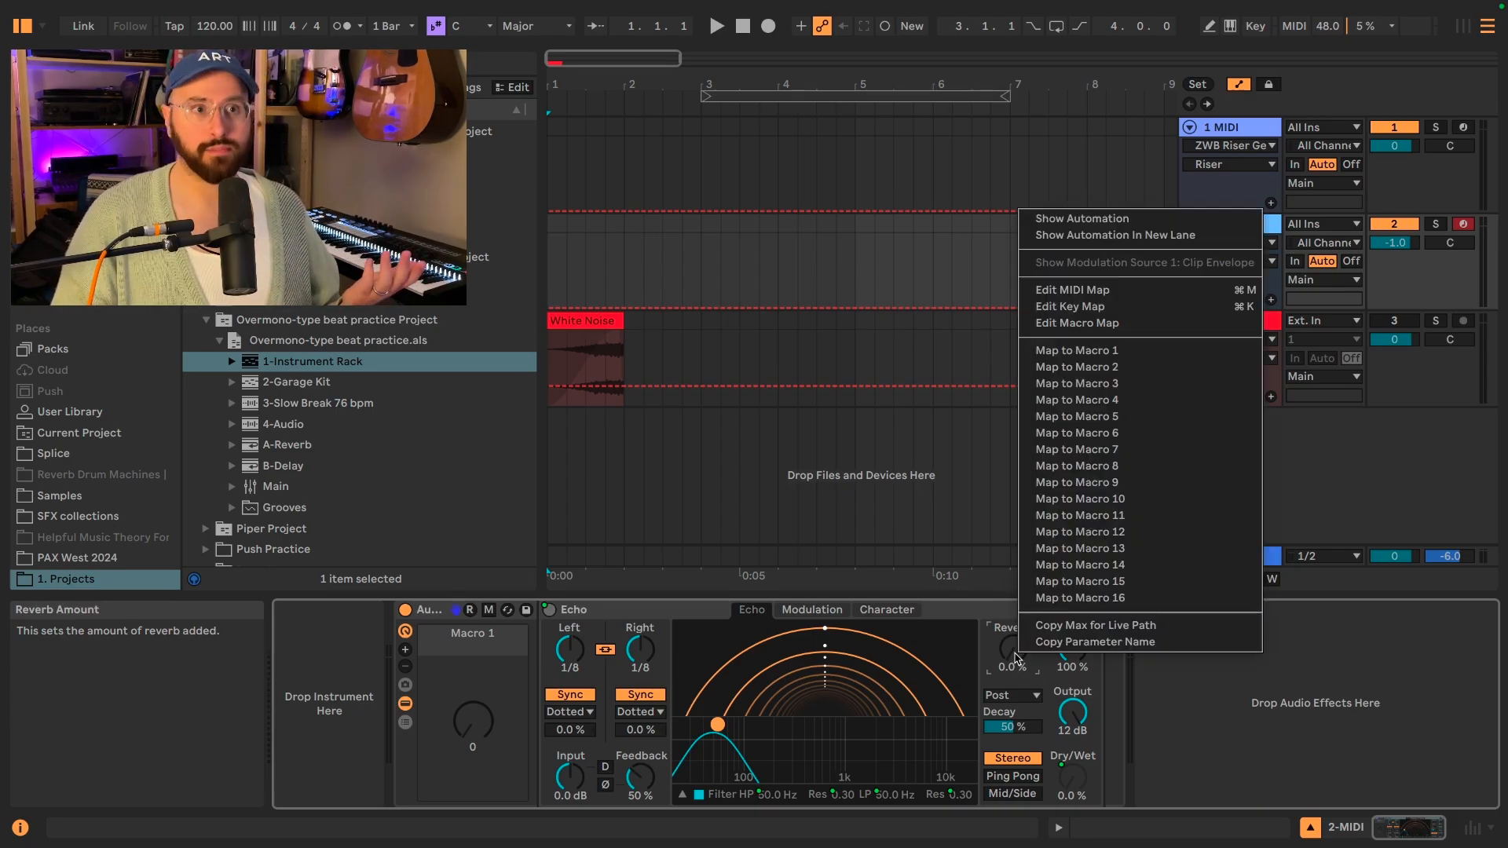
left_click(1078, 351)
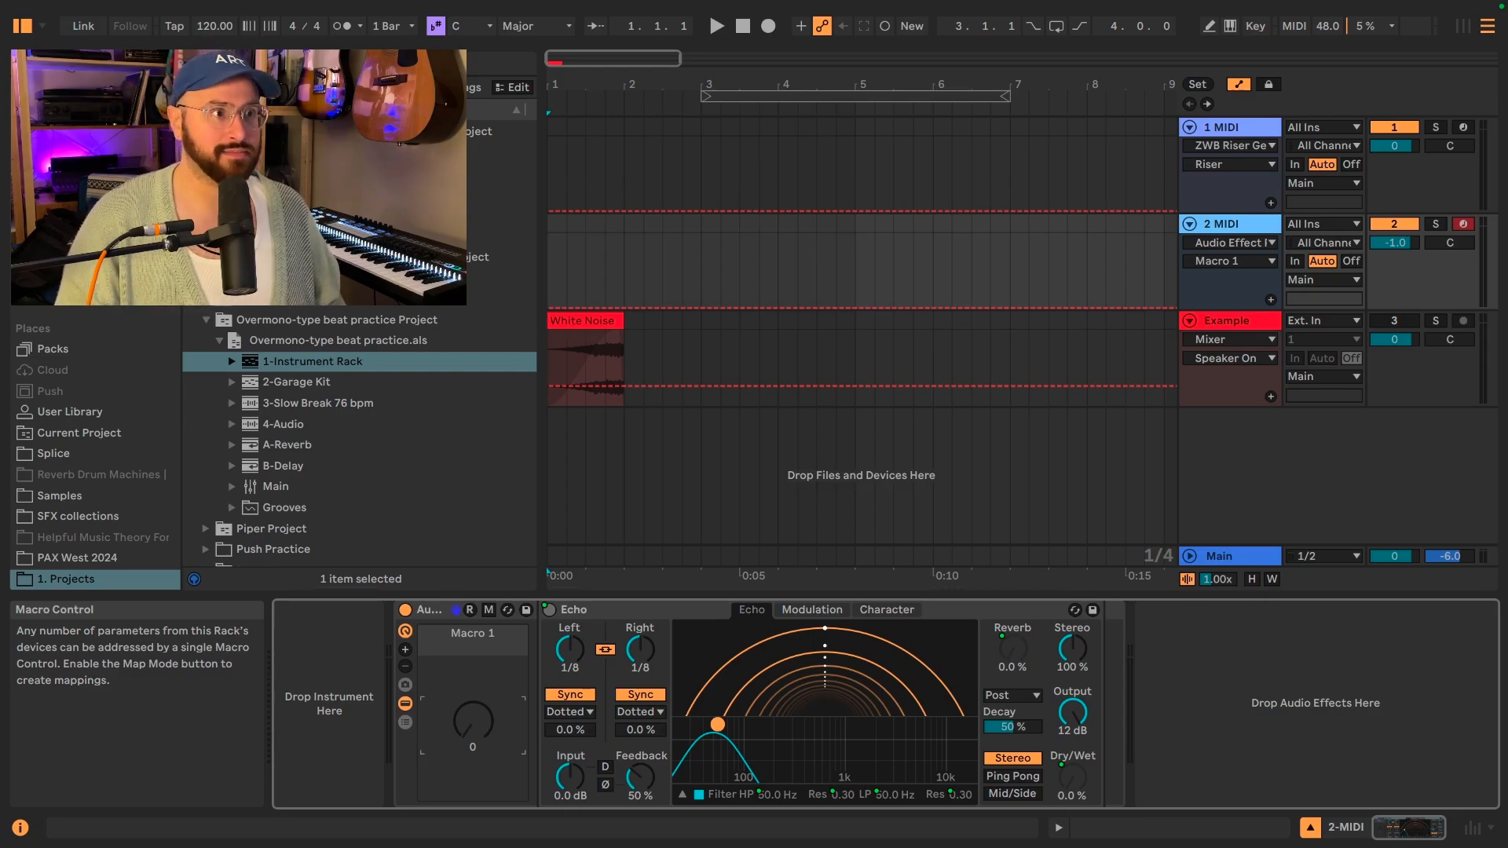
mouse_move(473, 720)
left_mouse_down()
mouse_move(473, 640)
mouse_move(473, 720)
left_mouse_up()
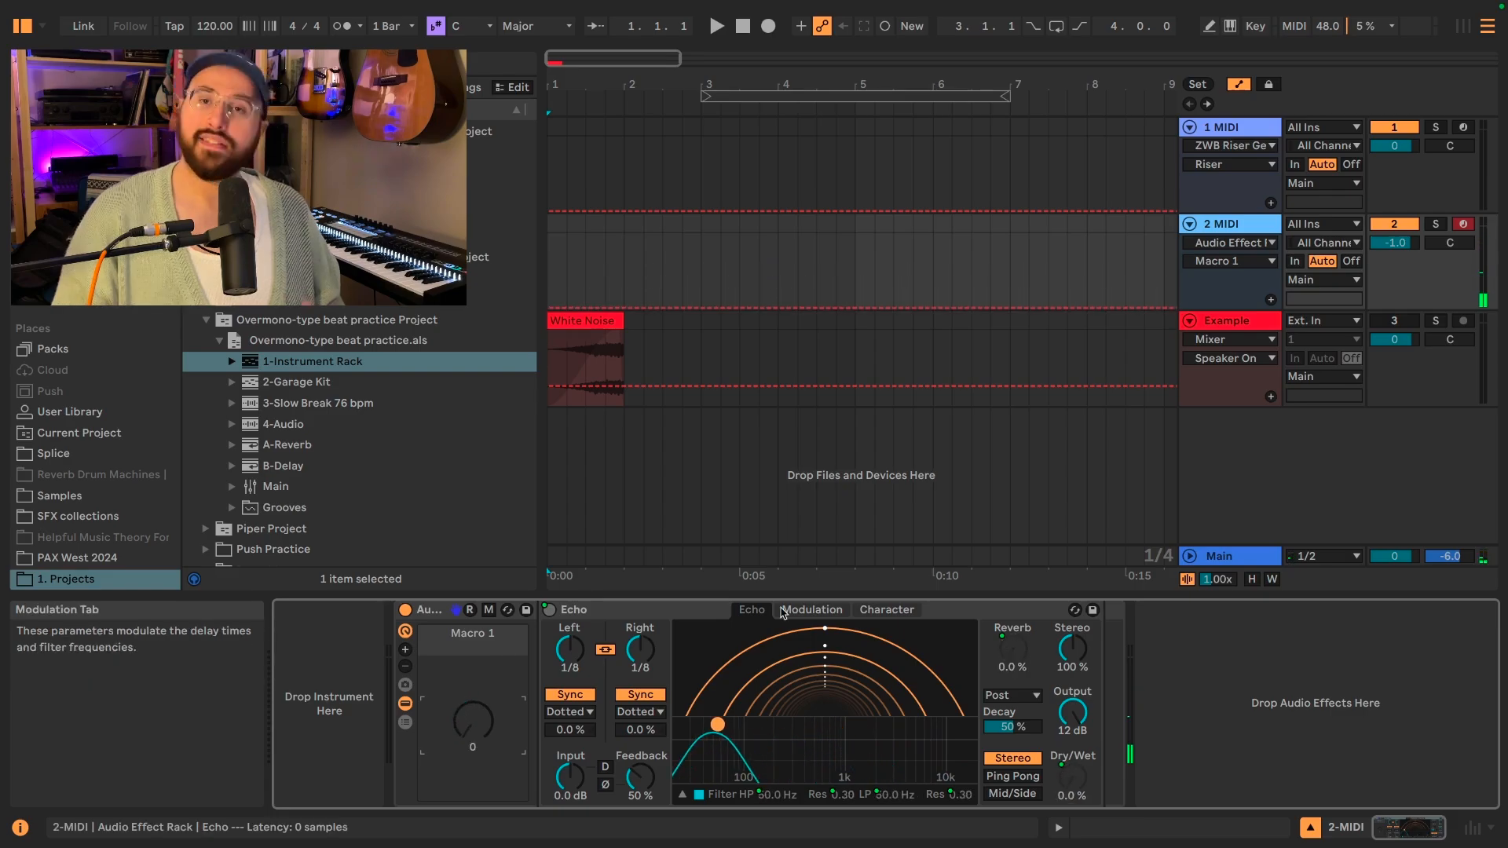
Map the Morph amount of Echo's noise to Macro 1 and audition the macro sweep.
left_click(876, 612)
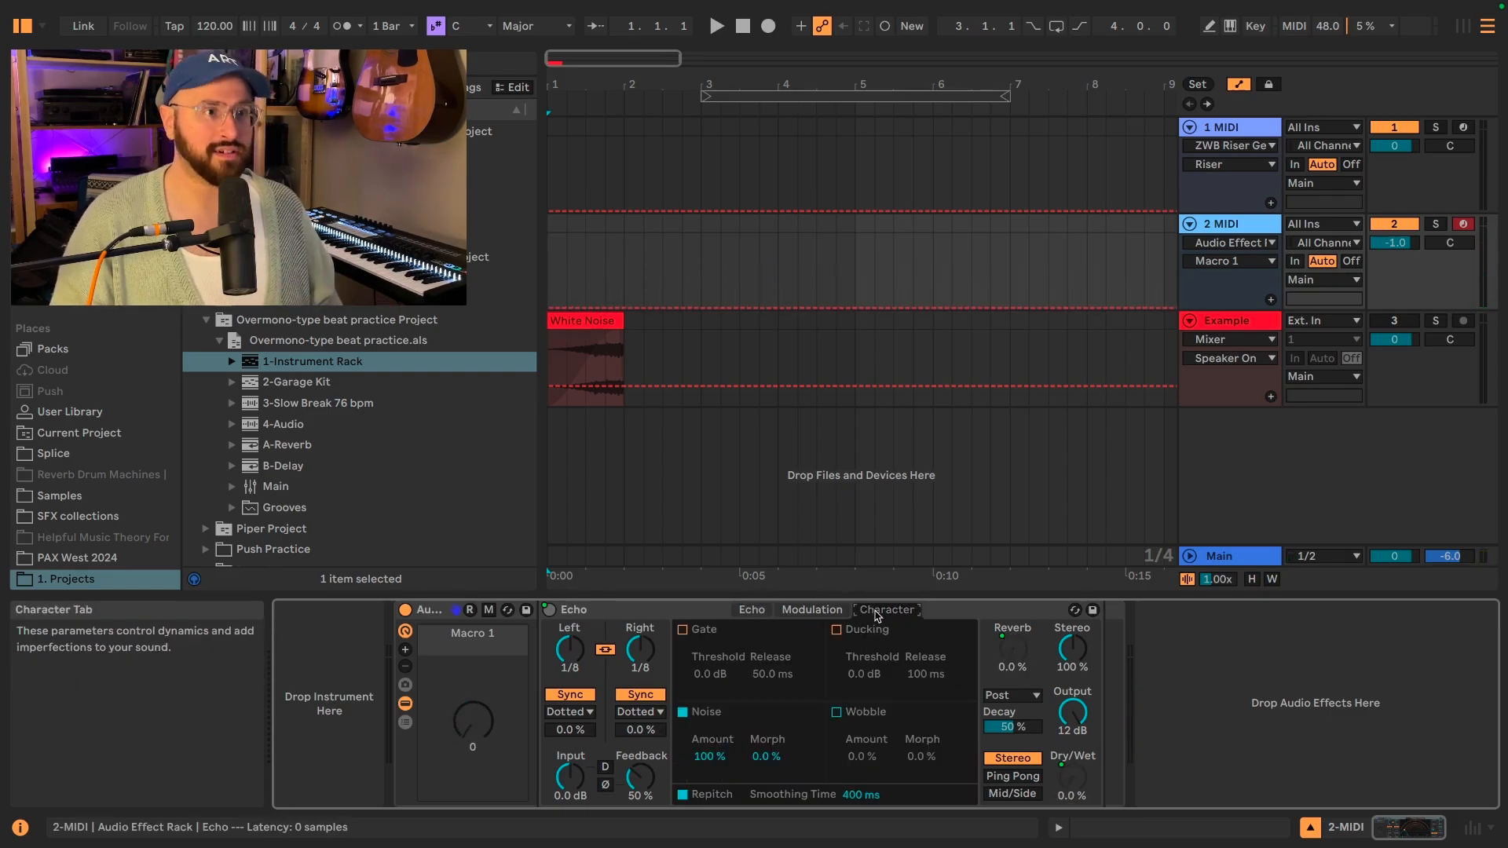
right_click(764, 757)
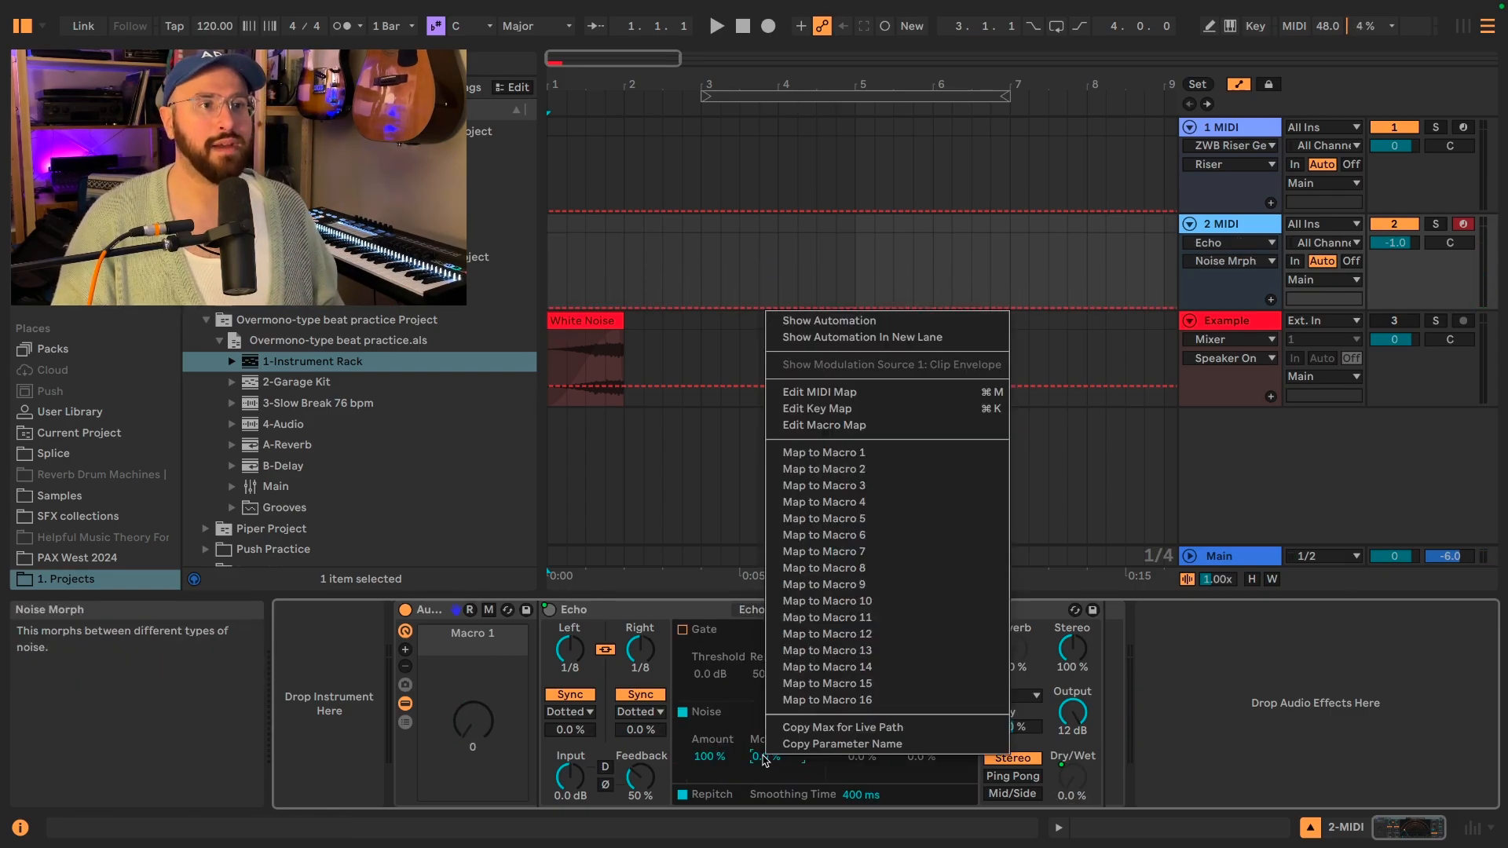
left_click(838, 456)
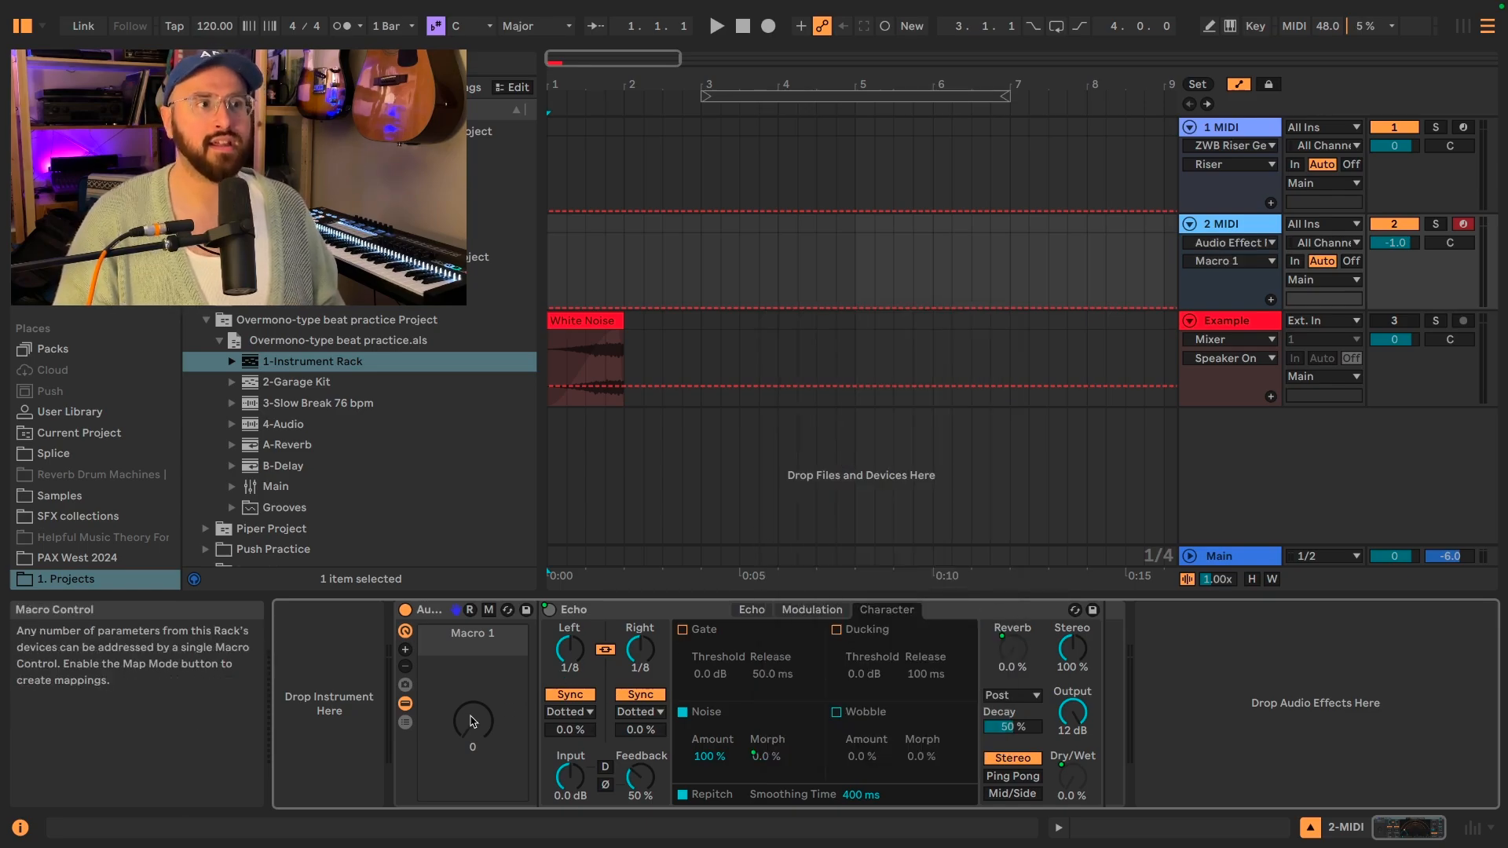
left_click_drag(472, 723, 472, 655)
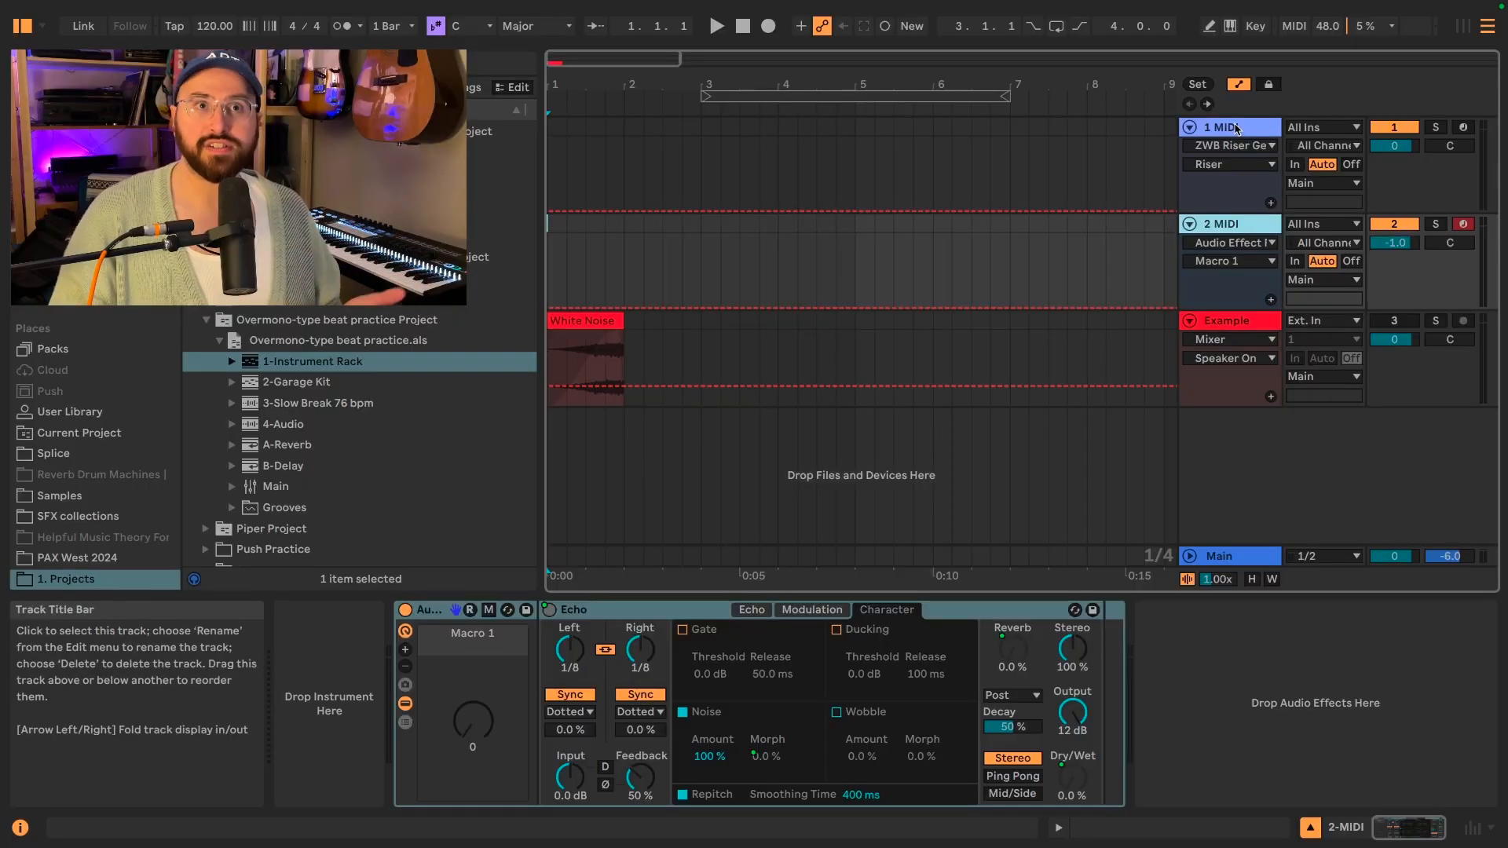
On the 1 MIDI track's ZWB Riser Generator, set Noise Tone to 43 % and Feedback to 61 % while auditioning the Riser macro.
left_click(981, 165)
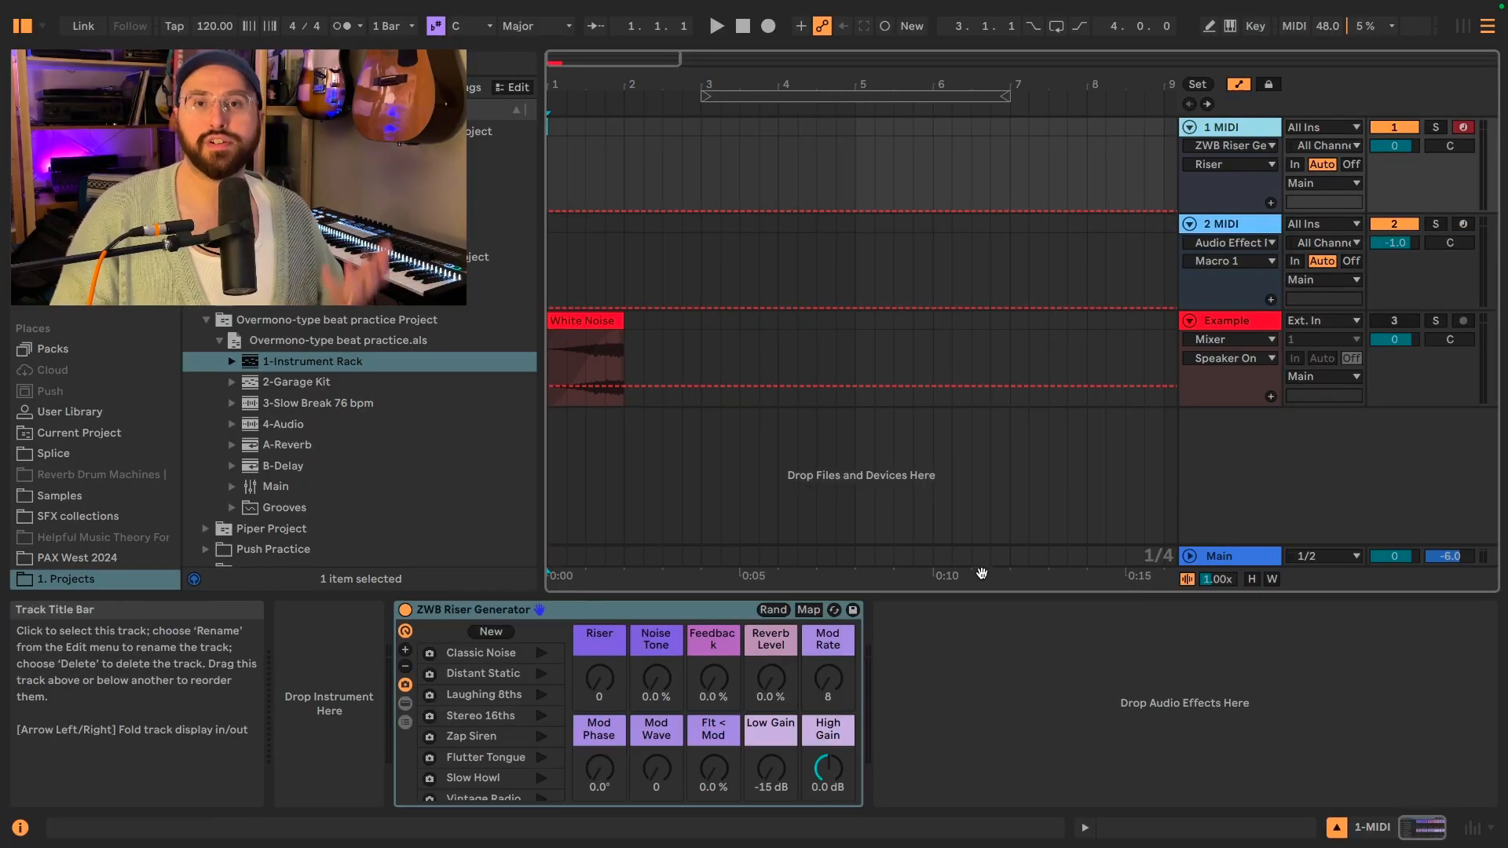
left_click(996, 657)
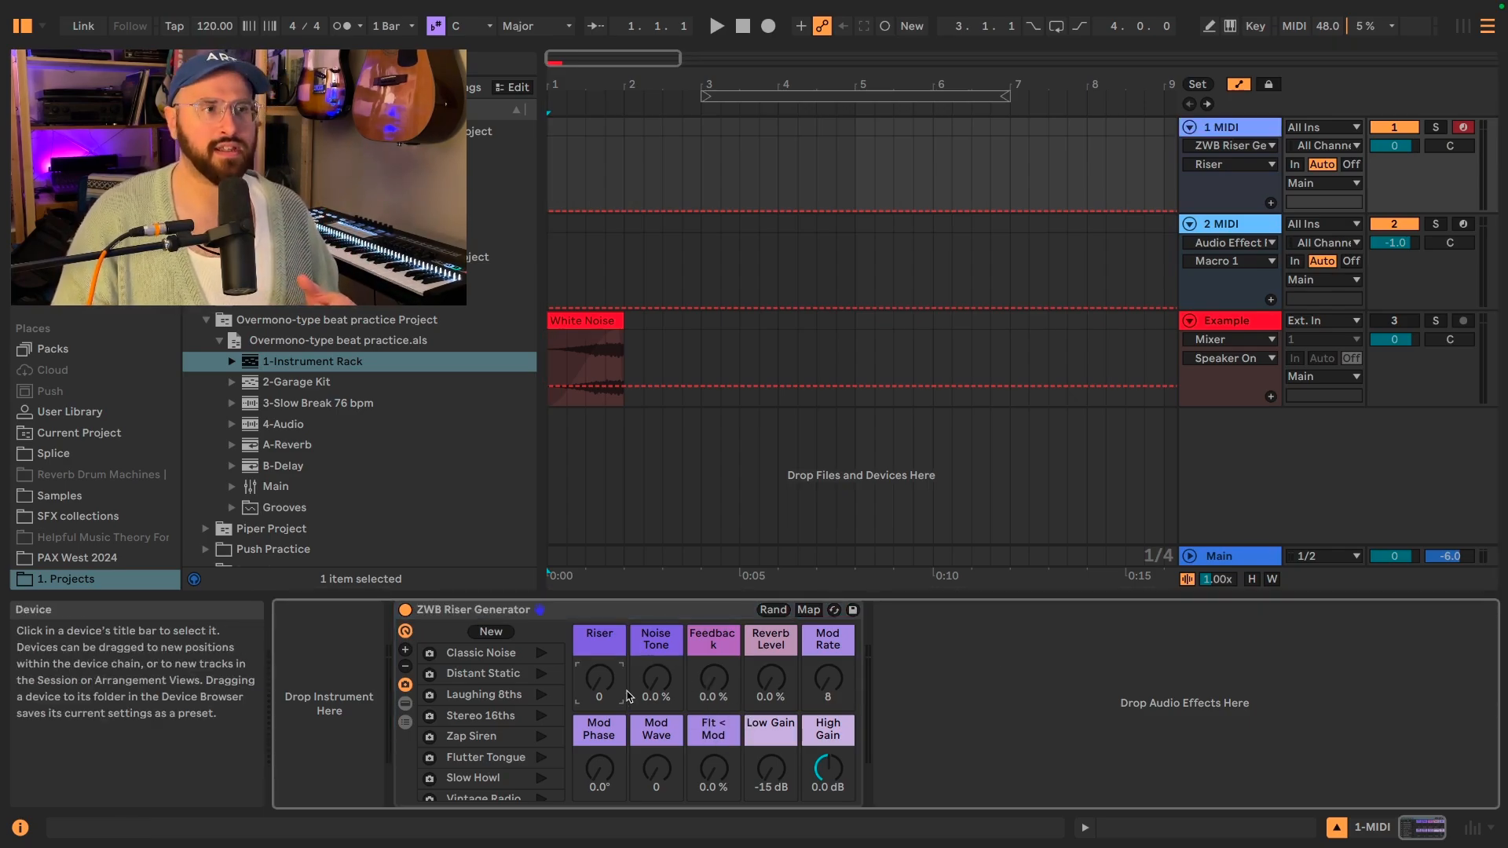
mouse_move(599, 679)
left_mouse_down()
mouse_move(599, 583)
mouse_move(599, 679)
mouse_move(659, 672)
mouse_move(658, 645)
mouse_move(599, 652)
mouse_move(599, 618)
mouse_move(600, 678)
left_mouse_up()
left_click_drag(714, 679, 714, 618)
left_click_drag(599, 679, 600, 651)
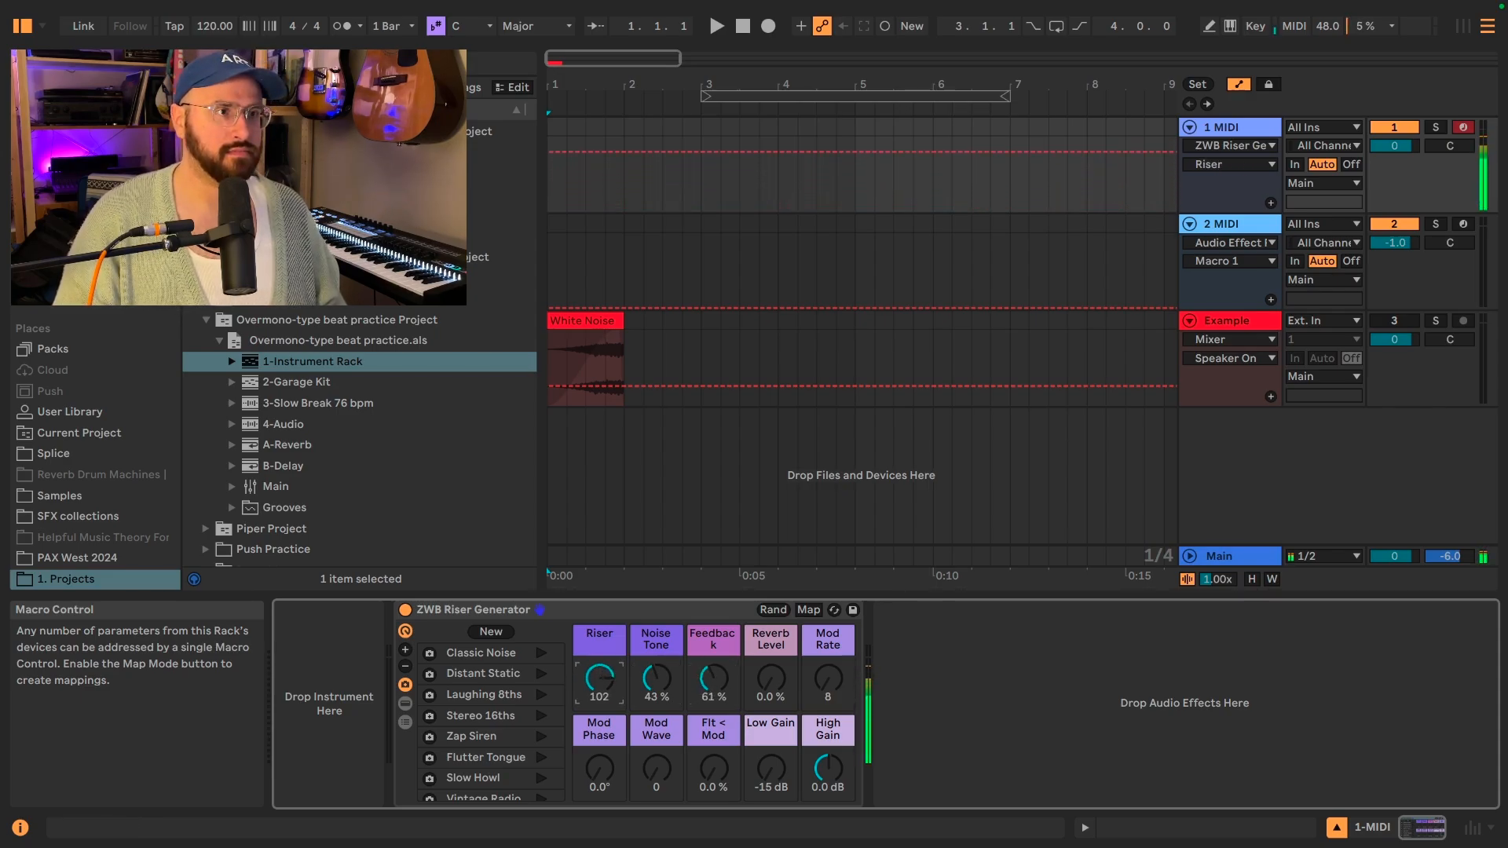
left_click(774, 685)
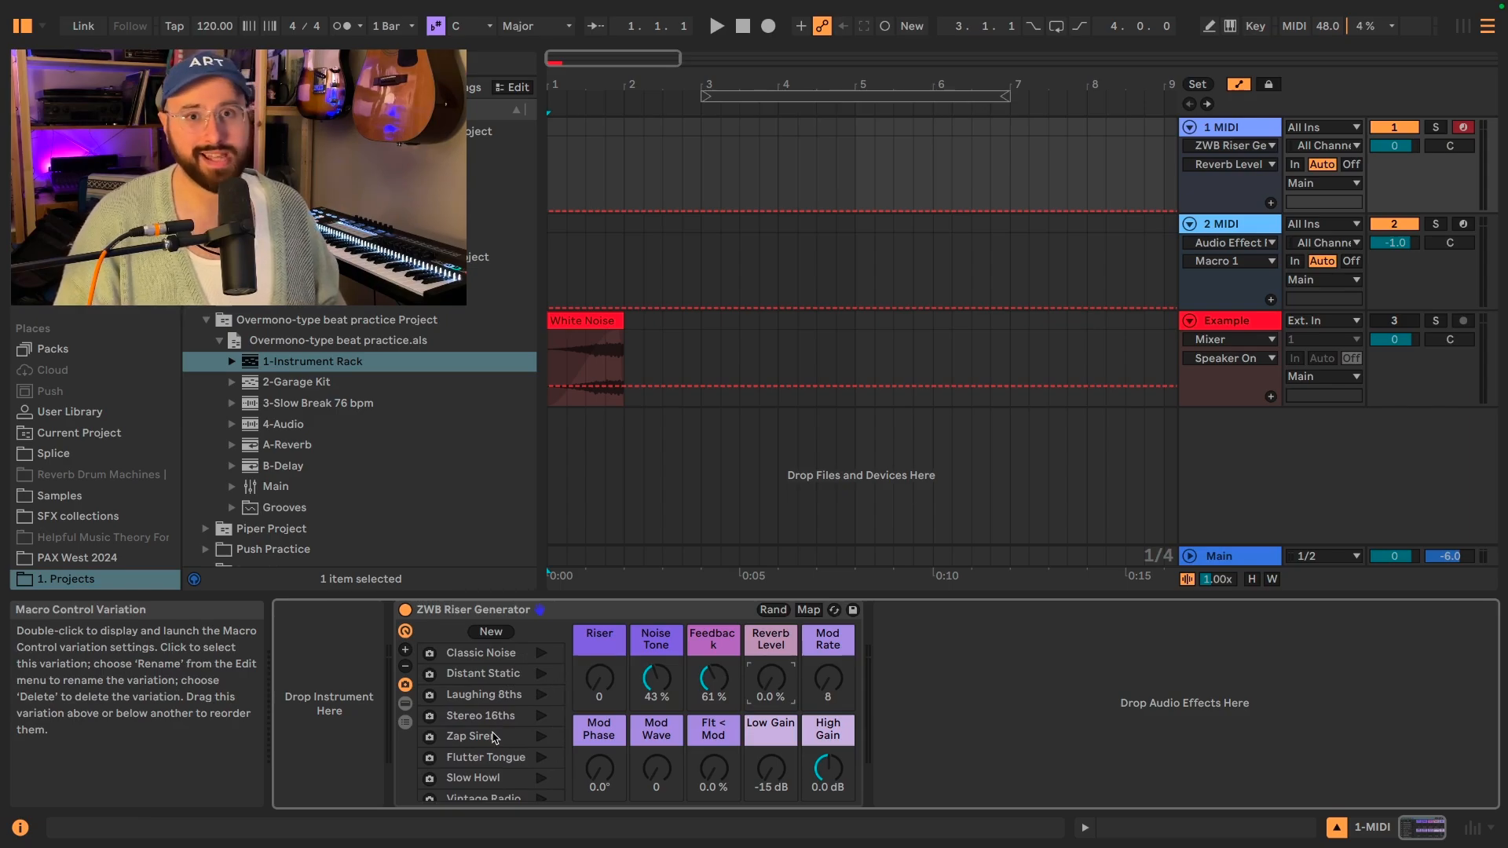
Launch the Zap Siren variation of the ZWB Riser Generator, audition the Riser macro and return it to 0.
double_click(495, 738)
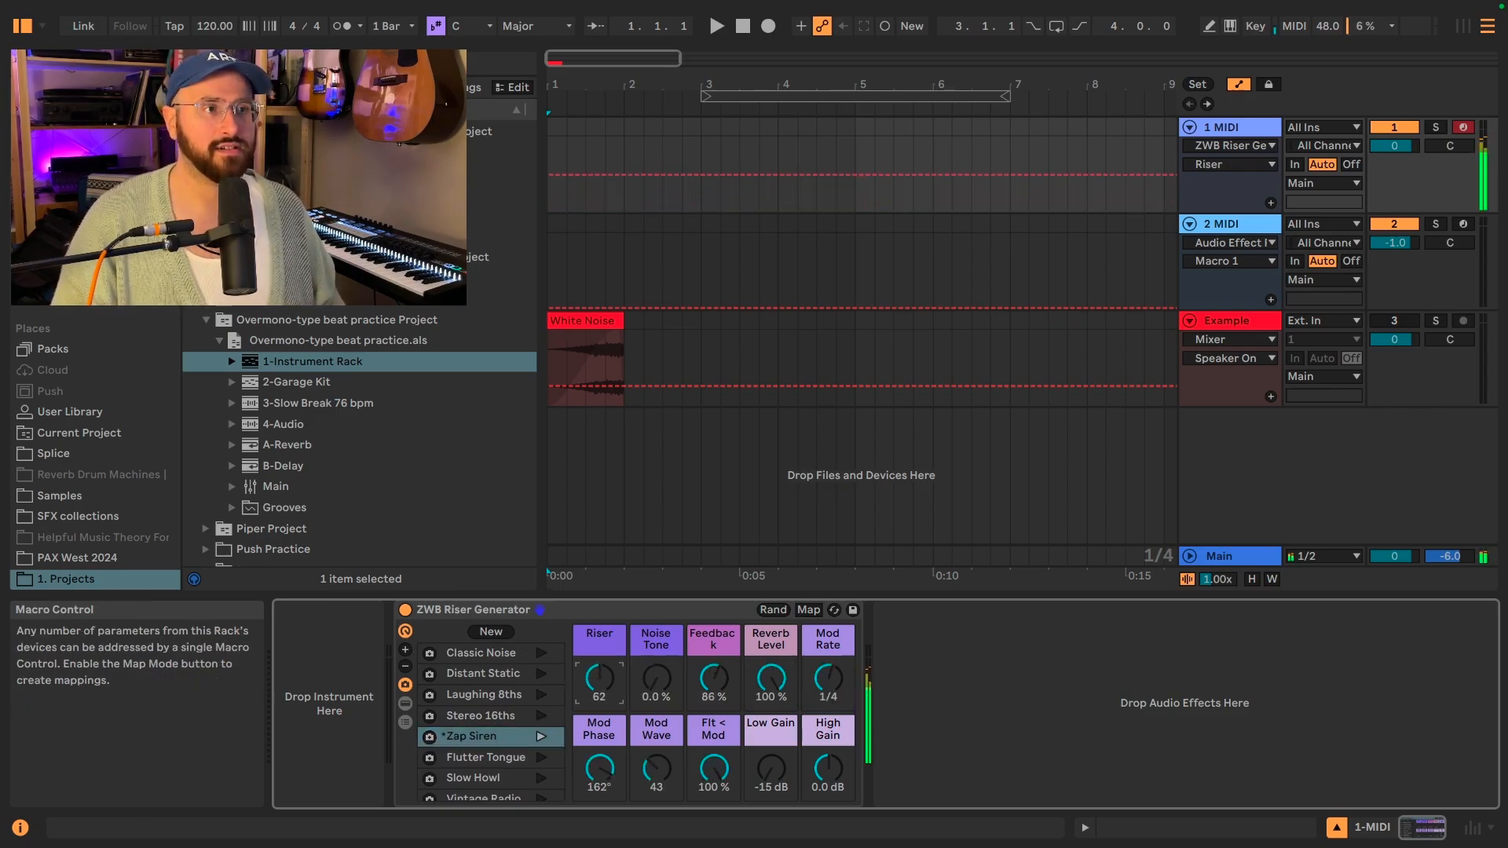
left_click_drag(599, 678, 576, 733)
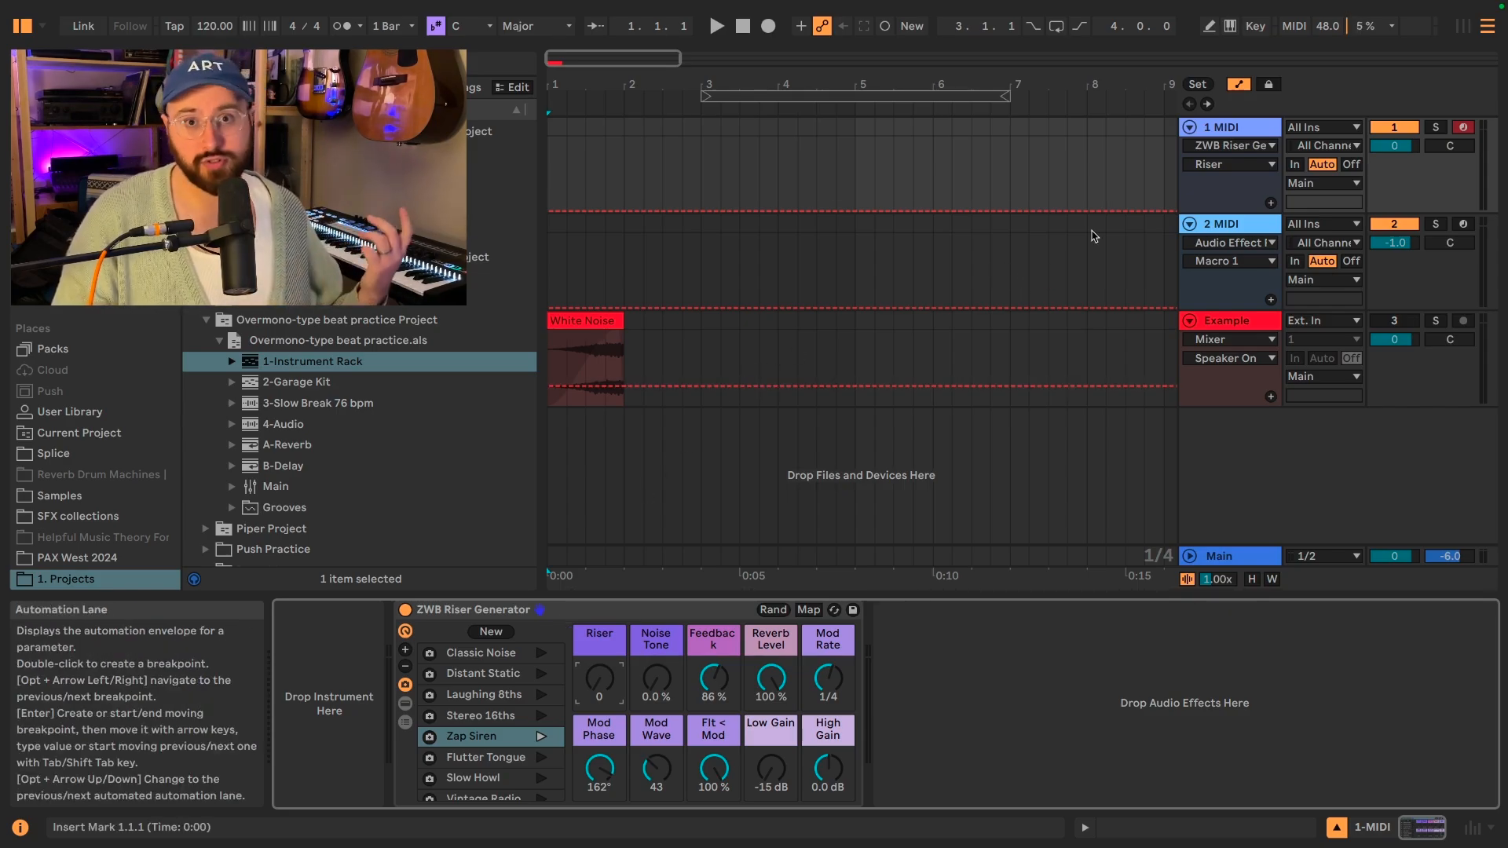
Insert a return track in the set and select the 1 MIDI track again.
left_click(1263, 128)
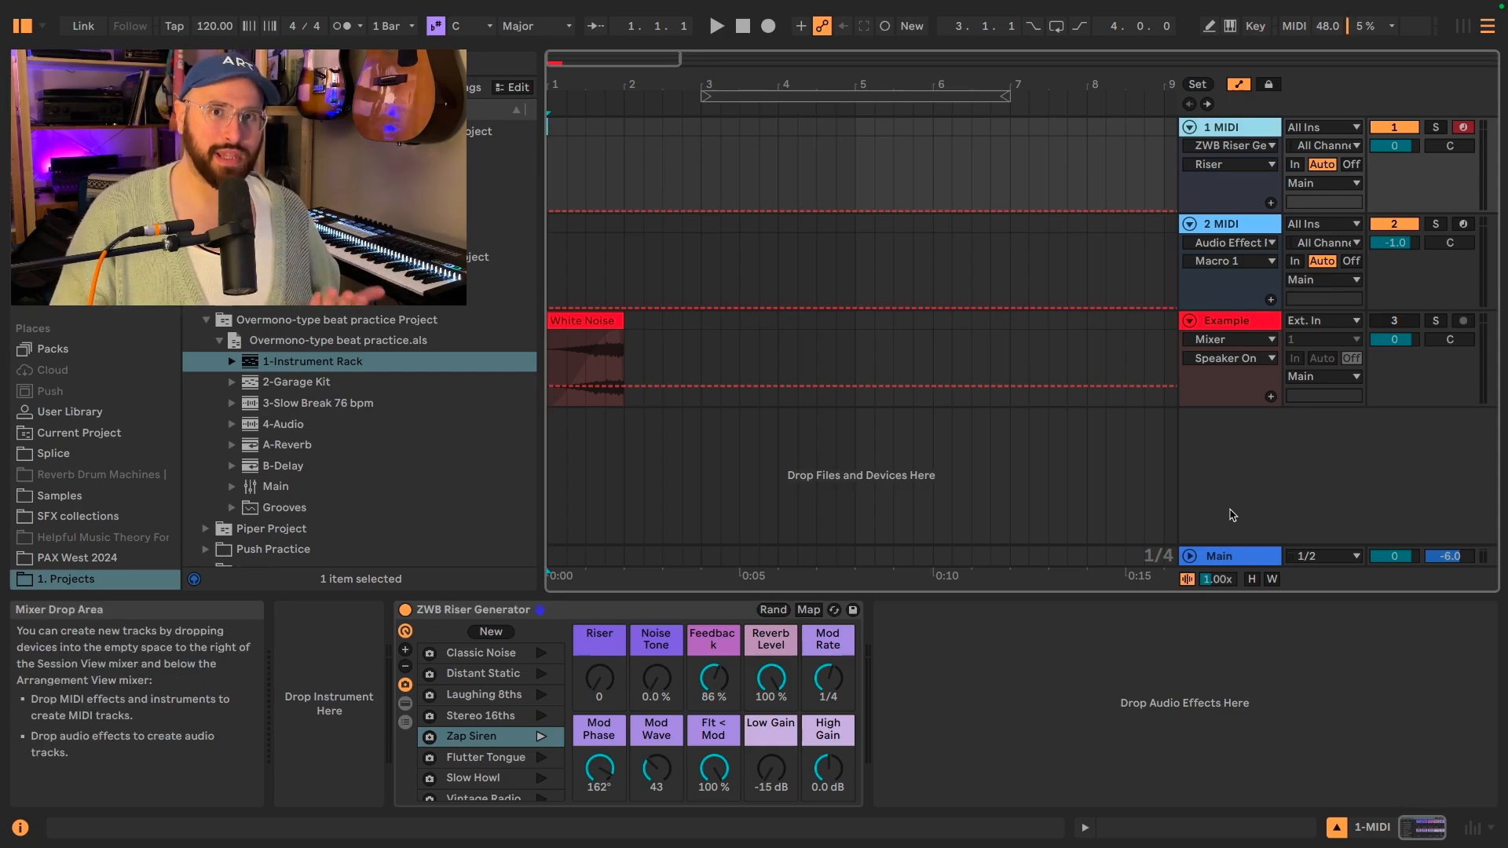
right_click(1231, 516)
left_click(1283, 554)
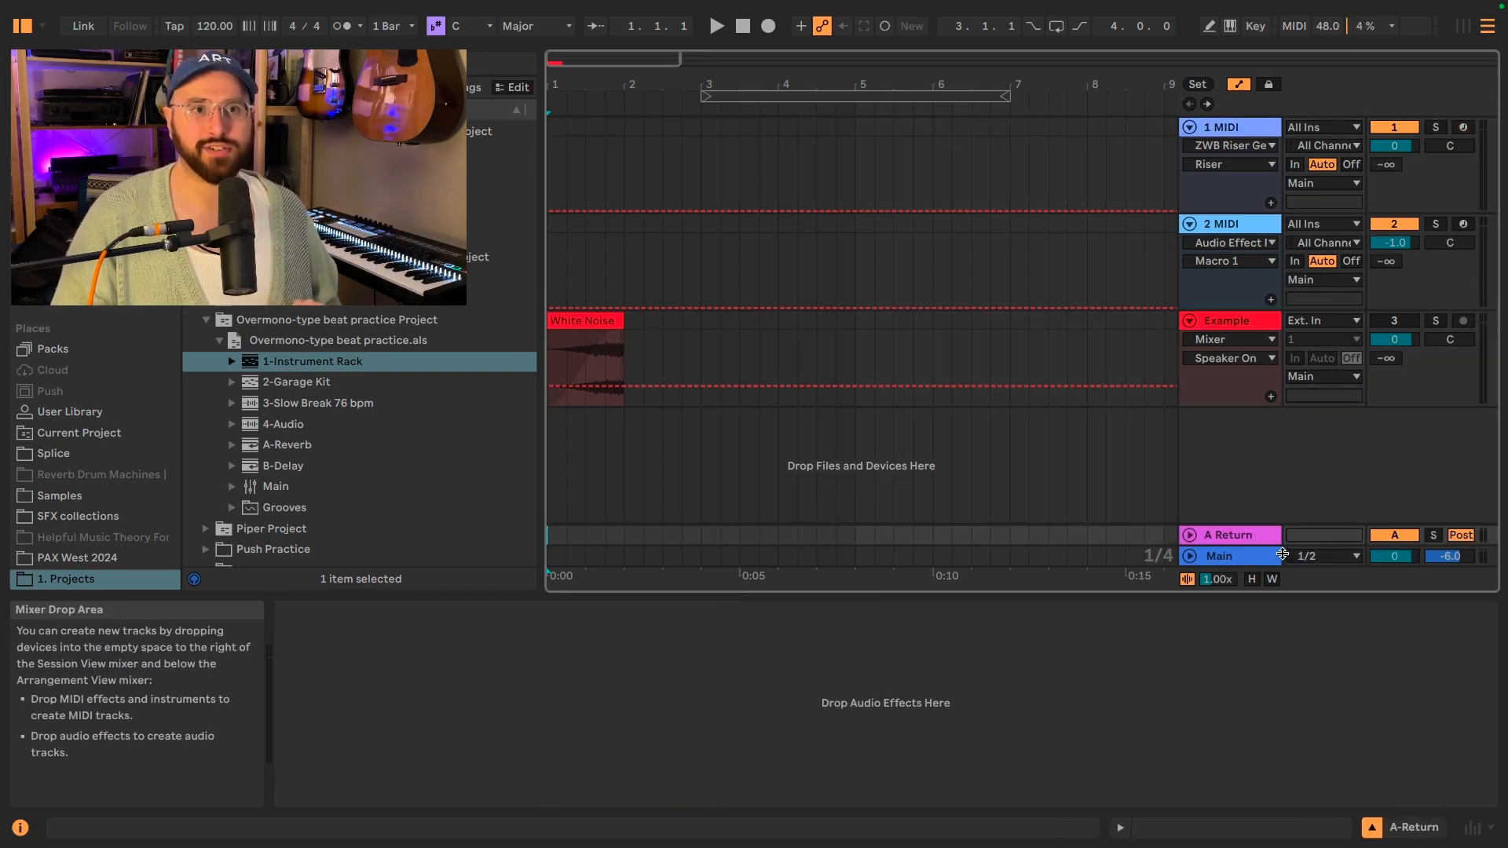
left_click(1220, 130)
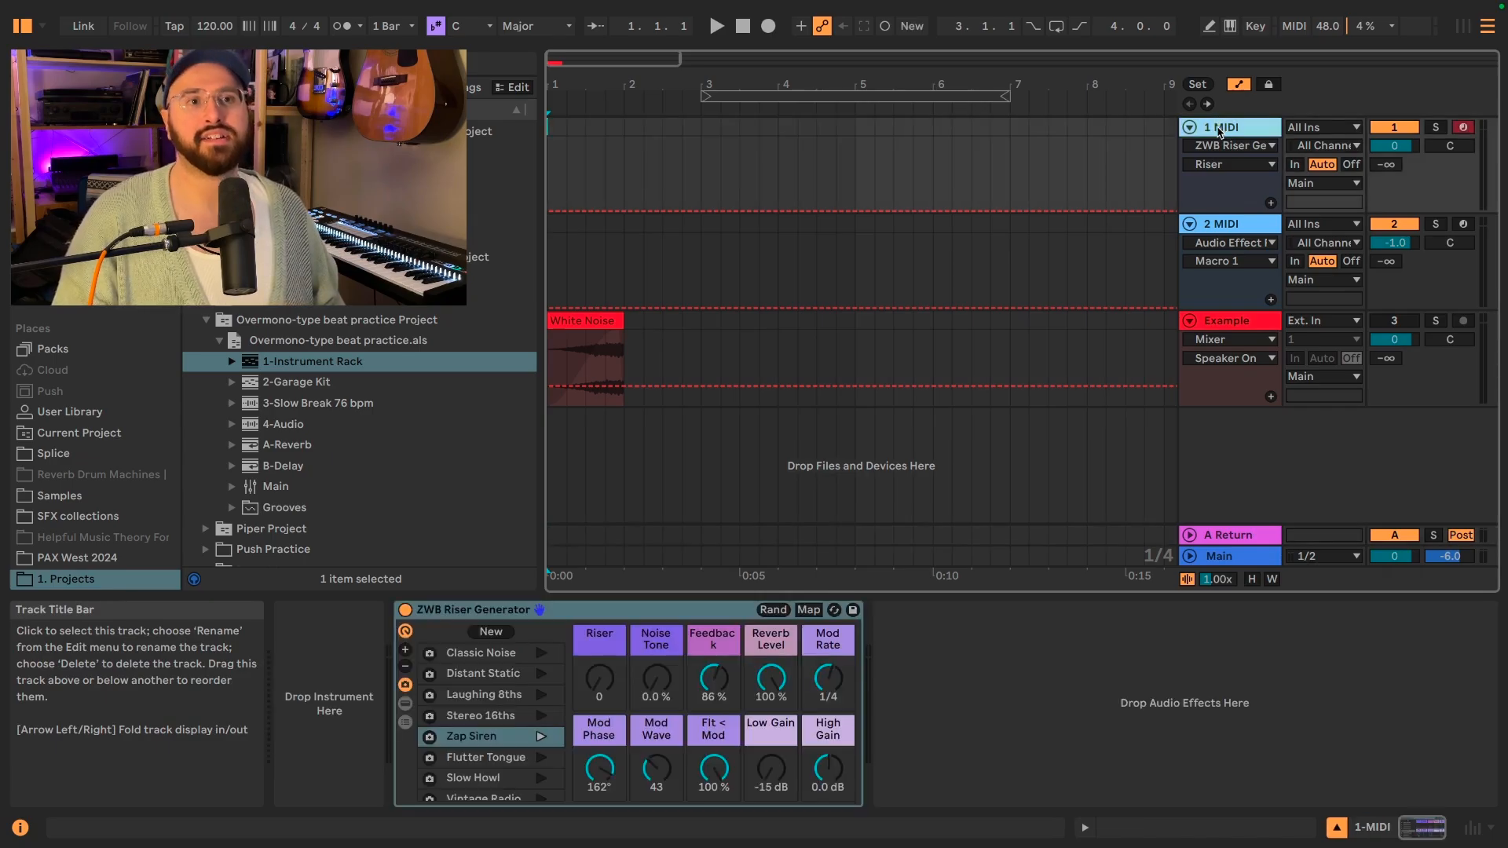
Move the ZWB Riser Generator from the 1 MIDI track onto return track A and unfold that return track.
left_click_drag(651, 610, 1217, 538)
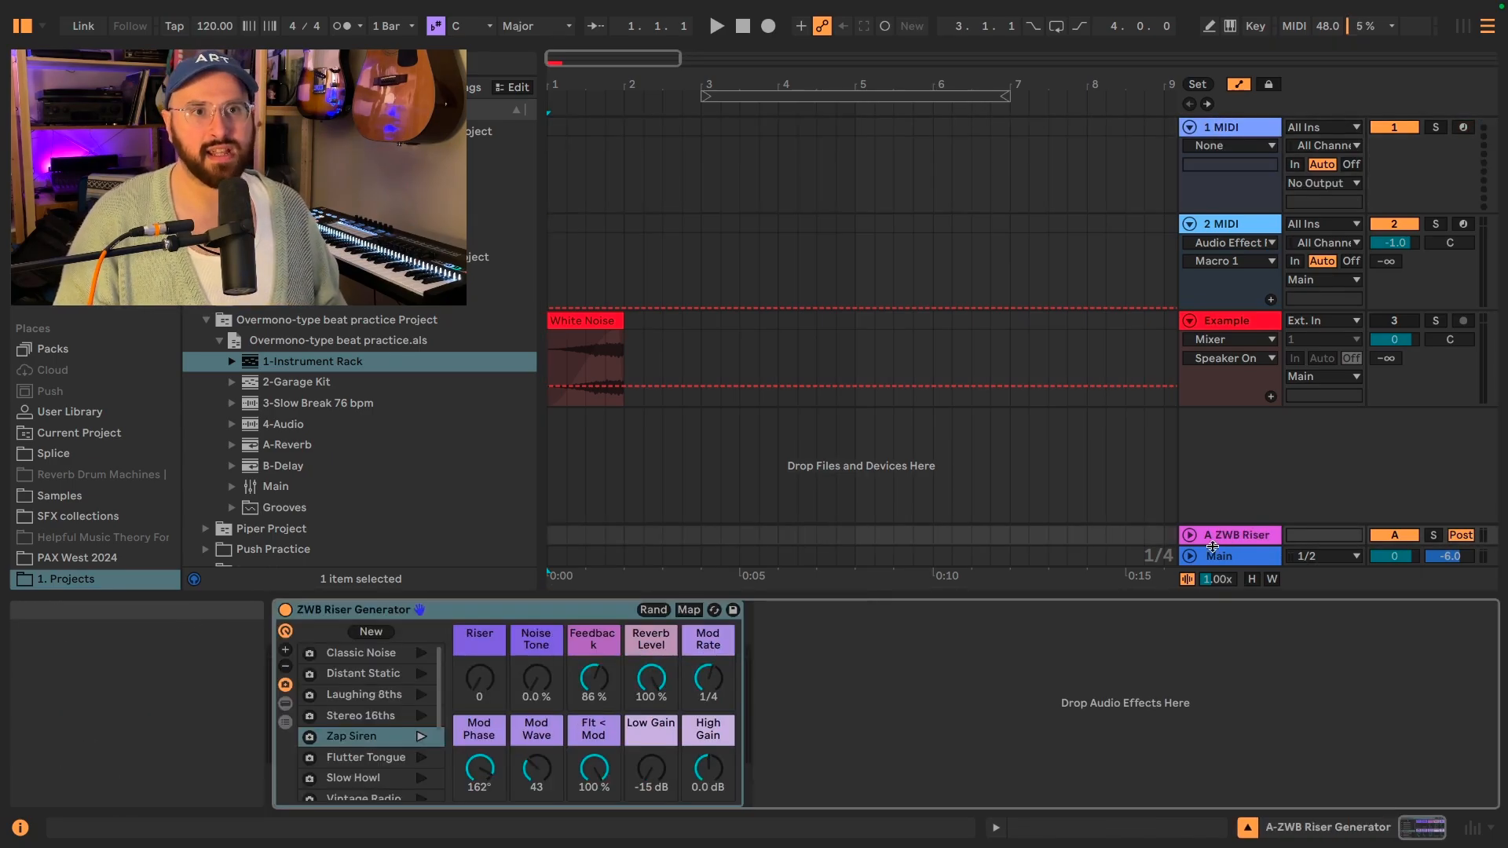
left_click(1189, 535)
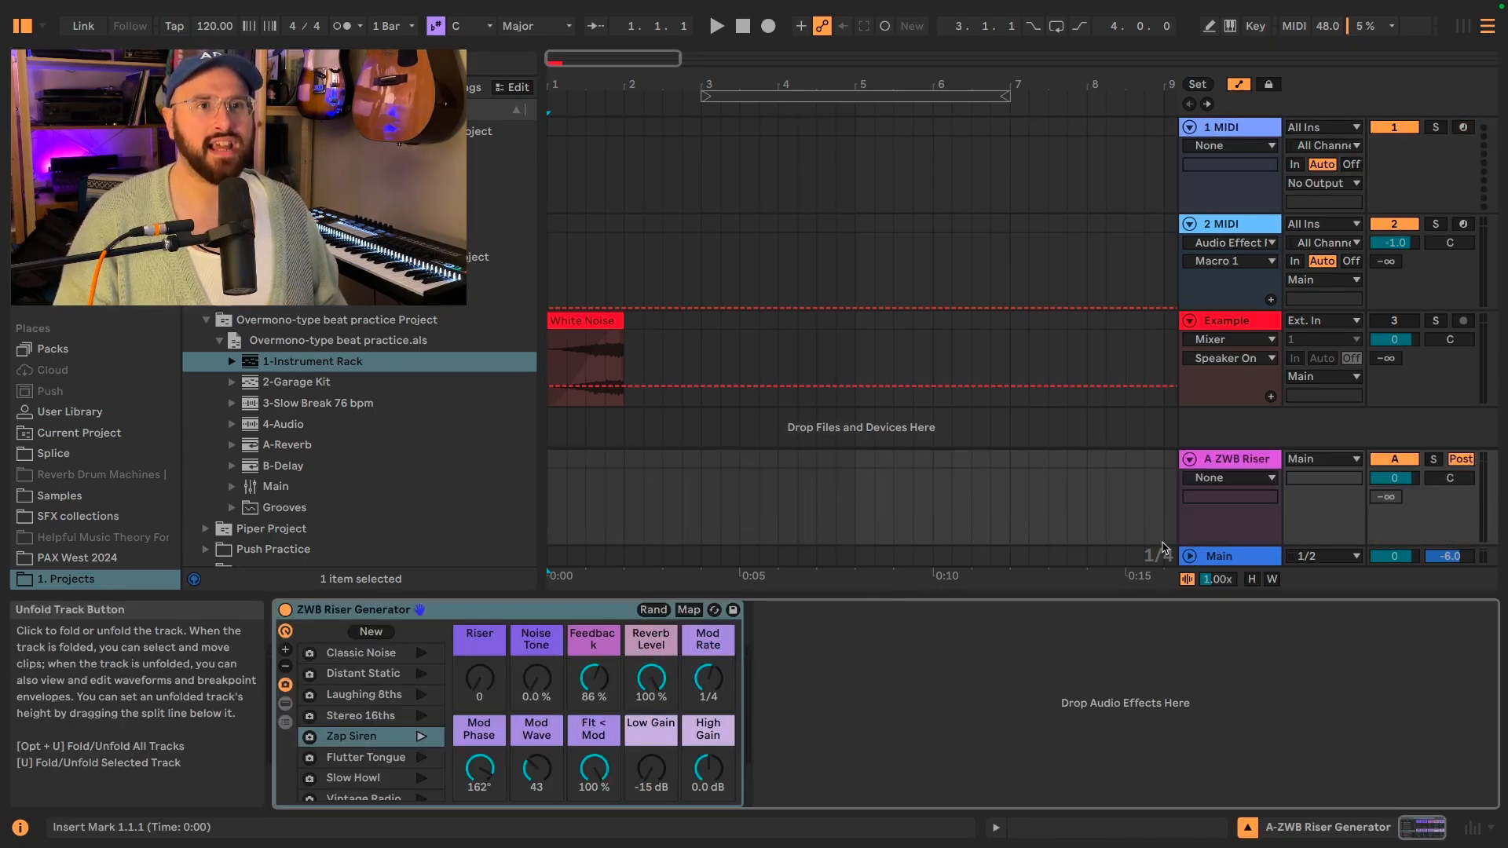
Automate the Riser macro on the return track, rising from 0 at bar 2 to a peak at bar 3 and back to 0 at bar 4, and play it.
key("a")
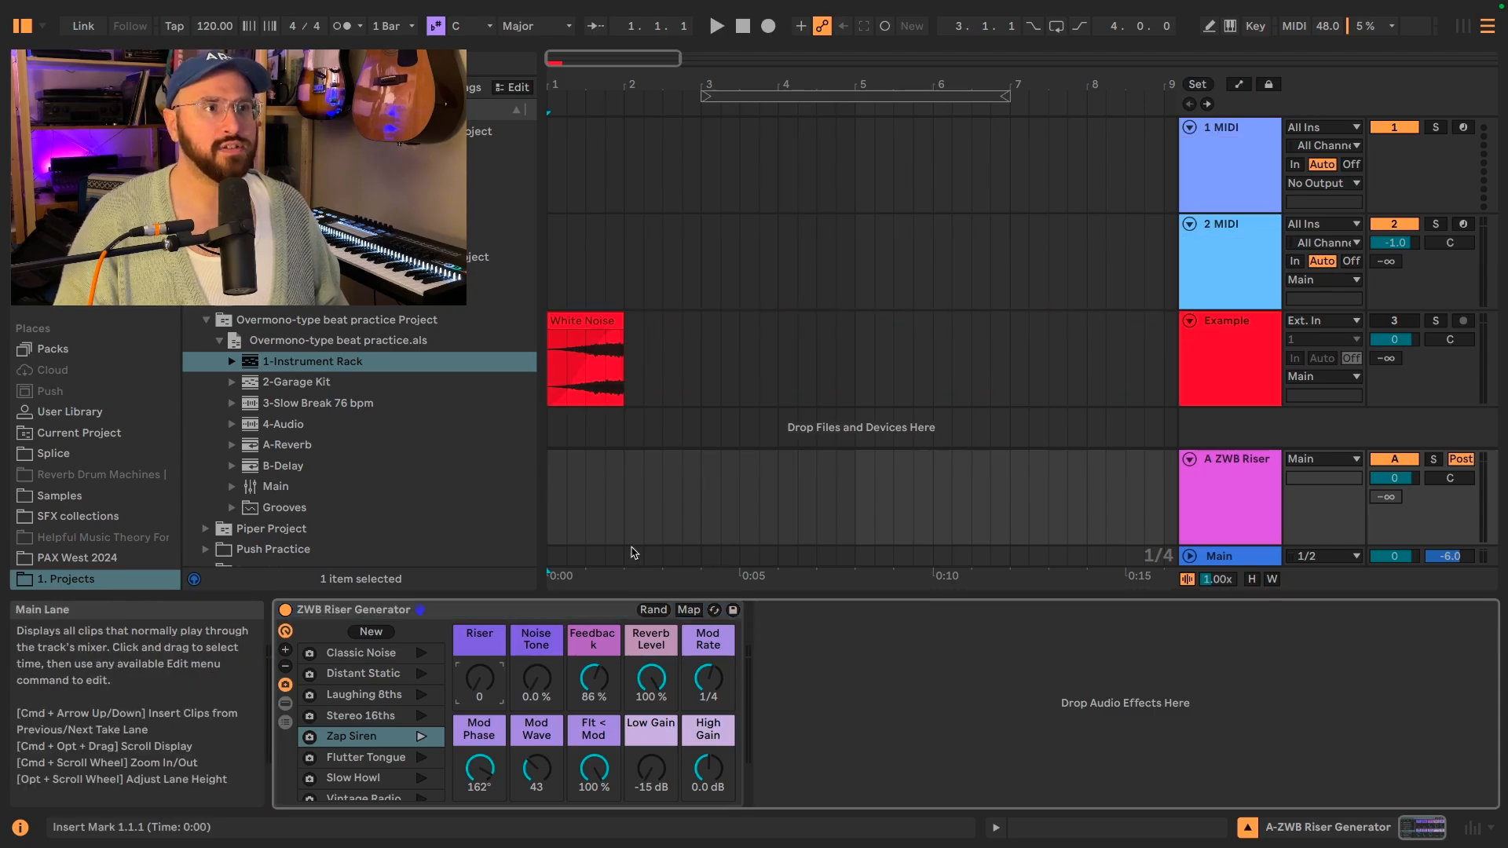
key("a")
left_click(623, 542)
left_click_drag(702, 543, 777, 542)
key("space")
Give the Riser envelope its own lane and automate Feedback from 86 % at bar 2, dipping at bar 3 and returning to 86 % at bar 4.
left_click(1271, 535)
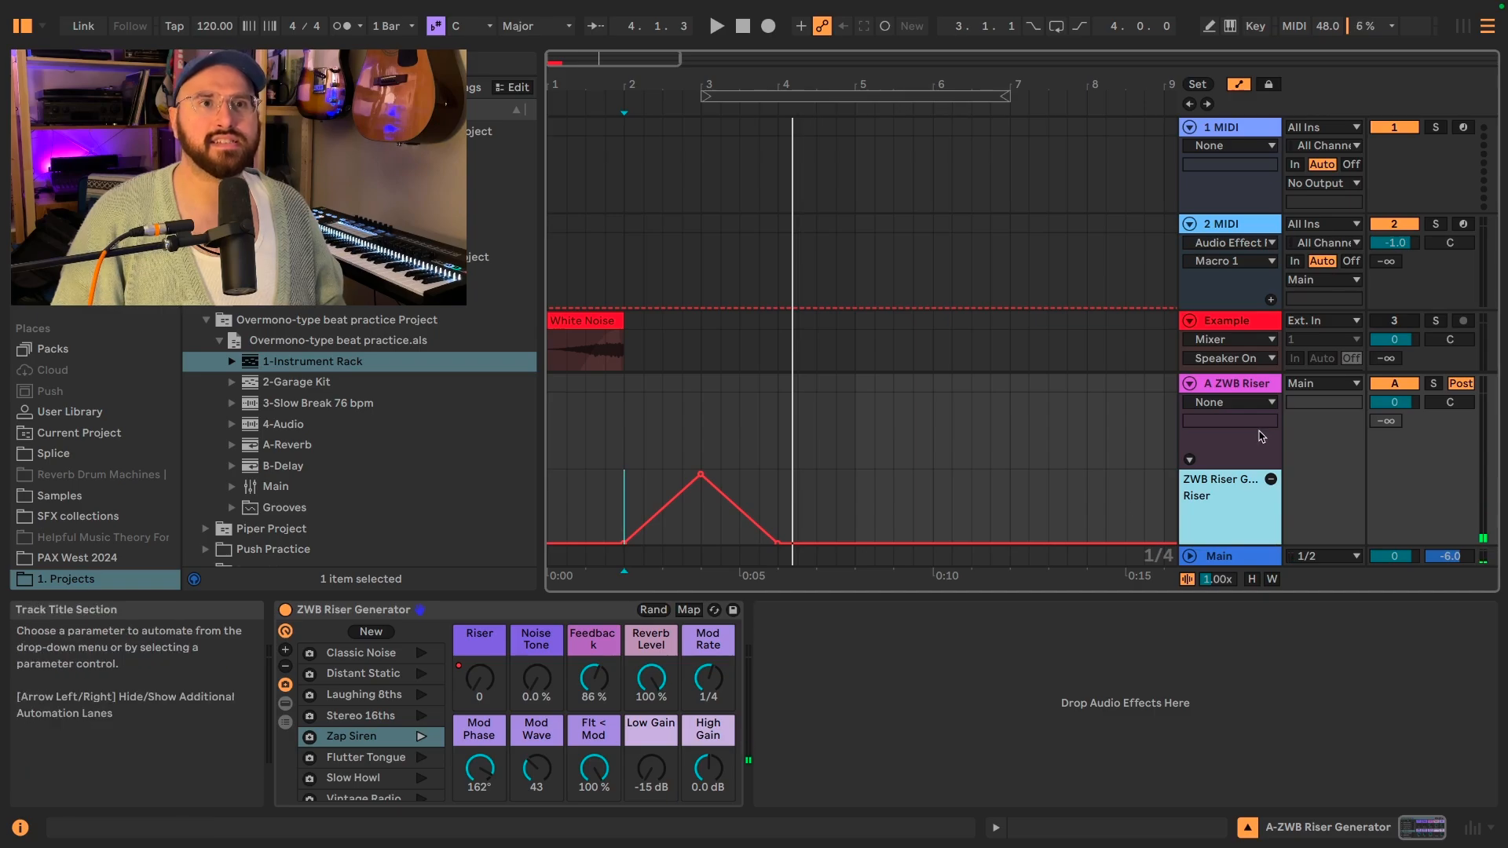
left_click(1256, 438)
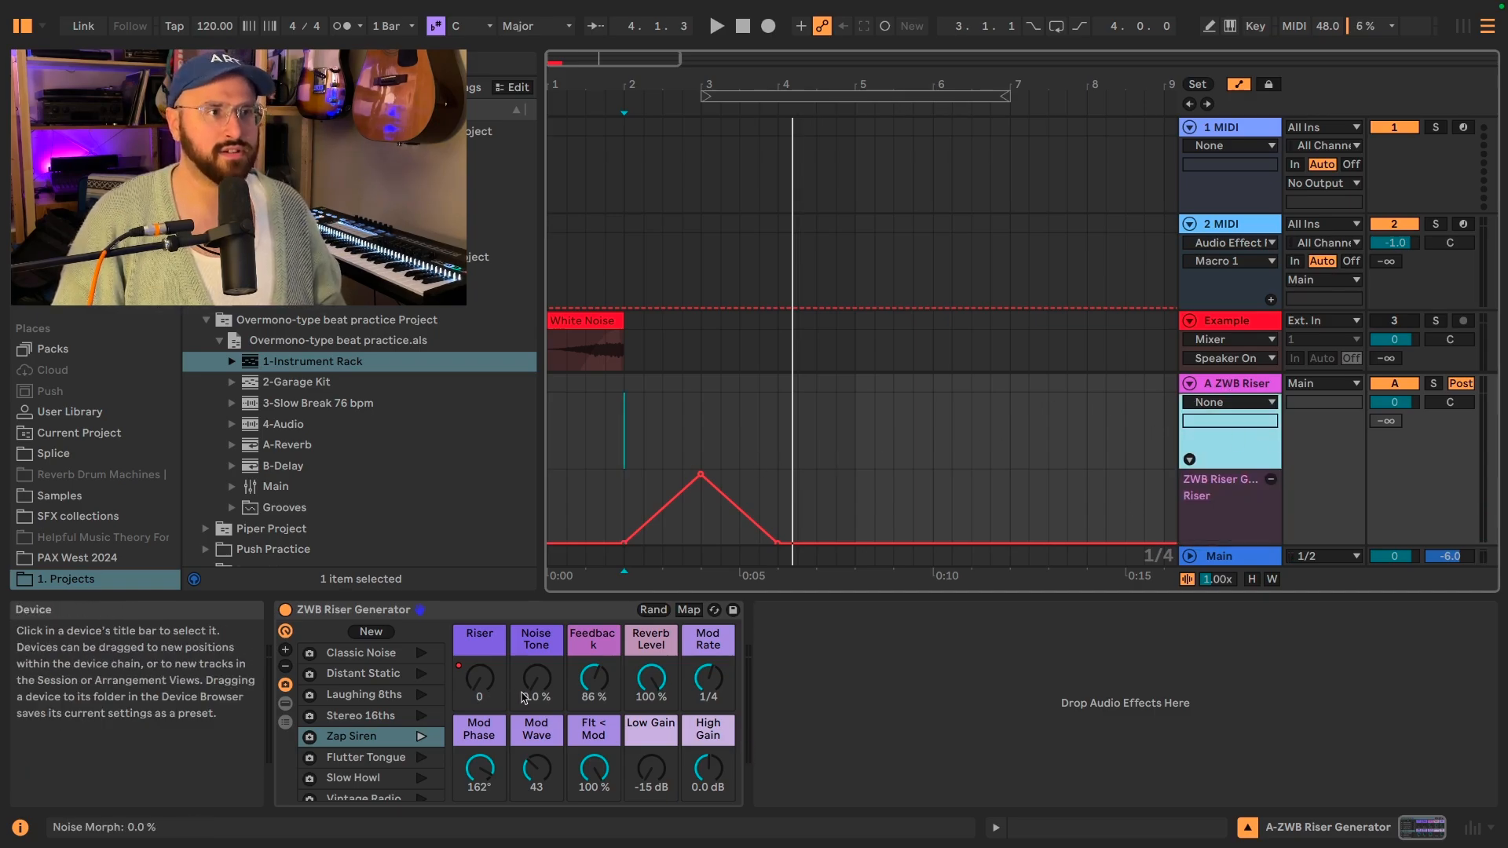
left_click(594, 677)
left_click(624, 424)
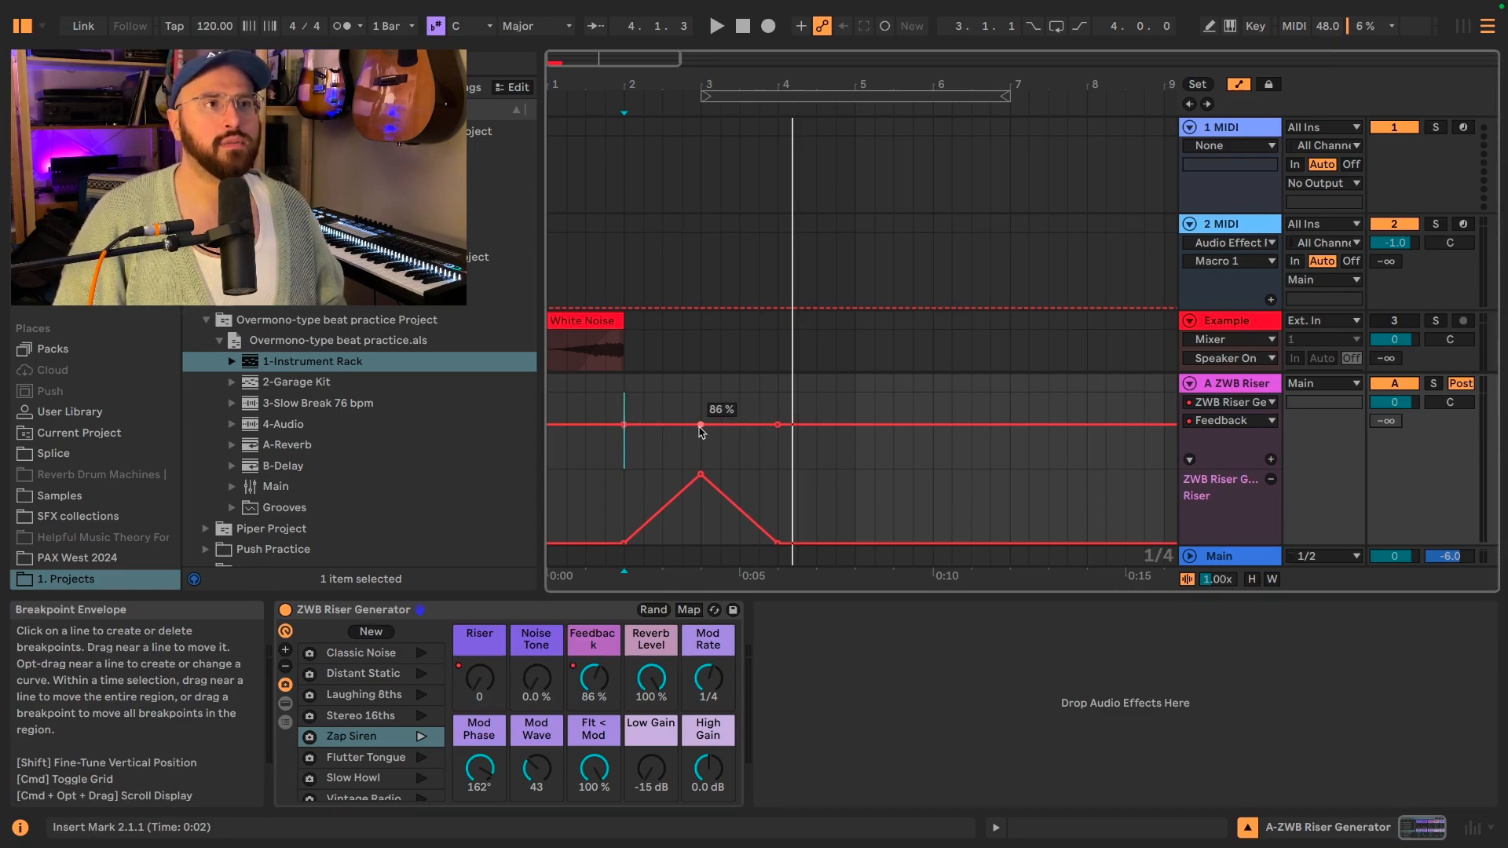
left_click_drag(700, 426, 700, 467)
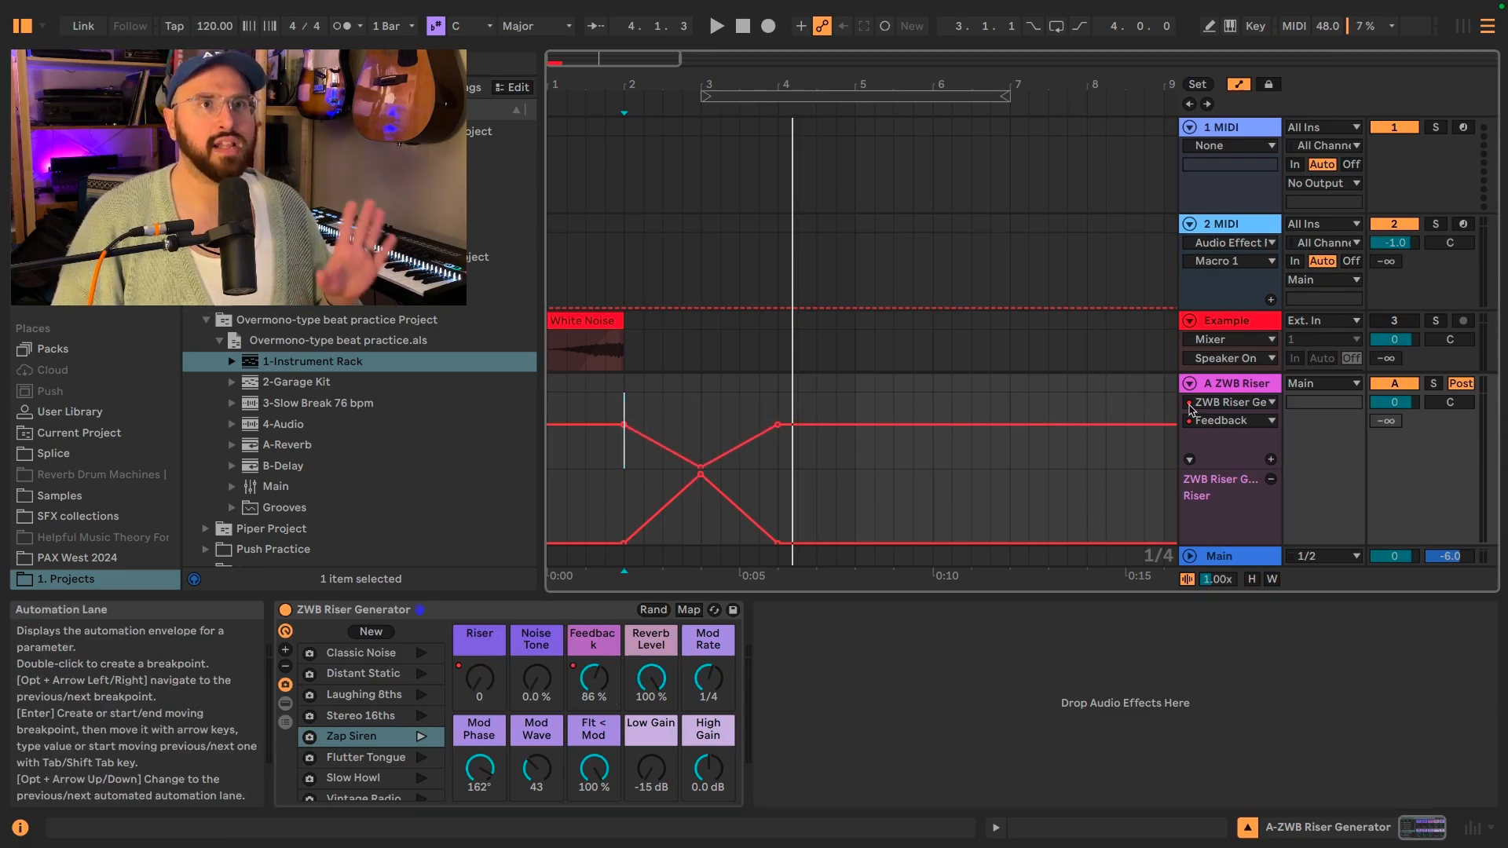
Give Feedback its own lane, automate Noise Tone with a small peak midway through bar 2 and a higher one midway through bar 3, and audition it.
left_click(1271, 461)
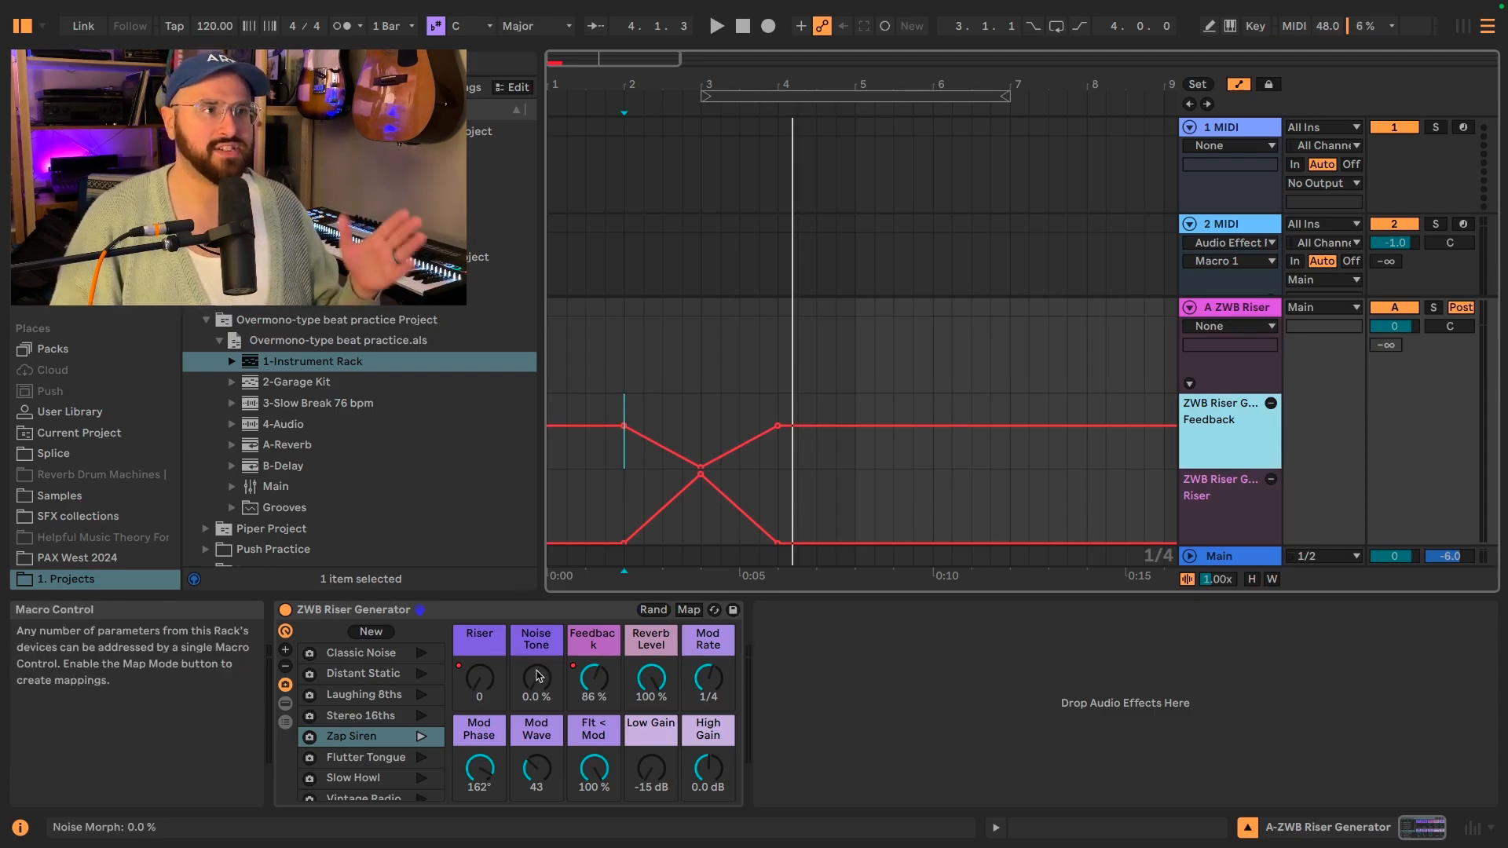
left_click(537, 677)
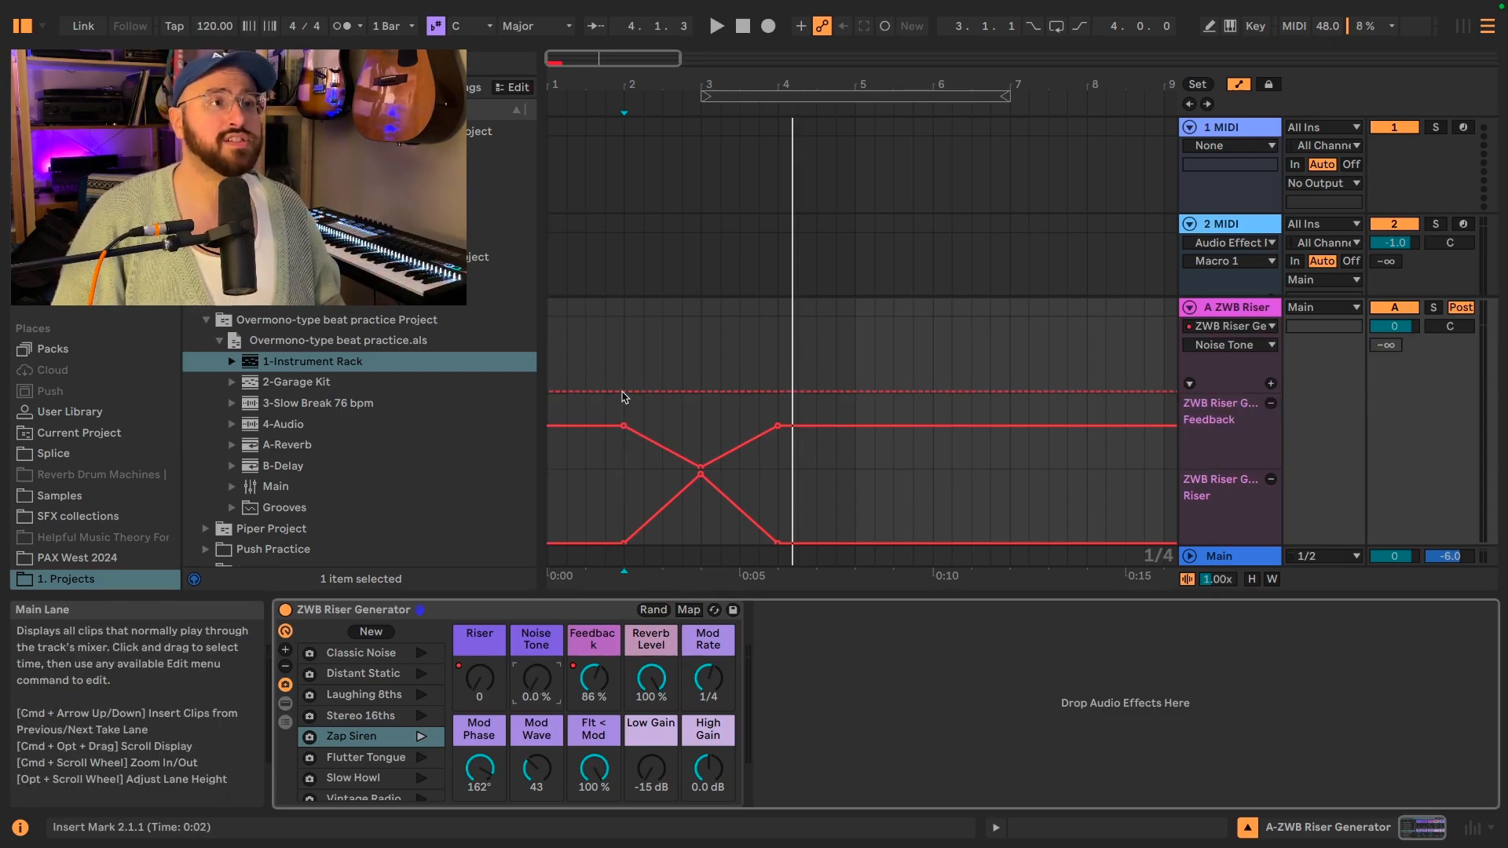
left_click(624, 391)
left_click(777, 392)
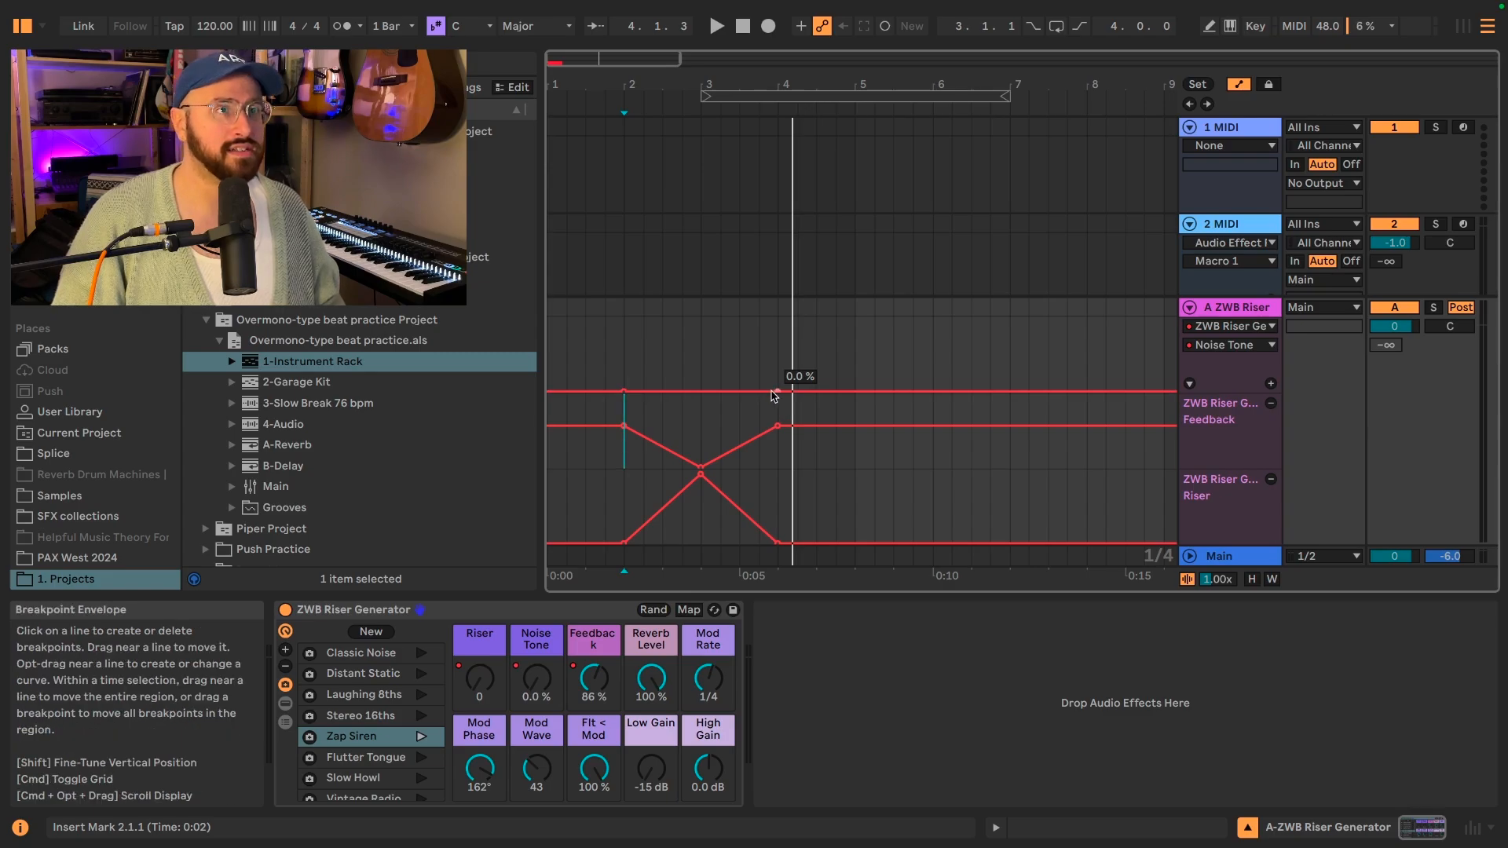
left_click_drag(697, 391, 739, 334)
left_click(739, 392)
key("space")
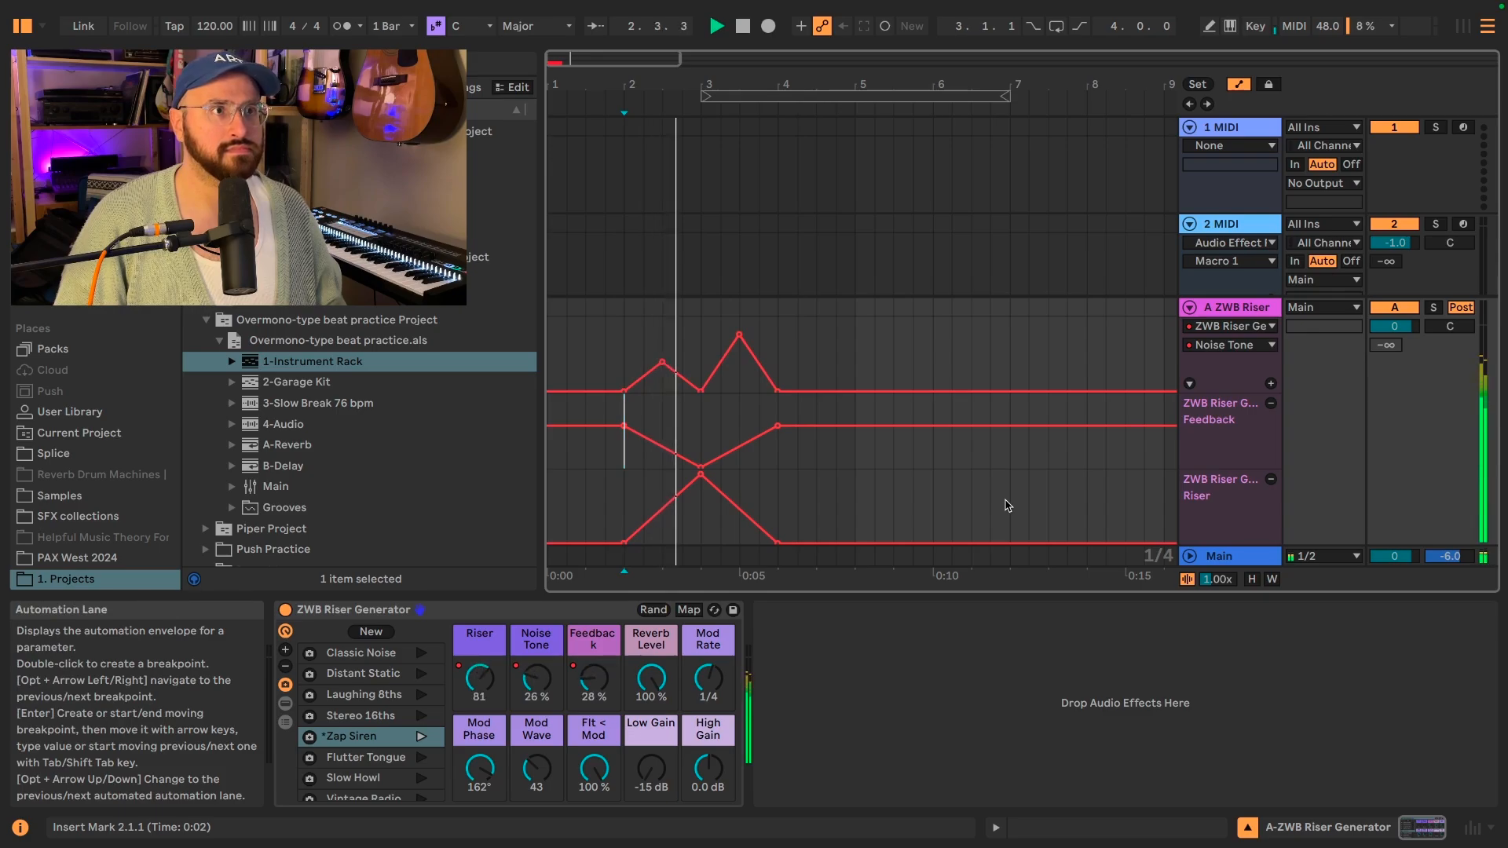